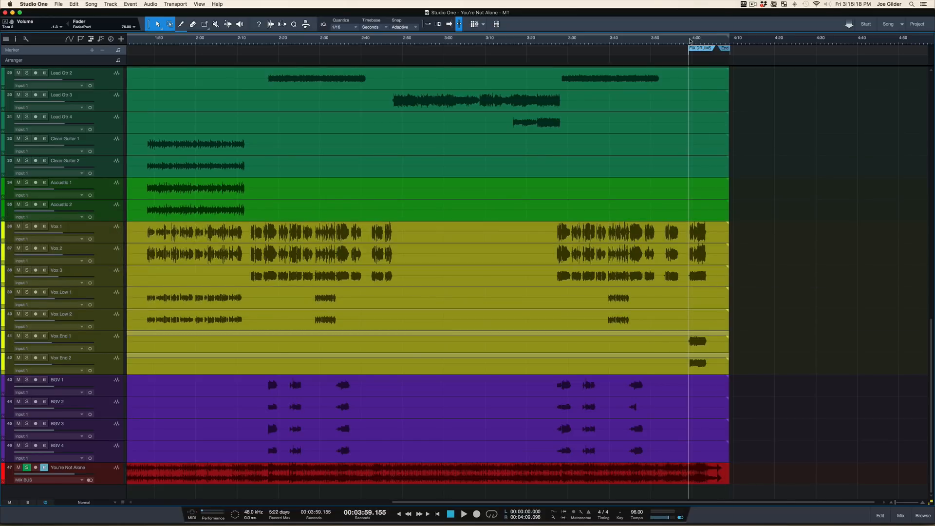
Select the You're Not Alone reference mix, enlarge the track heights, and place the playhead at 3:07.885
left_click(238, 477)
scroll(380, 474, "up", 5)
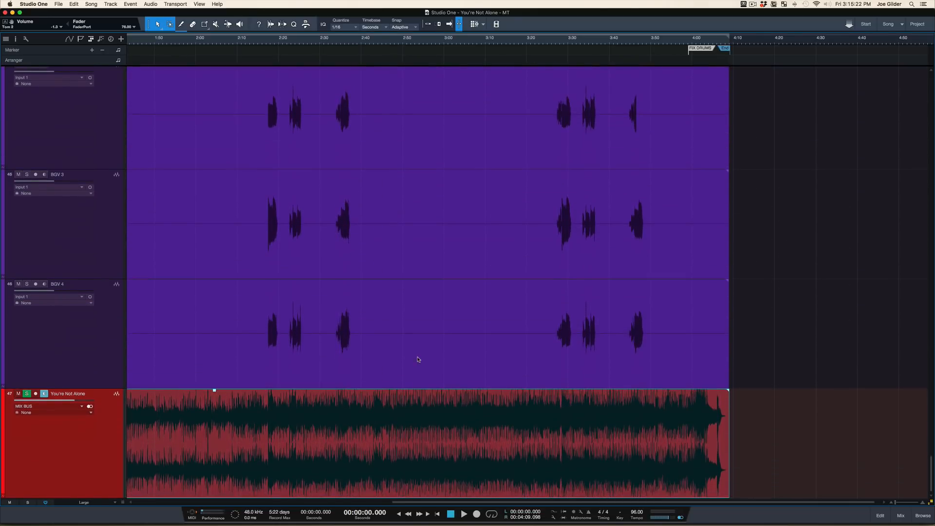
scroll(418, 360, "down", 1)
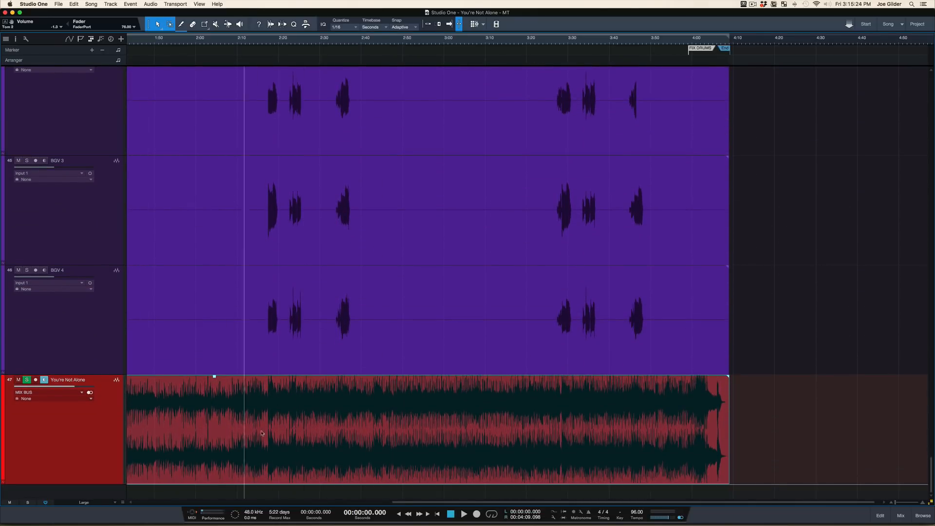
left_click(338, 44)
left_click(476, 42)
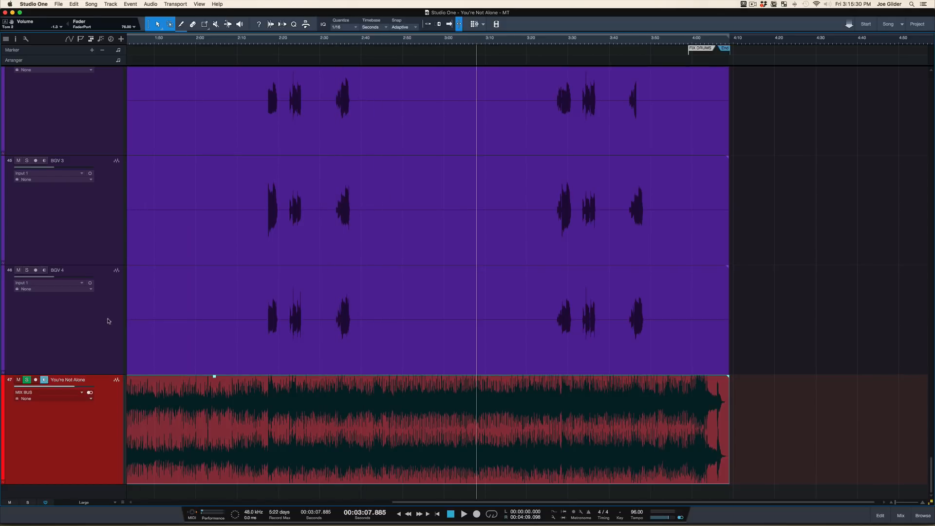
Solo the BGV 4 track briefly and clear its solo again
left_click(27, 270)
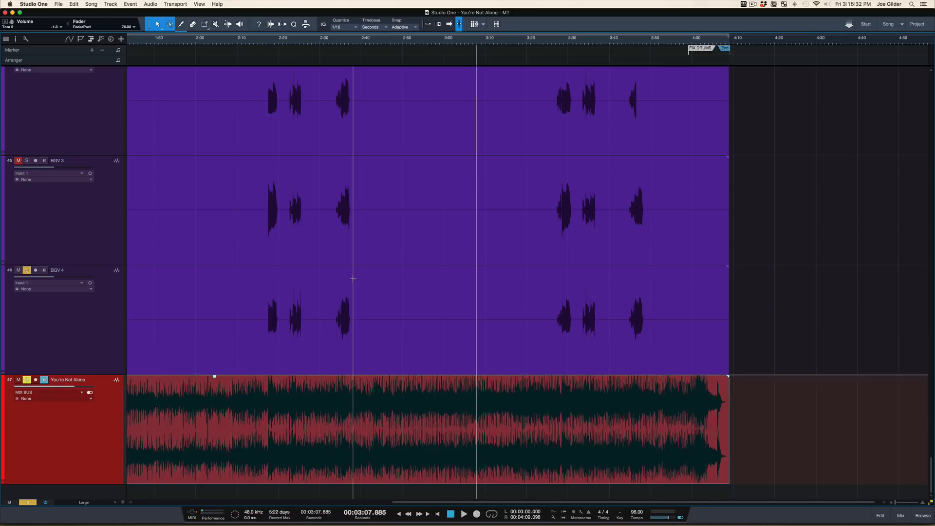
scroll(350, 281, "up", 3)
left_click(27, 418)
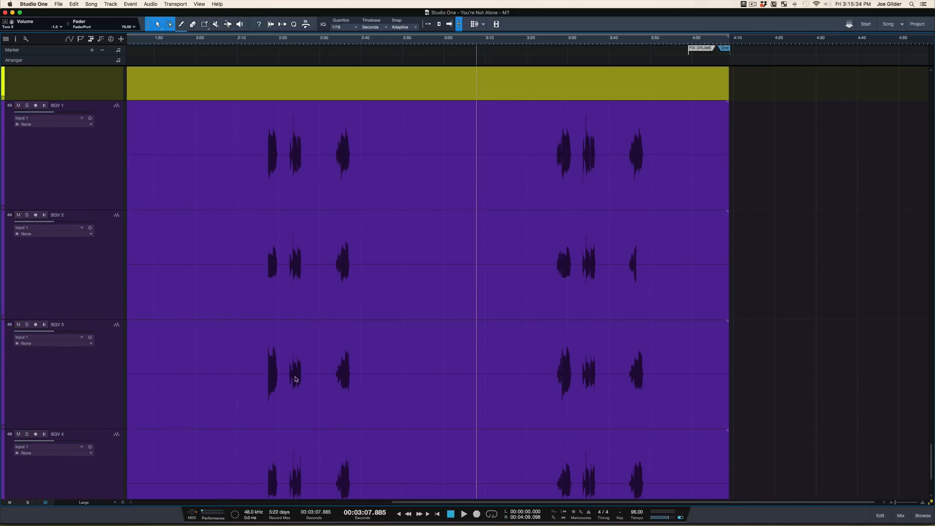
Audition the song from 3:07.885, soloing the Lead Gtr 3 track during playback and clearing the solo after stopping
scroll(474, 370, "up", 5)
scroll(474, 370, "up", 15)
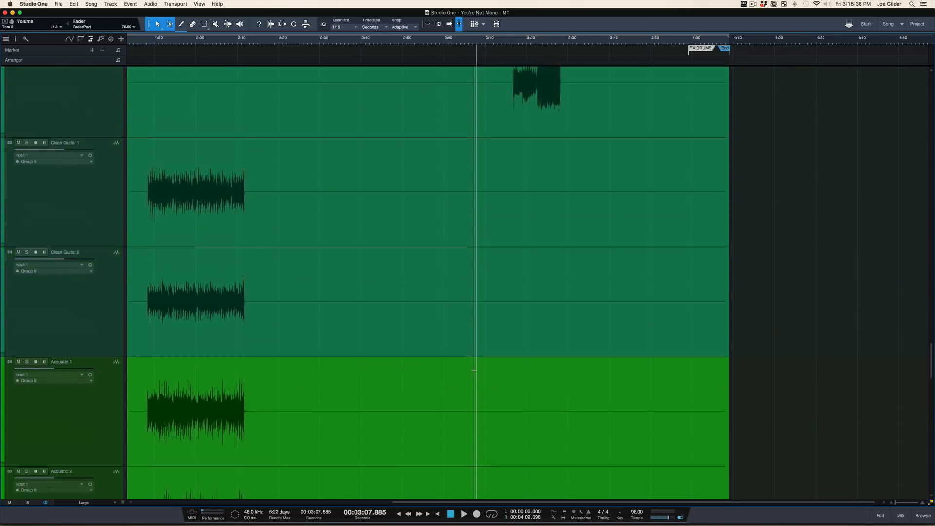
scroll(473, 370, "down", 5)
key("space")
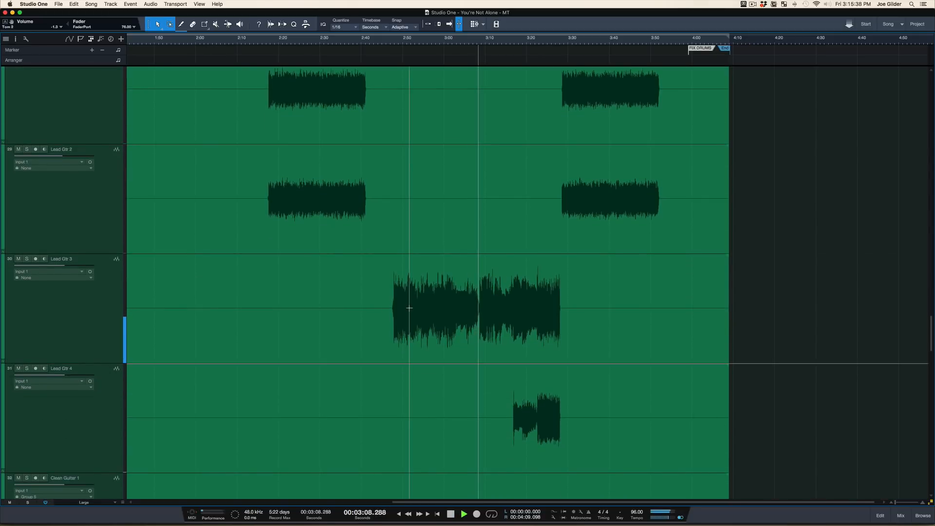
left_click(27, 259)
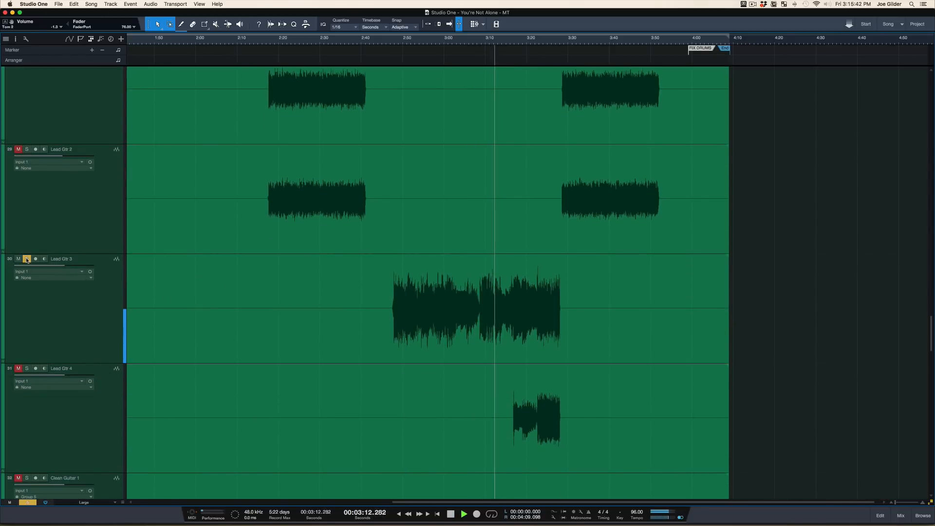
key("space")
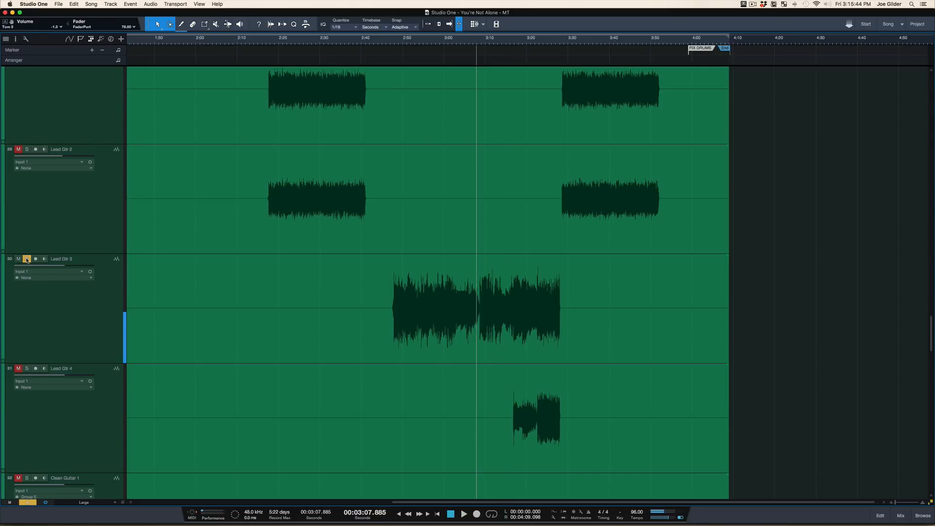
left_click(28, 259)
Switch monitoring off on the You're Not Alone track and back on
scroll(224, 278, "down", 15)
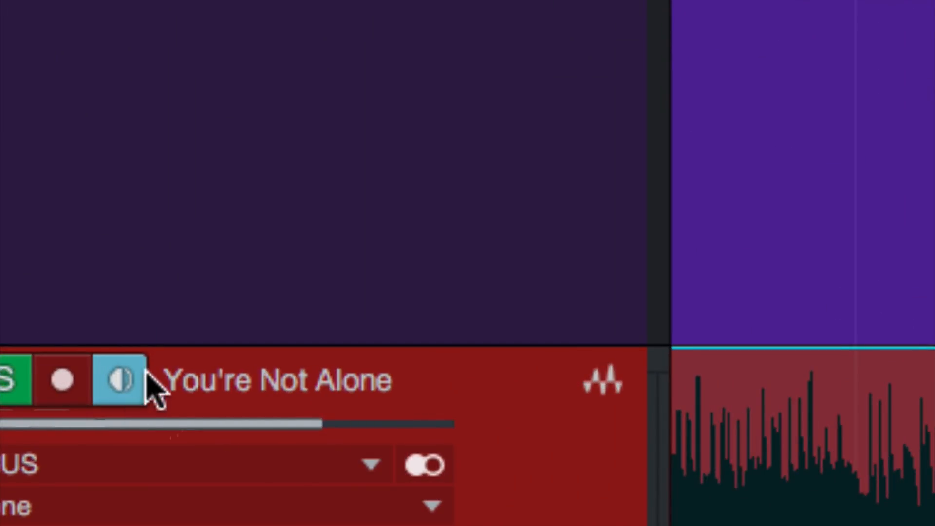
left_click(126, 388)
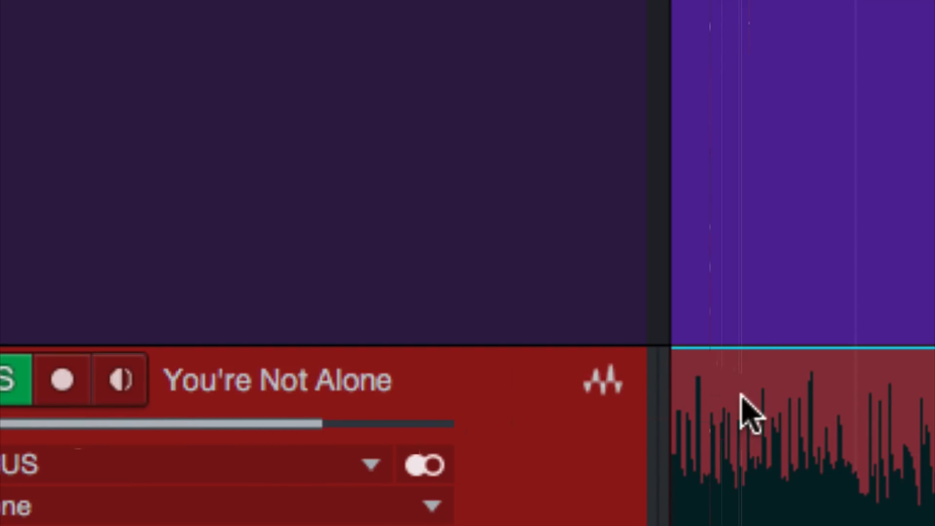
left_click(121, 381)
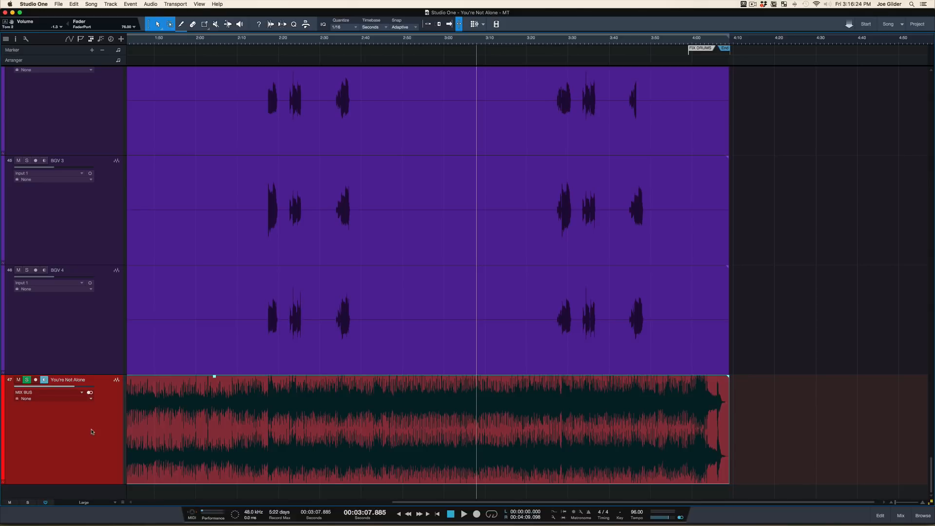
Return the playhead to the song start and reselect the You're Not Alone event
key("super+Tab")
key("super+Tab")
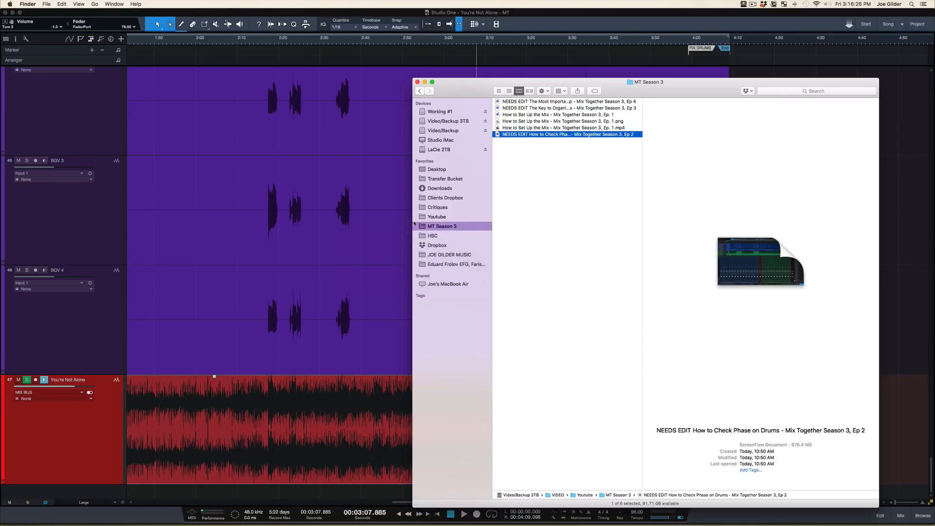
left_click(294, 268)
left_click(303, 314)
key("comma")
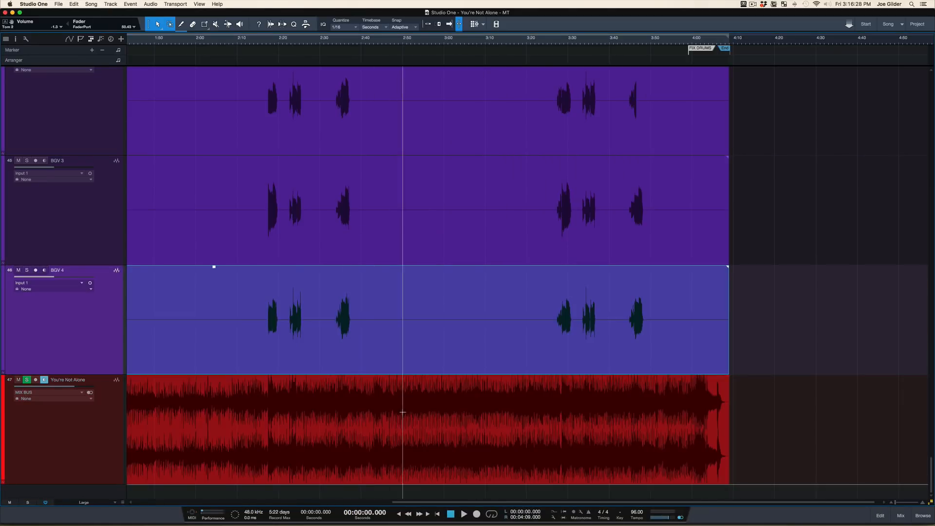
left_click(513, 461)
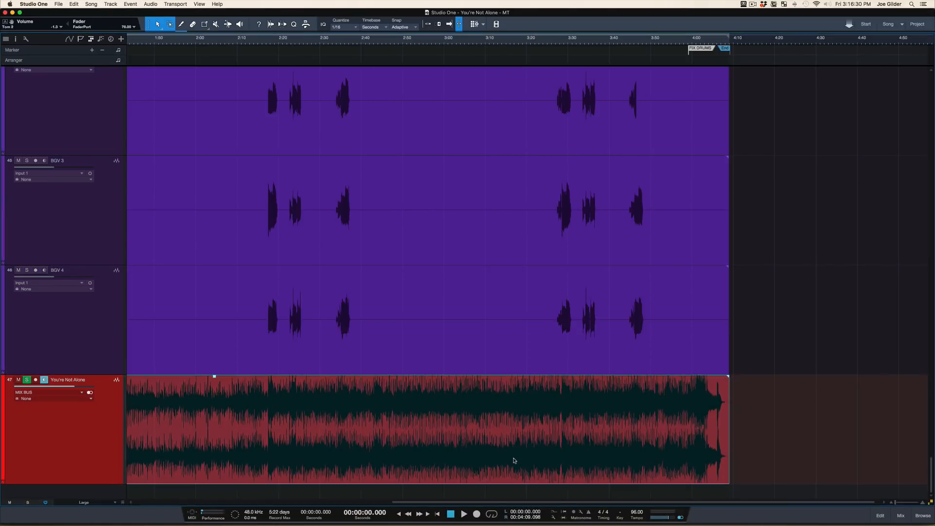
Place the playhead at 3:59.890 near the FIX DRUMS marker and bring the kick and snare tracks into view
scroll(514, 460, "up", 15)
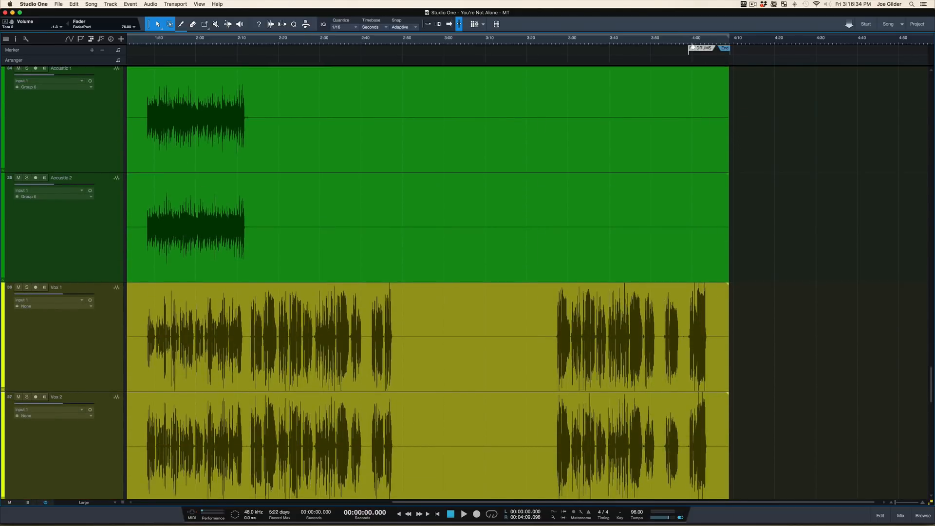
scroll(693, 41, "up", 5)
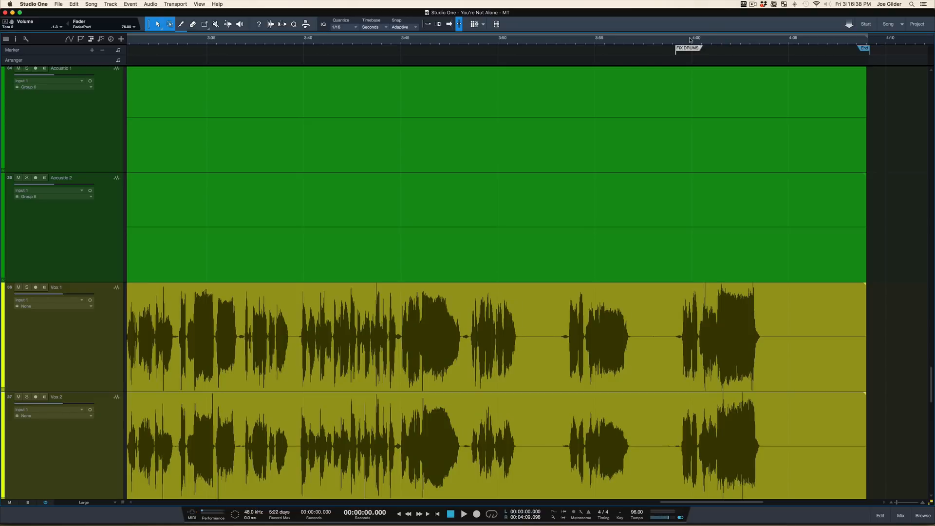
left_click(690, 40)
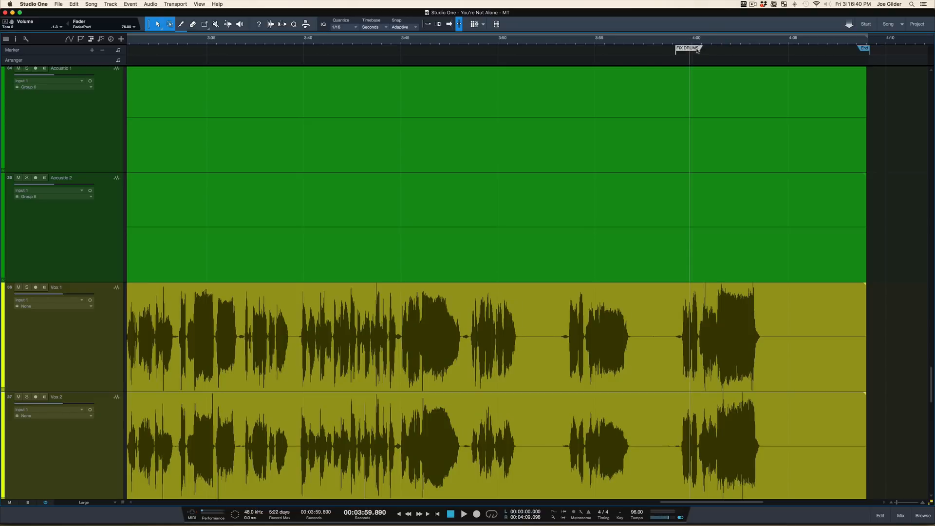
scroll(697, 50, "up", 6)
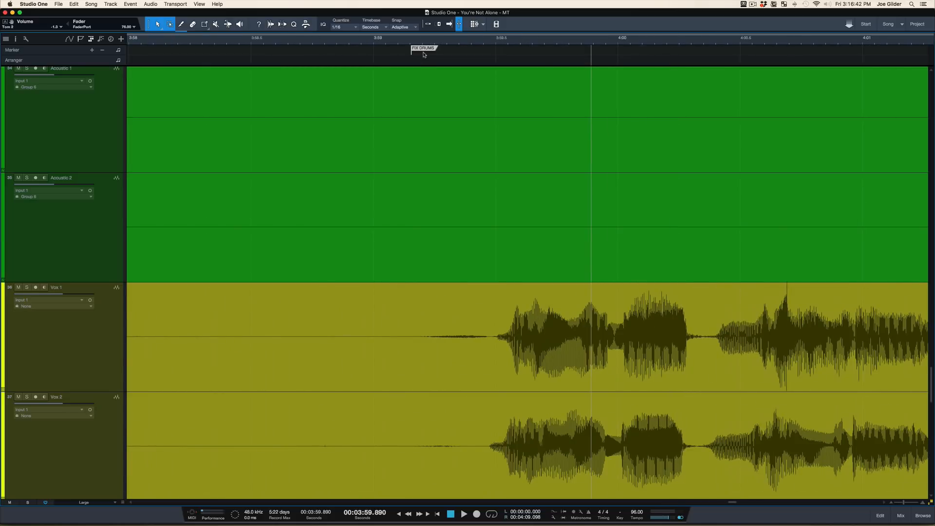
scroll(410, 43, "down", 6)
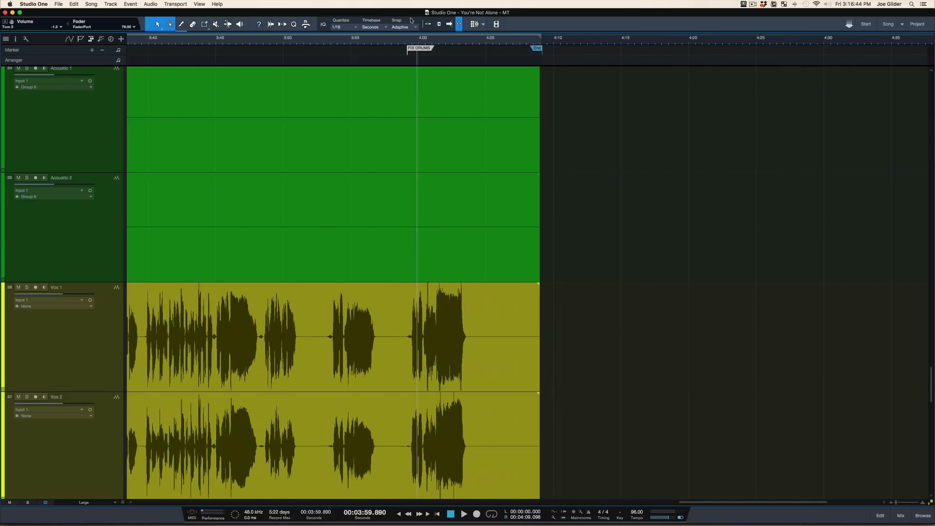
scroll(408, 80, "up", 15)
scroll(408, 80, "up", 10)
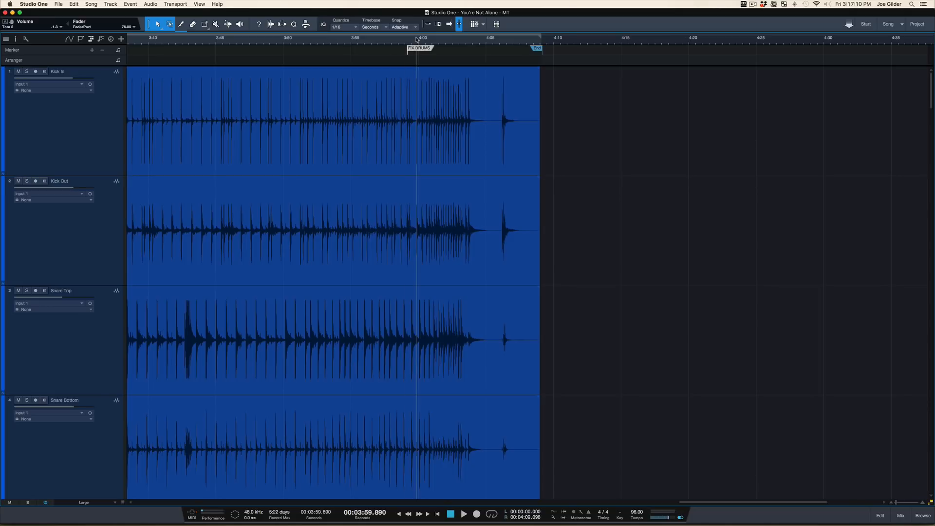
Inspect the kick and snare hits around the FIX DRUMS marker with the playhead at 3:59.807
left_click_drag(417, 40, 411, 64)
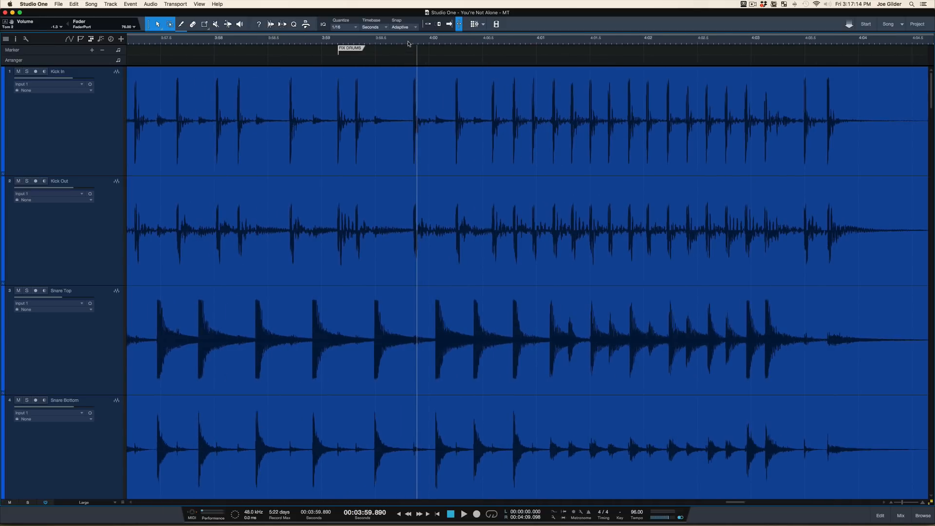
left_click(409, 43)
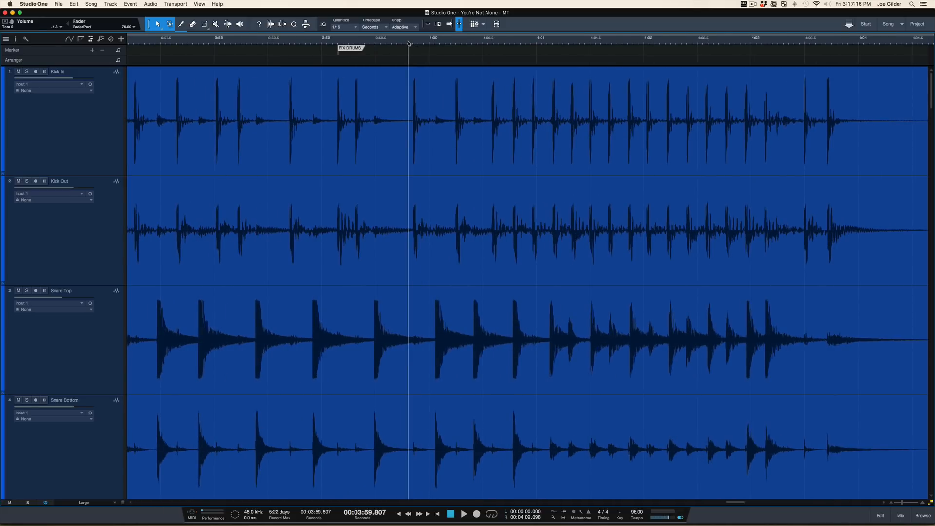
left_click_drag(345, 43, 346, 37)
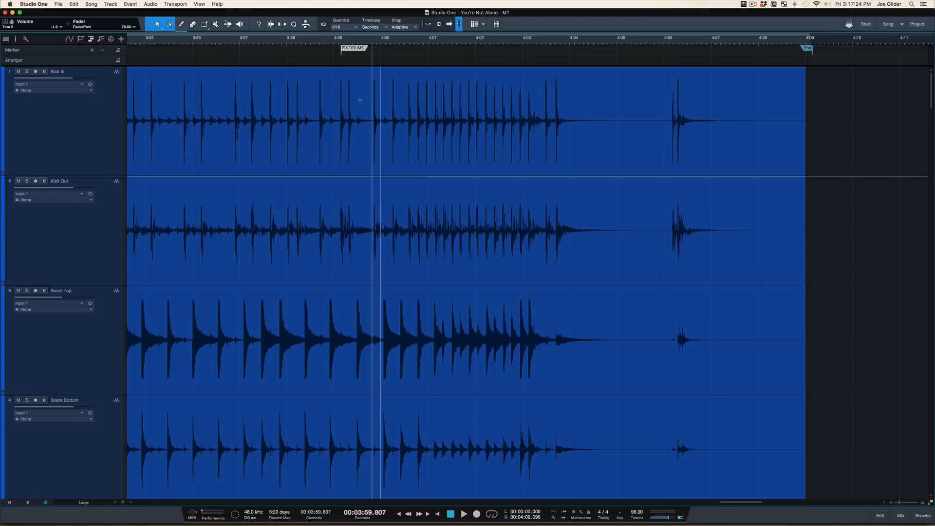
Play the passage leading up to the FIX DRUMS marker from 3:57.550 and stop playback
left_click(277, 43)
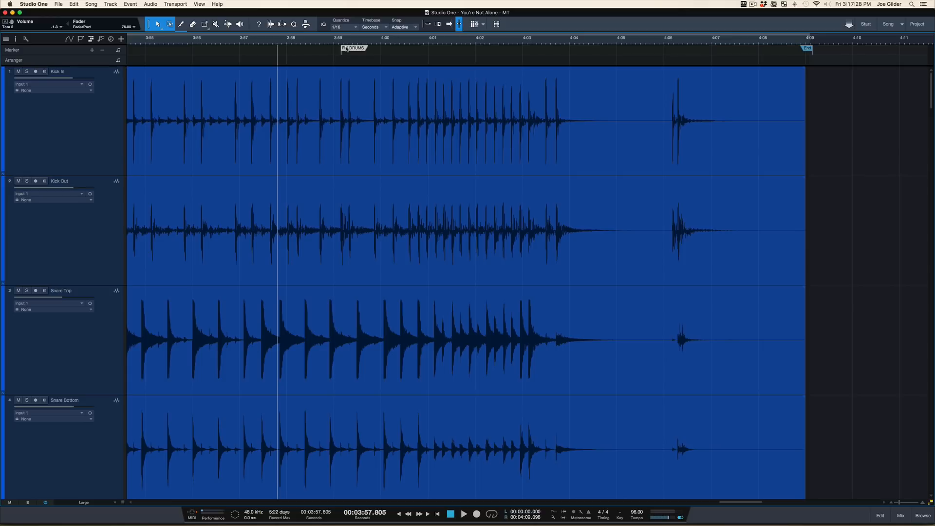
left_click(287, 43)
left_click(265, 44)
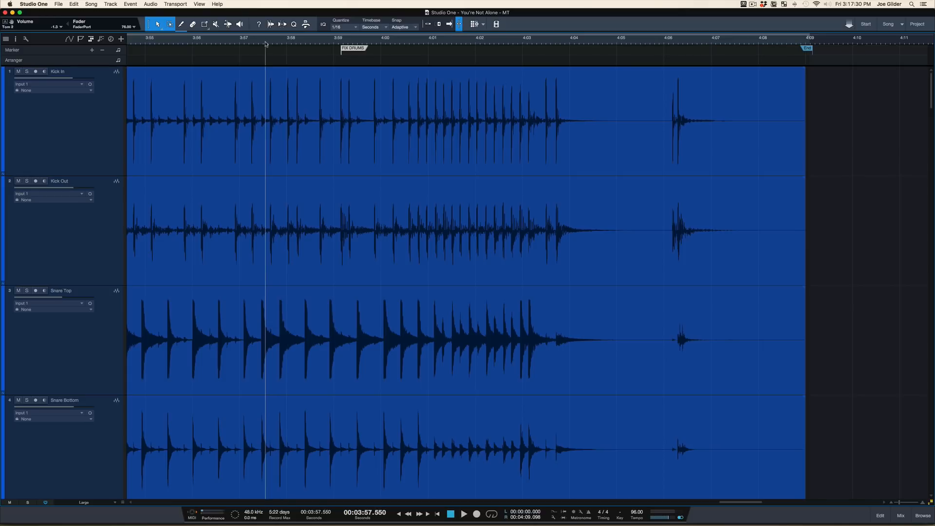
key("space")
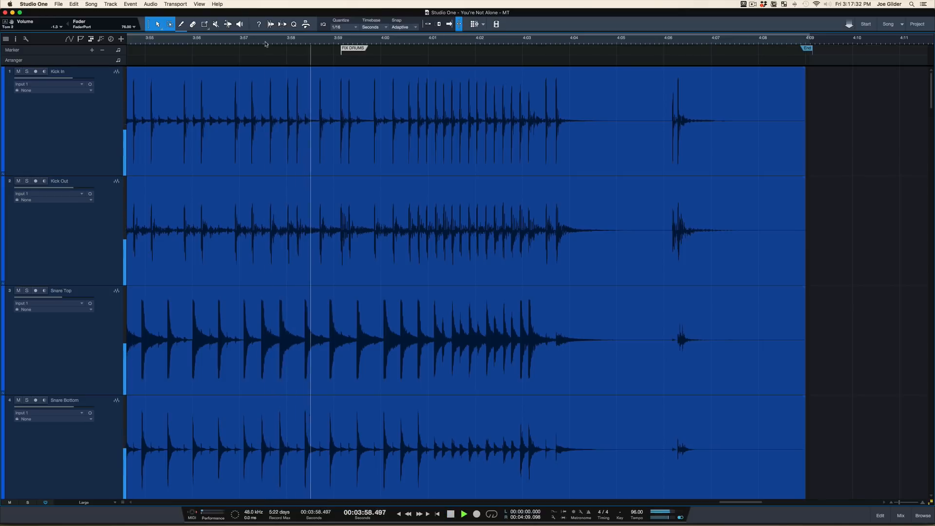
key("space")
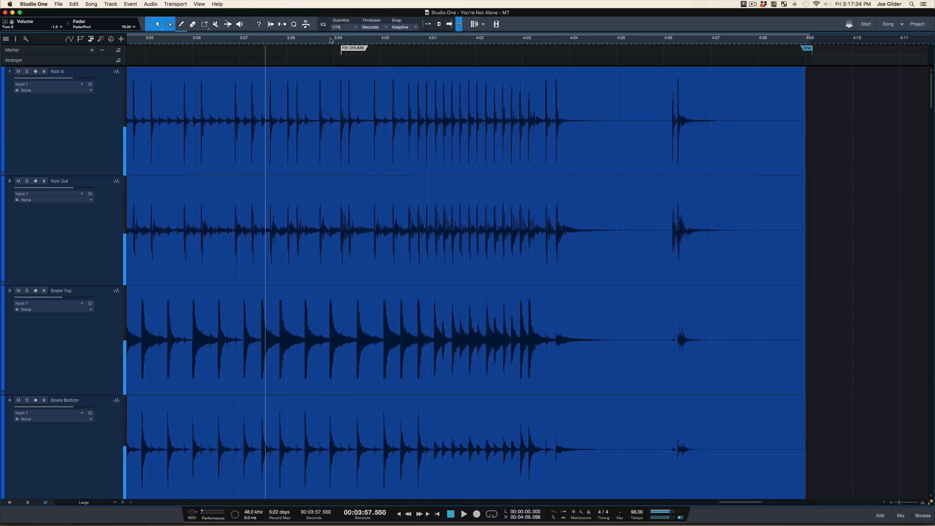
Select the FIX DRUMS marker and place the playhead ahead of it at 3:56.791
left_click(337, 39)
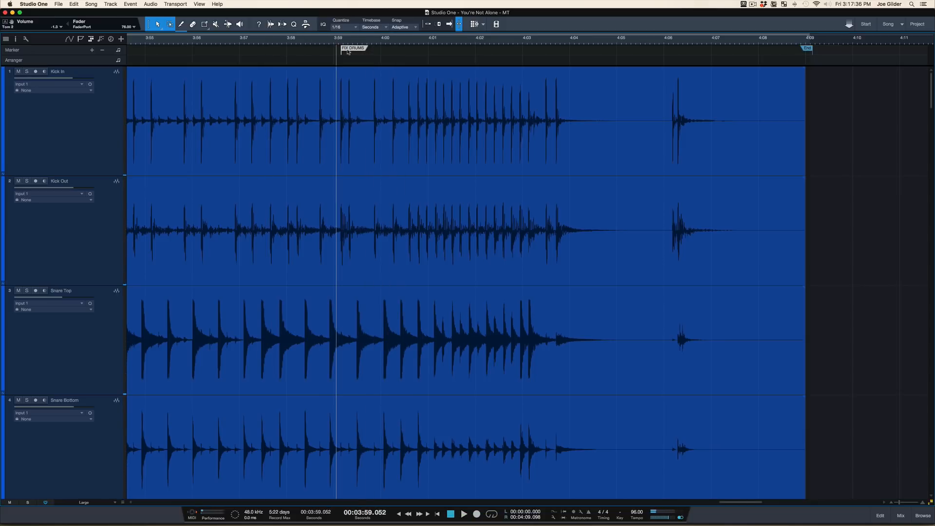
left_click(348, 50)
left_click(256, 41)
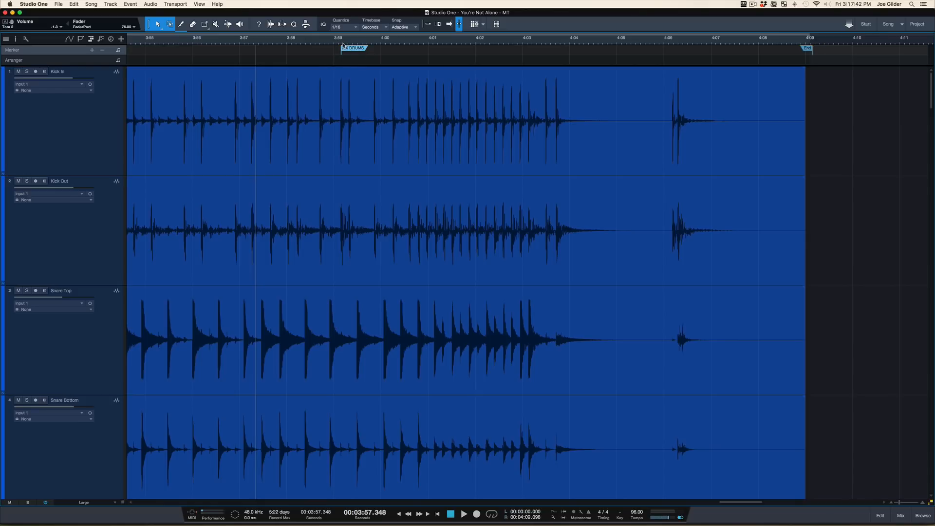
left_click(230, 42)
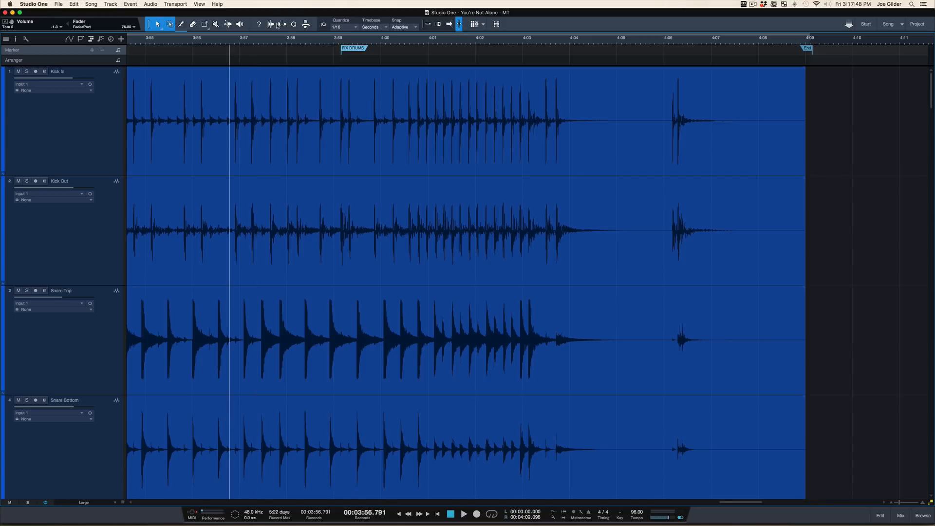
Play the closely zoomed drum tracks from the snare hit just before 3:57.5 through the FIX DRUMS marker, restarting from that hit
left_click_drag(337, 42, 338, 56)
scroll(354, 98, "left", 3)
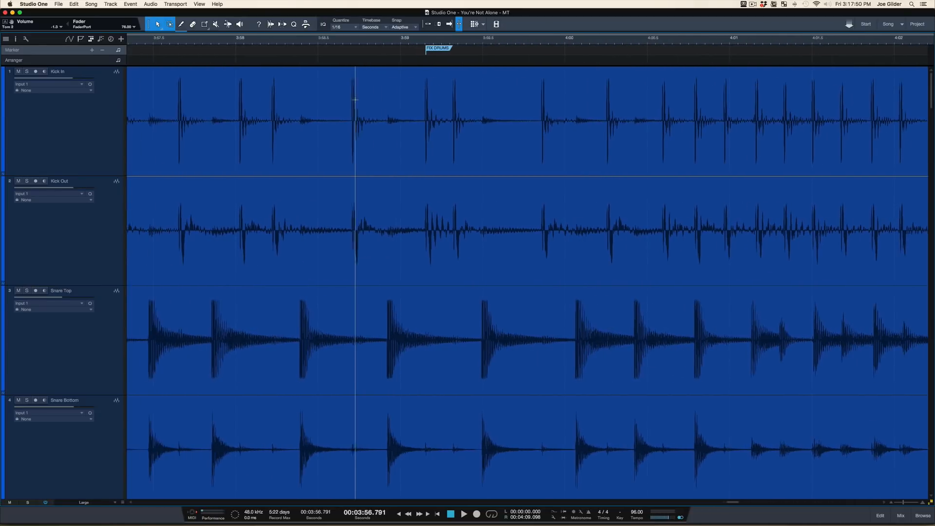
scroll(171, 49, "left", 2)
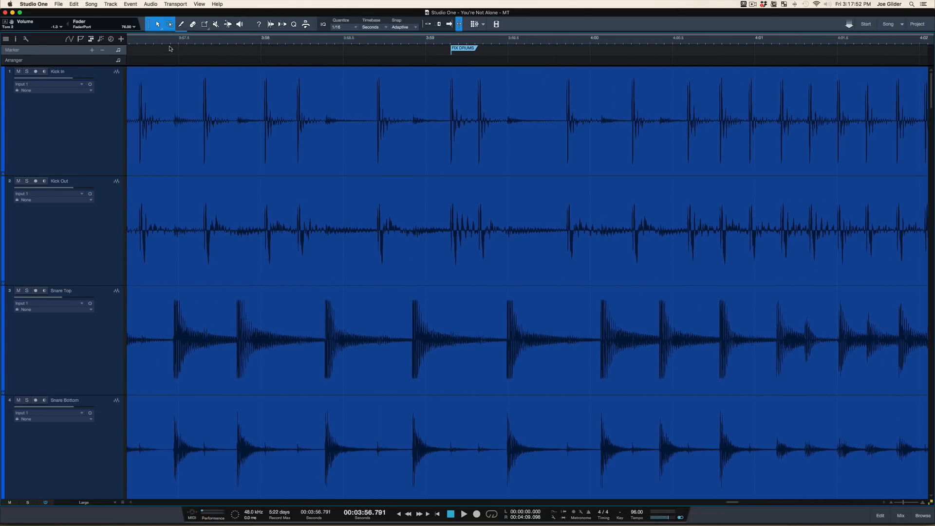
left_click(174, 42)
key("space")
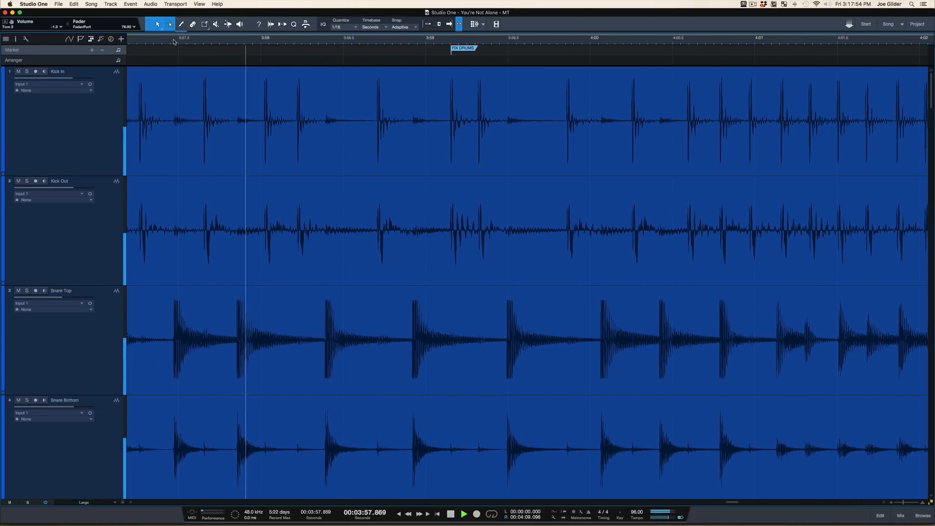
left_click(173, 42)
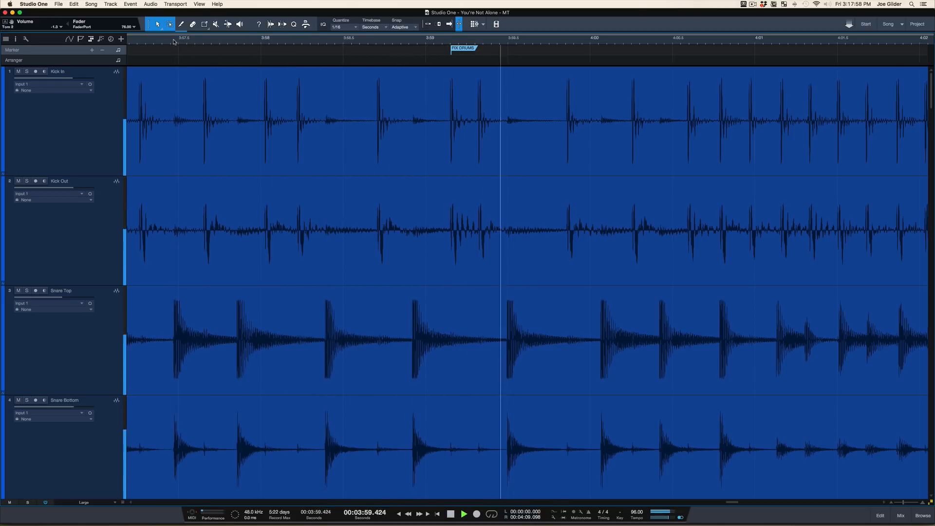
Replay the drum passage once more from 3:57.471 and stop playback
left_click(174, 42)
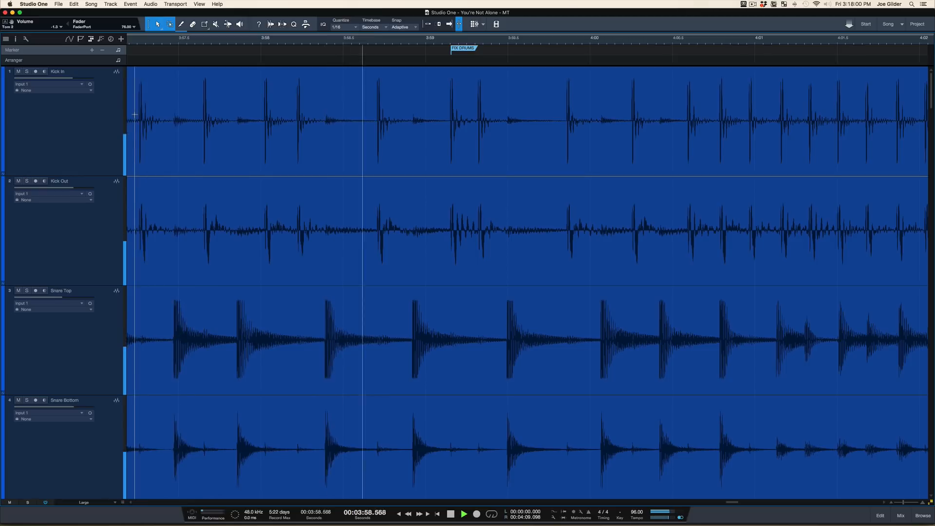
key("space")
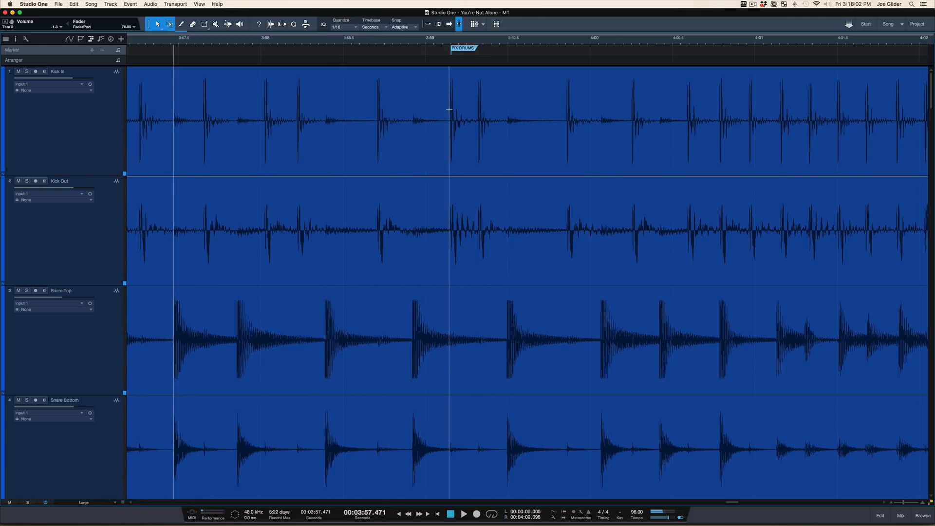
Select the tracks from Kick In through Tambo 2 and solo them
left_click(115, 131)
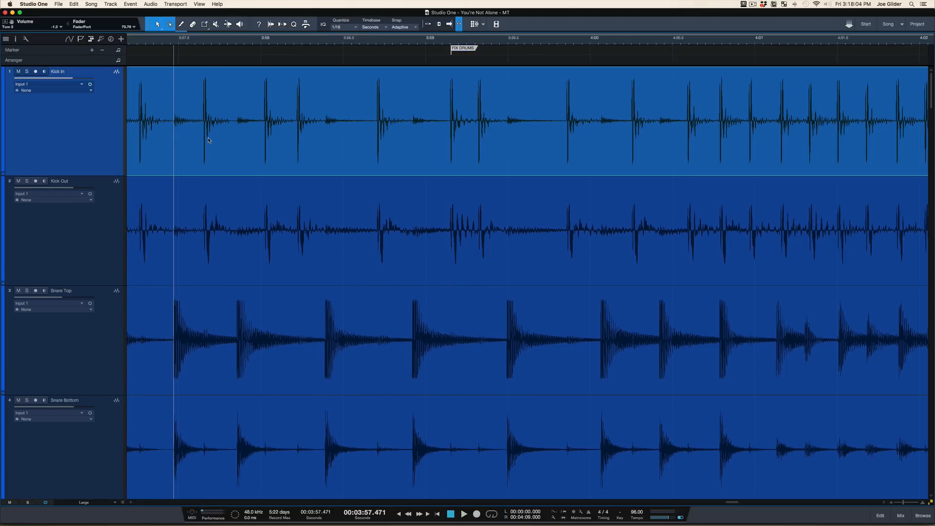
scroll(208, 140, "down", 5)
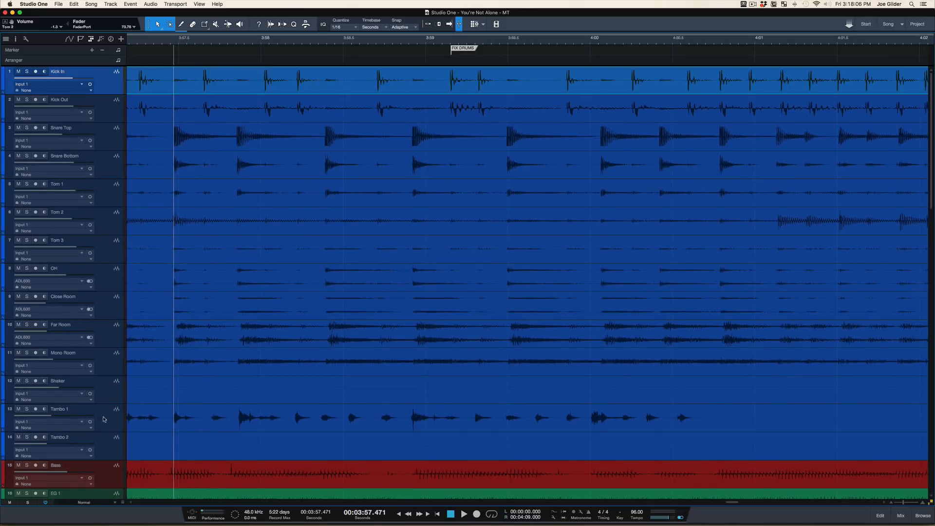
left_click(107, 453, "shift")
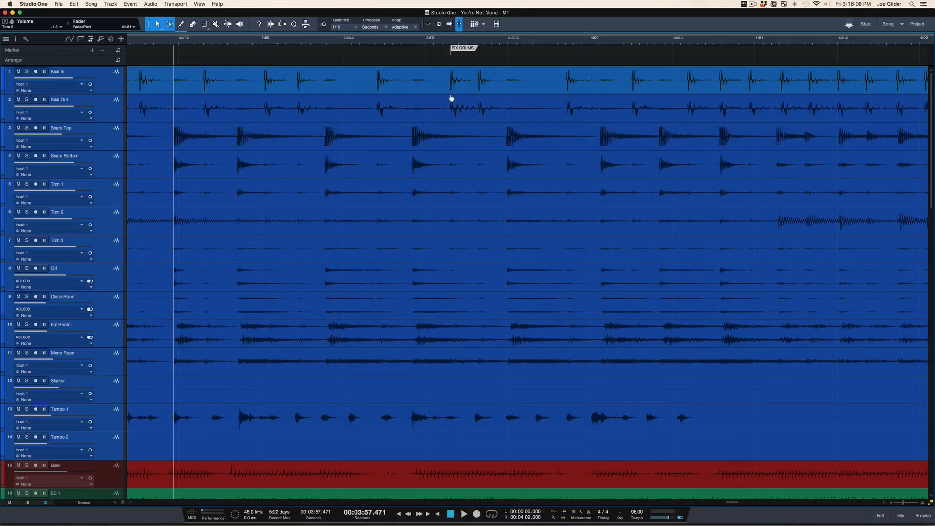
scroll(454, 108, "up", 5)
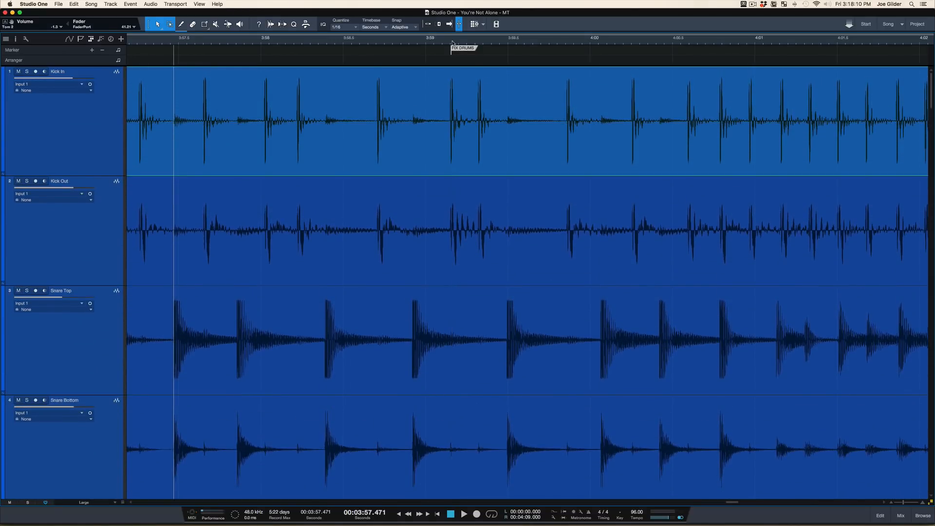
scroll(453, 49, "up", 5)
key("s")
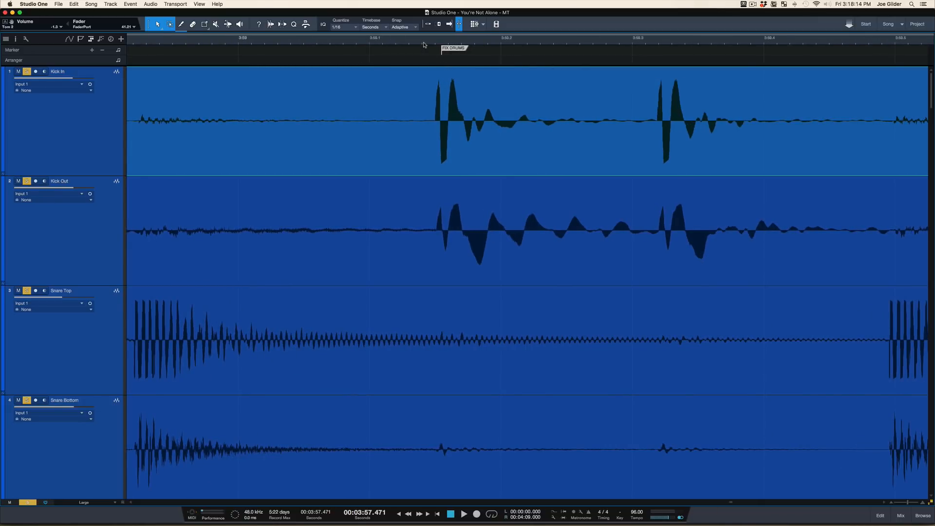
Mute the Shaker, Tambo 1 and Tambo 2 tracks, leaving only the drum kit tracks soloed
scroll(423, 45, "down", 6)
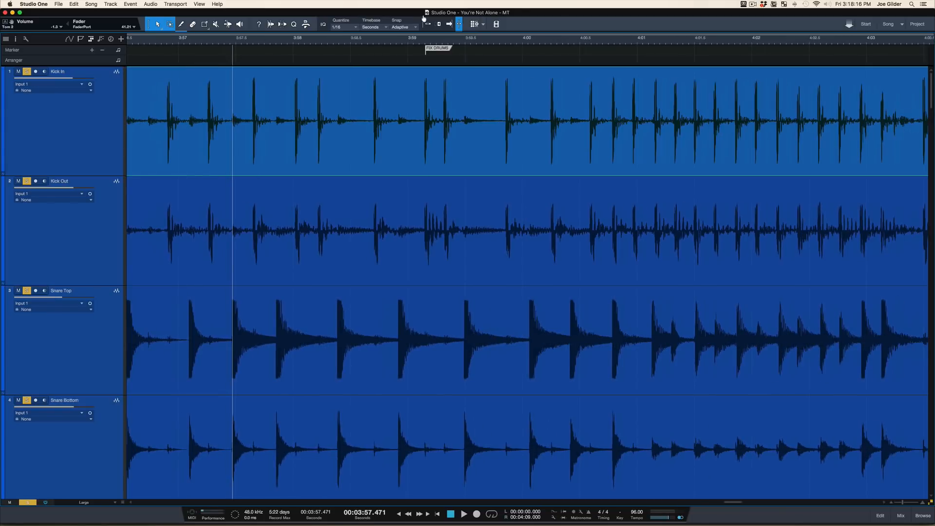
scroll(234, 109, "down", 8)
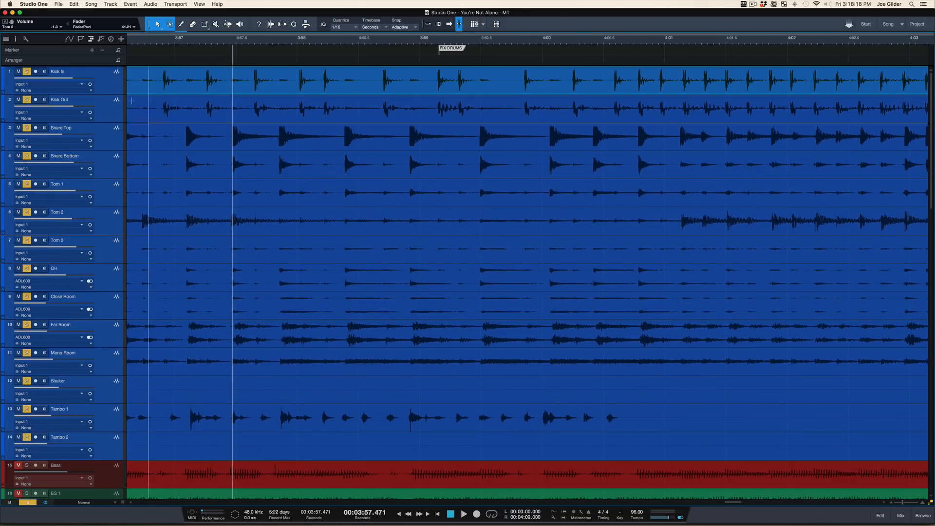
left_click(105, 93)
left_click(112, 364, "shift")
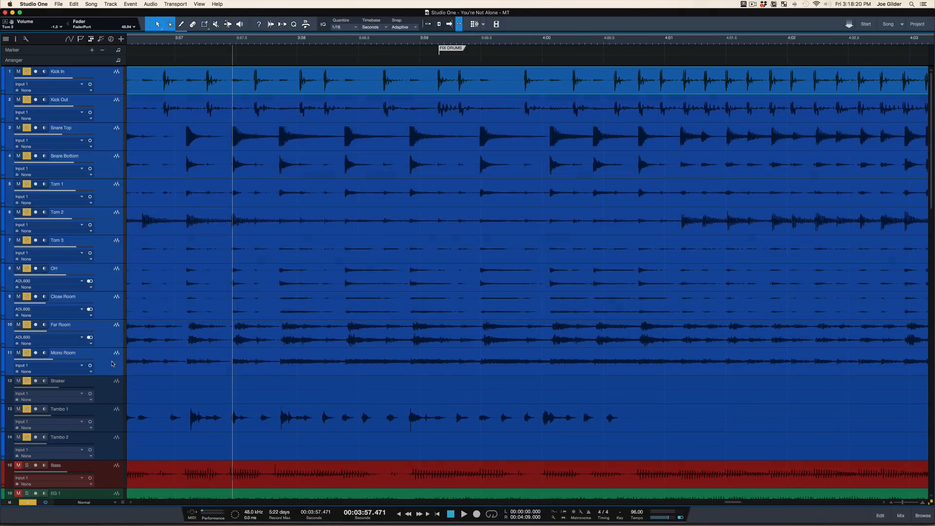
left_click(113, 382)
left_click(107, 453, "shift")
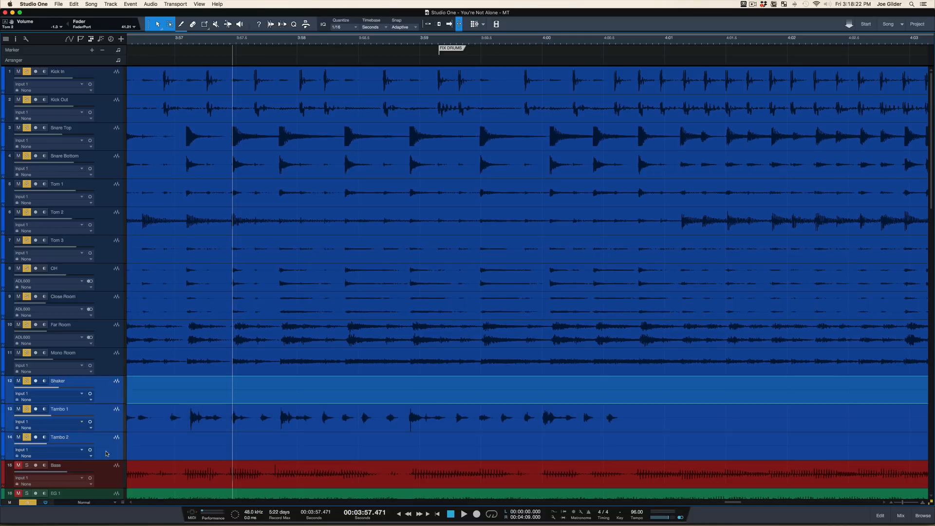
key("shift+m")
Group the eleven drum kit tracks from Kick In through Mono Room and enlarge the track height to Medium
left_click(112, 362)
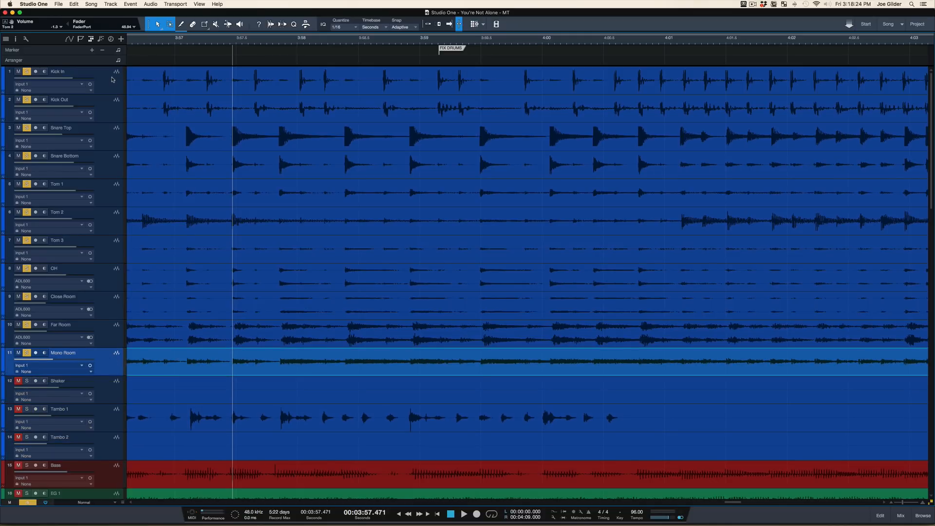
left_click(113, 78, "shift")
key("super+g")
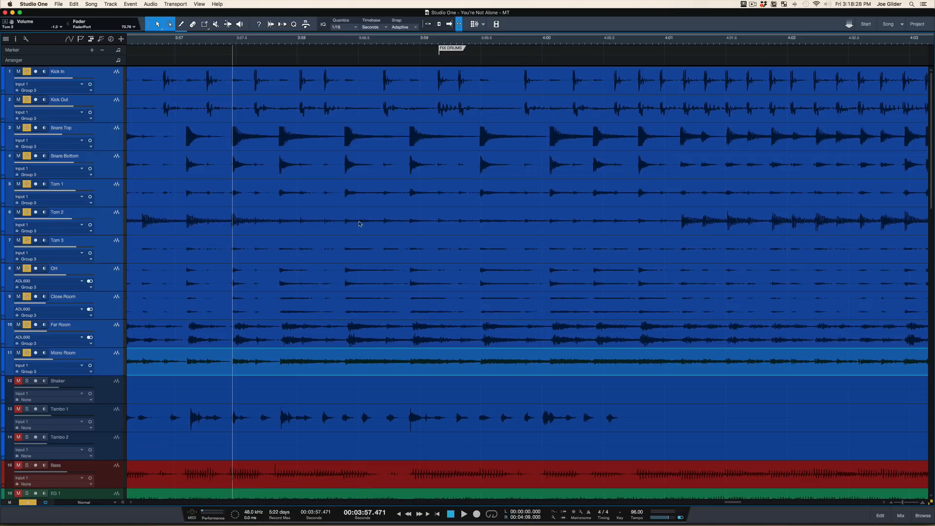
key("shift+e")
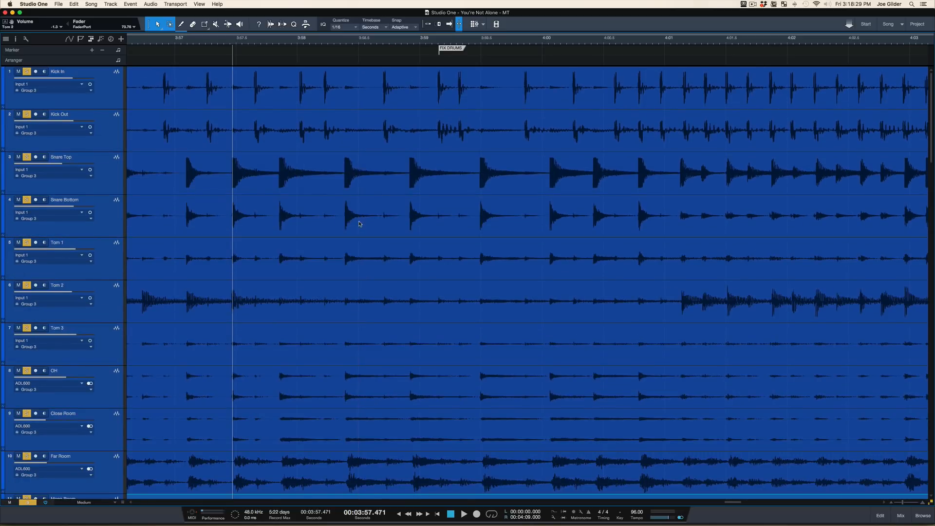
Try splitting the grouped drum events at 3:58.858, just before a snare hit, and undo the test edits
left_click(322, 108)
left_click(327, 104)
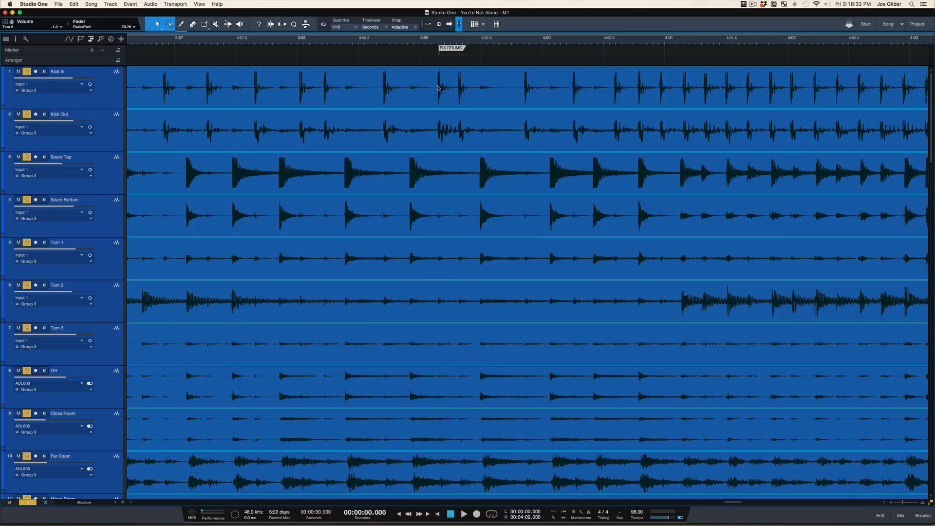
left_click(404, 120)
left_click_drag(552, 158, 562, 138)
key("super+z")
key("super+z")
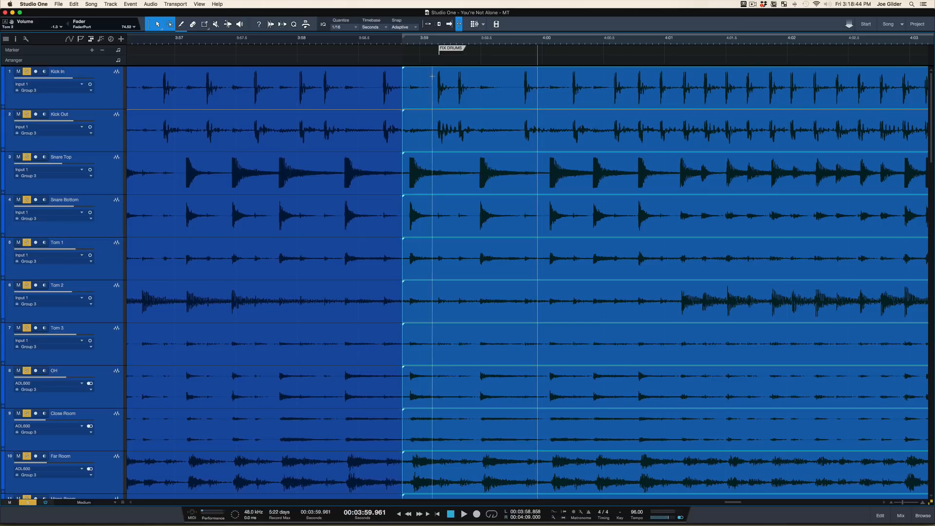
scroll(439, 83, "up", 6)
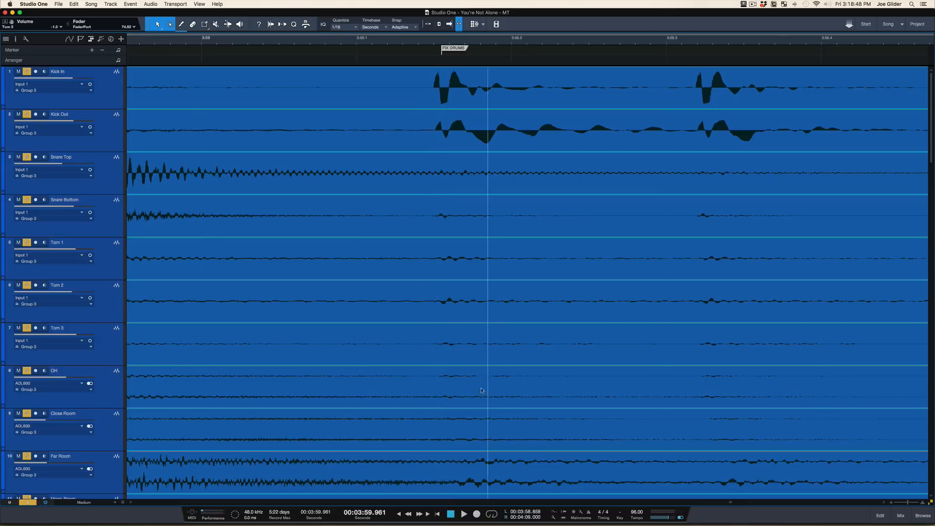
left_click_drag(415, 41, 422, 26)
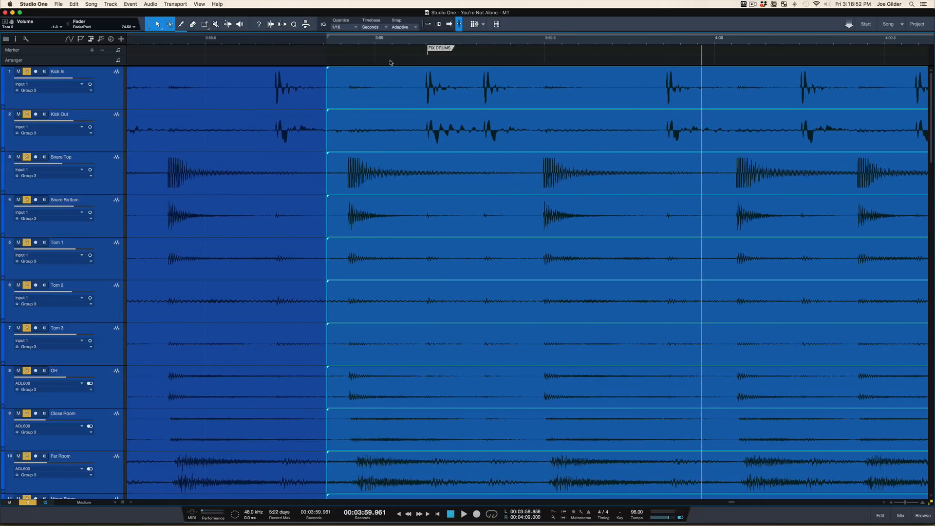
key("super+z")
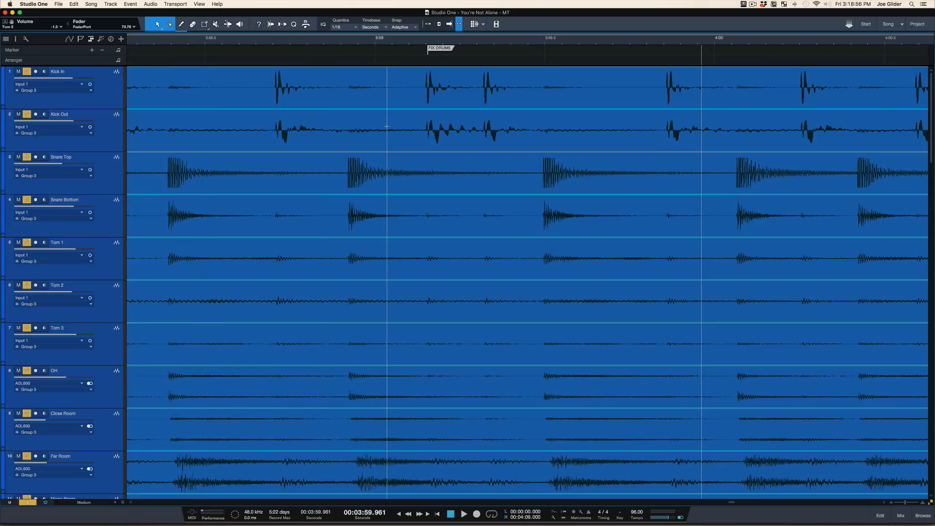
Examine the kick and snare transients around the FIX DRUMS marker with the drum tracks at Large height
key("shift+w")
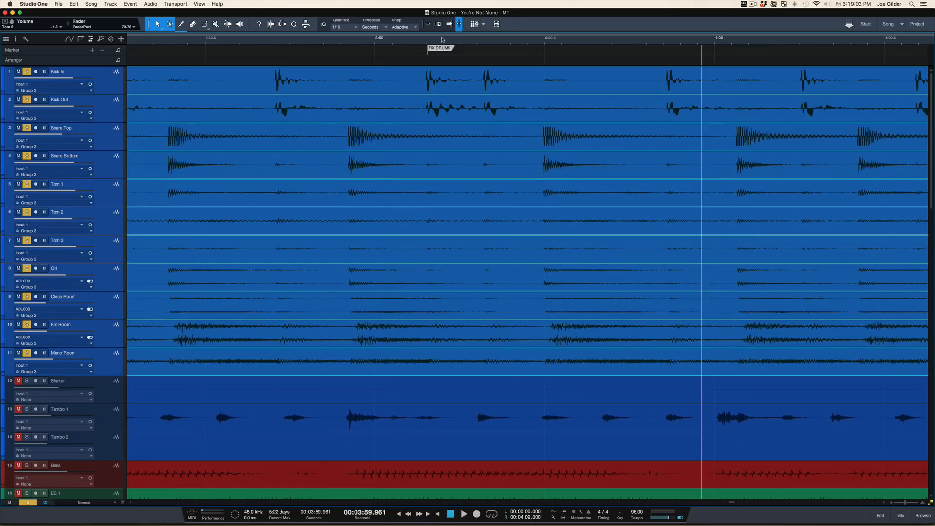
left_click_drag(425, 44, 426, 59)
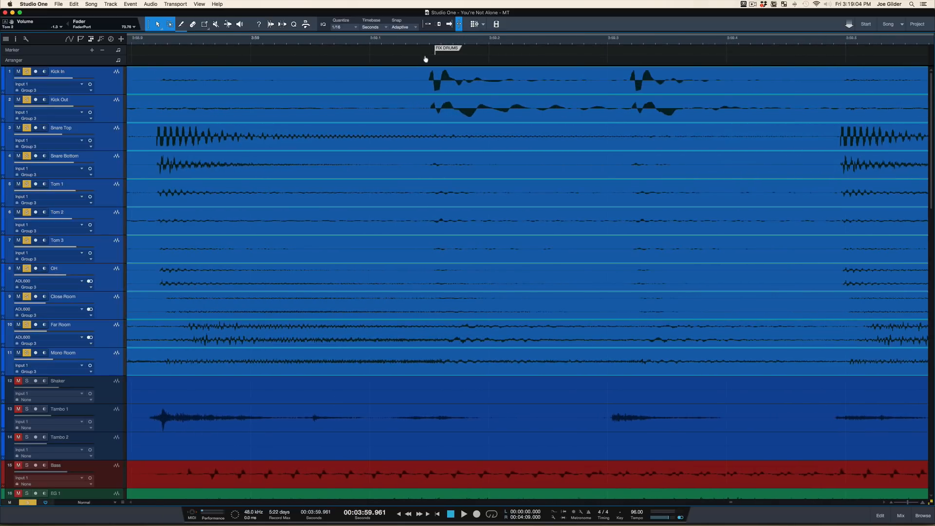
key("shift+e")
key("shift+e")
key("shift+e")
key("shift+e")
key("shift+e")
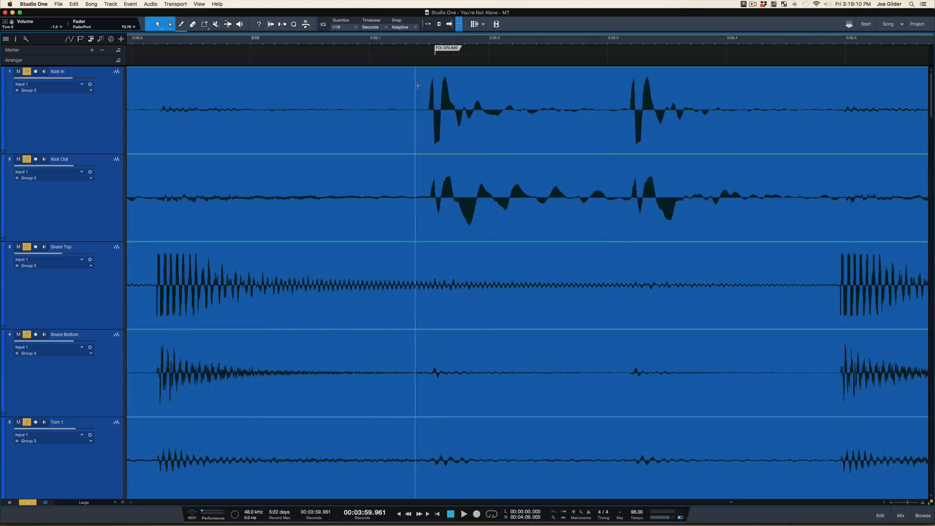
left_click_drag(431, 45, 431, 26)
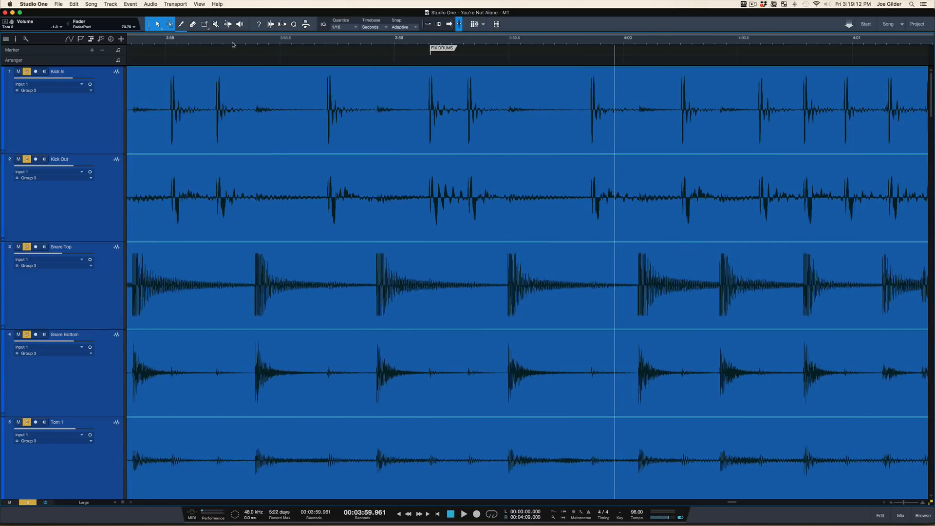
Audition the soloed drums leading into the FIX DRUMS marker from 3:57.990 and again from 3:56.533, stopping playback
left_click(164, 42)
key("space")
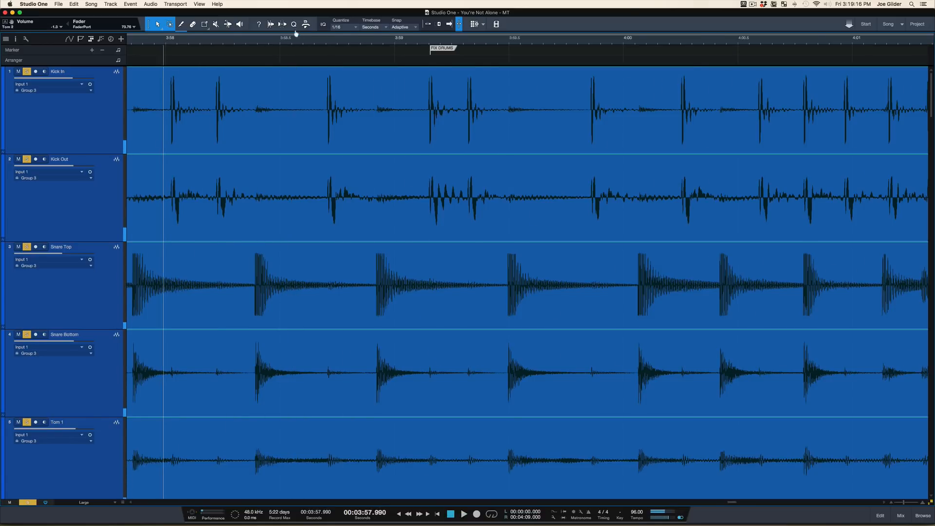
left_click_drag(296, 33, 297, 29)
scroll(286, 88, "left", 2)
left_click(205, 41)
key("space")
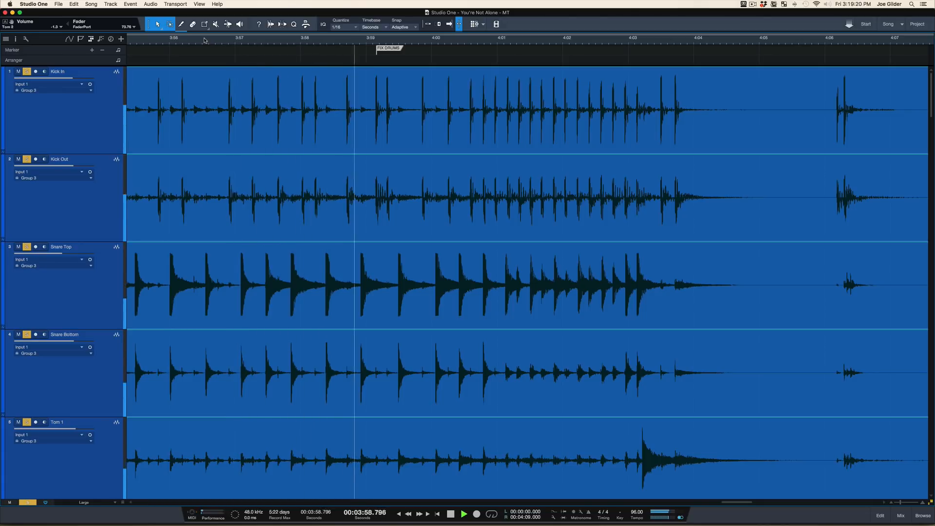
key("space")
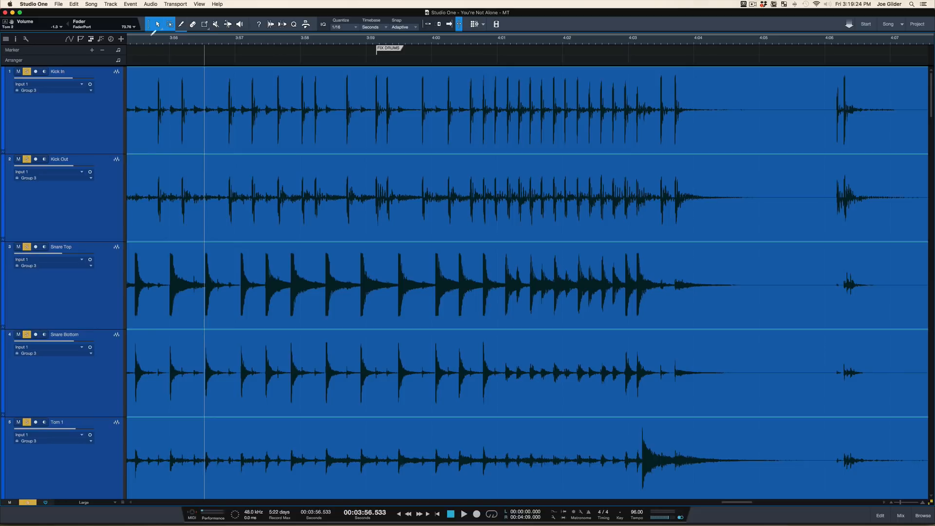
Play the soloed drums from 3:55.675 through the FIX DRUMS marker and stop playback
left_click(148, 39)
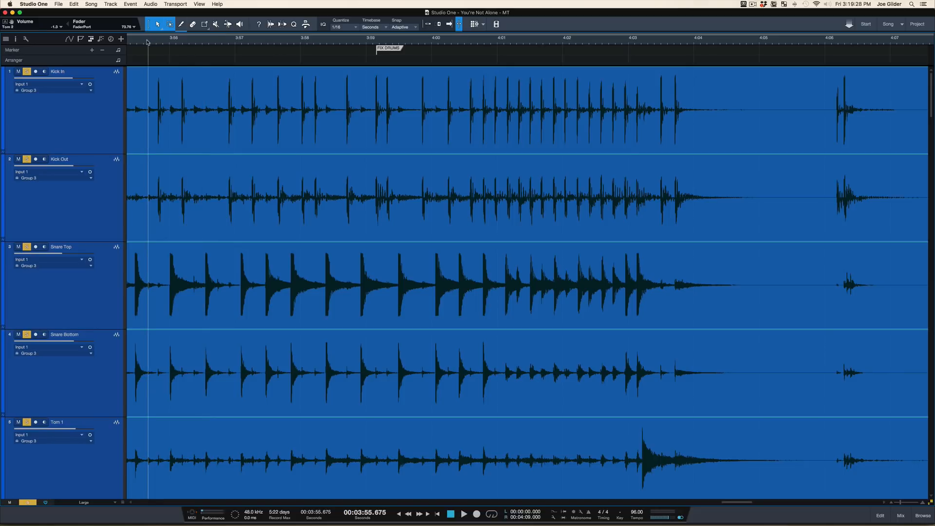
key("space")
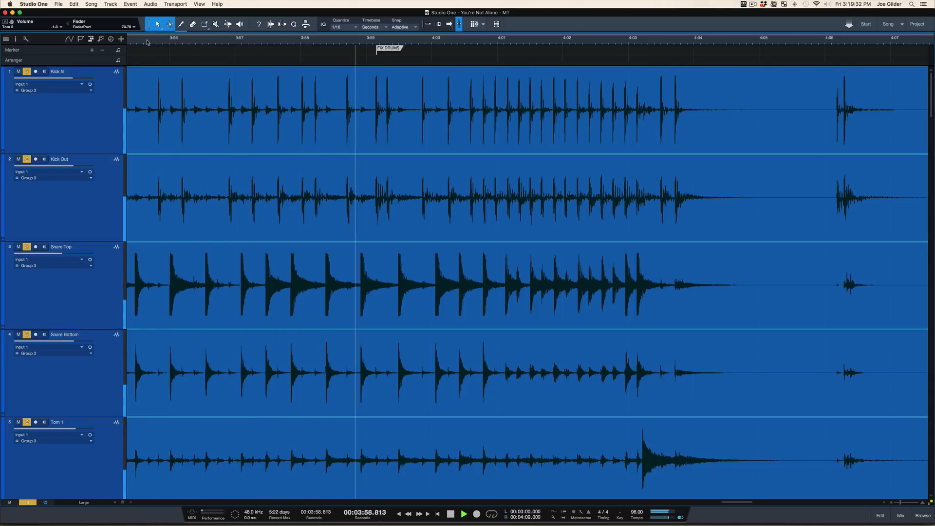
key("space")
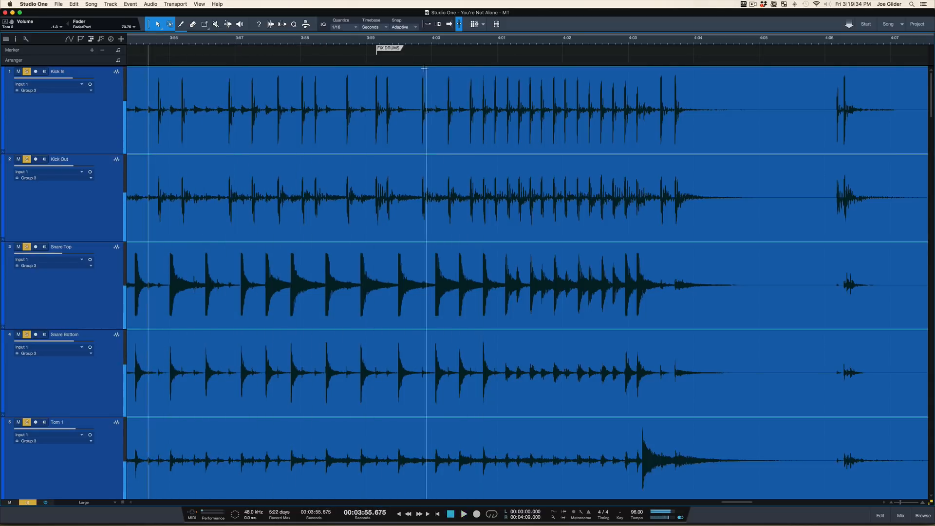
Split the grouped drum events at 3:58.706, right before the kick hit preceding the FIX DRUMS marker
left_click_drag(344, 41, 354, 83)
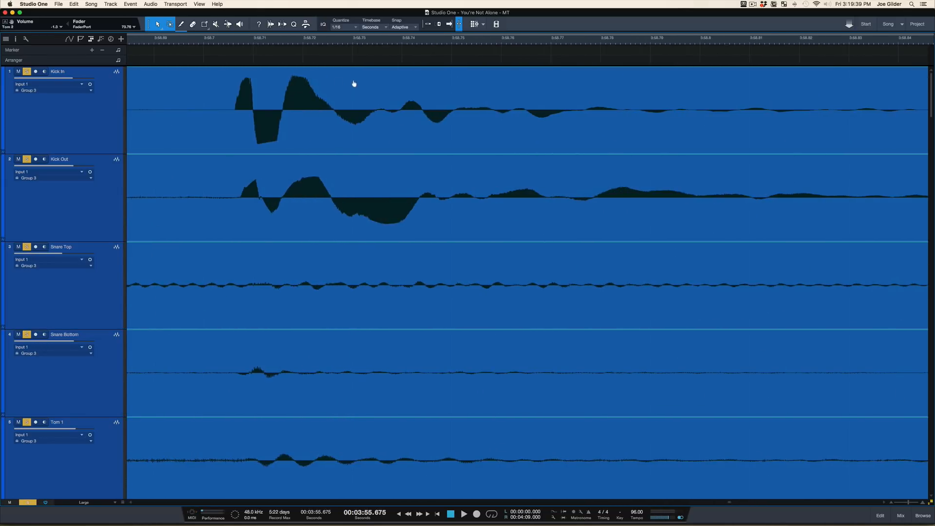
left_click(232, 121, "super")
left_click_drag(262, 40, 263, 7)
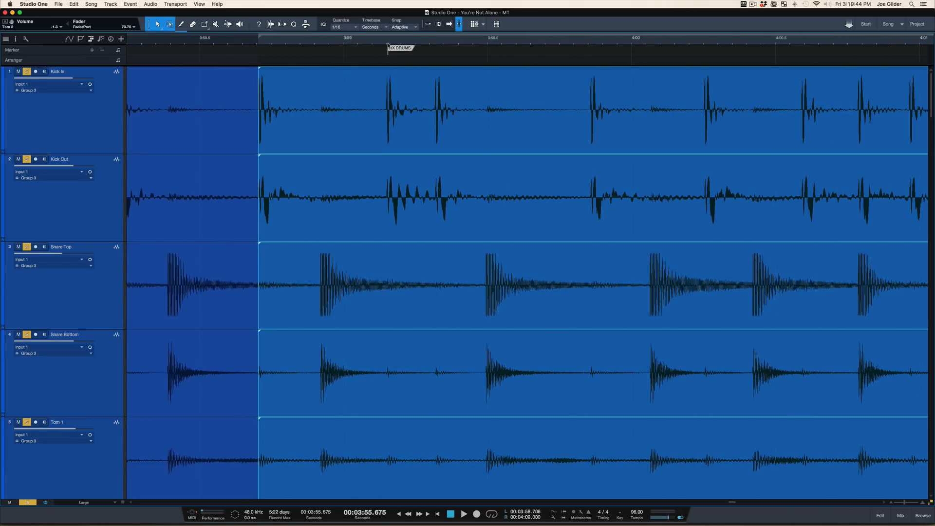
Split the grouped drums at 3:59.492 before the snare hit, select the isolated section, and place the playhead at 3:58.633
scroll(388, 49, "up", 3)
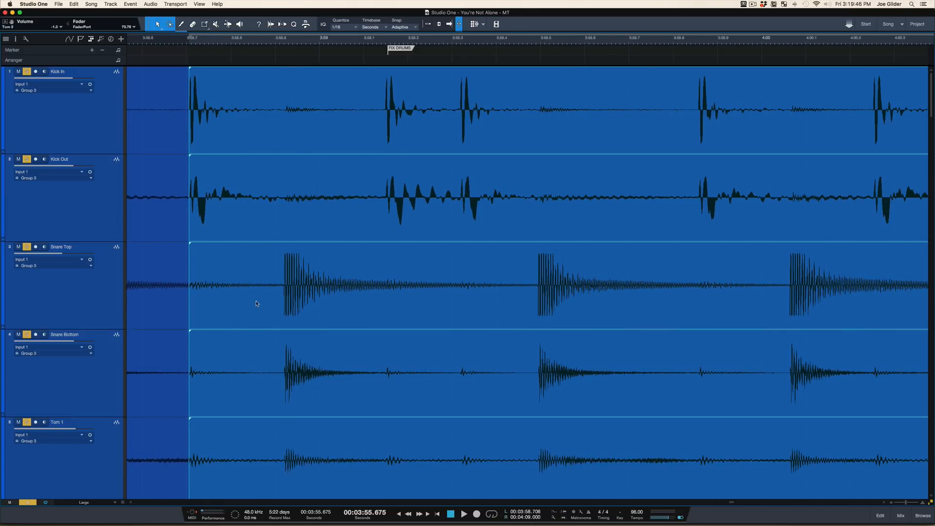
scroll(272, 173, "left", 5)
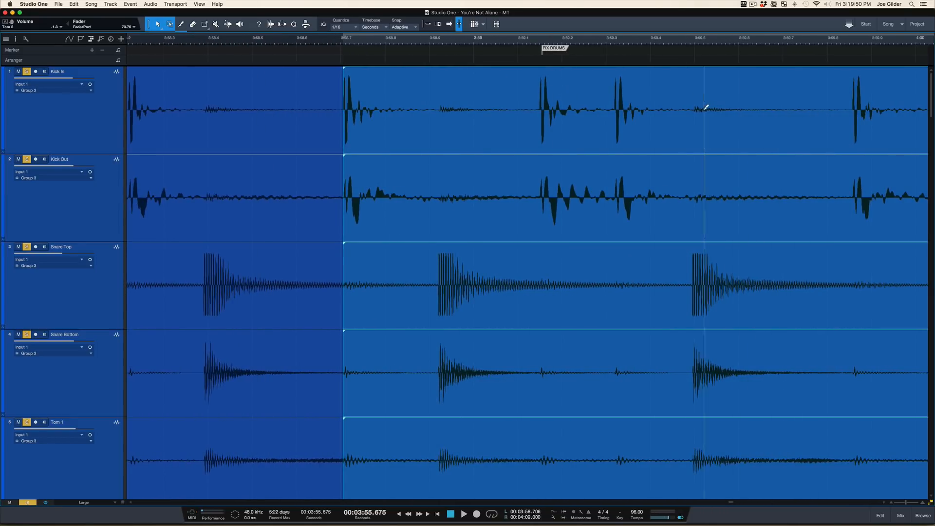
left_click(694, 294)
left_click(344, 214)
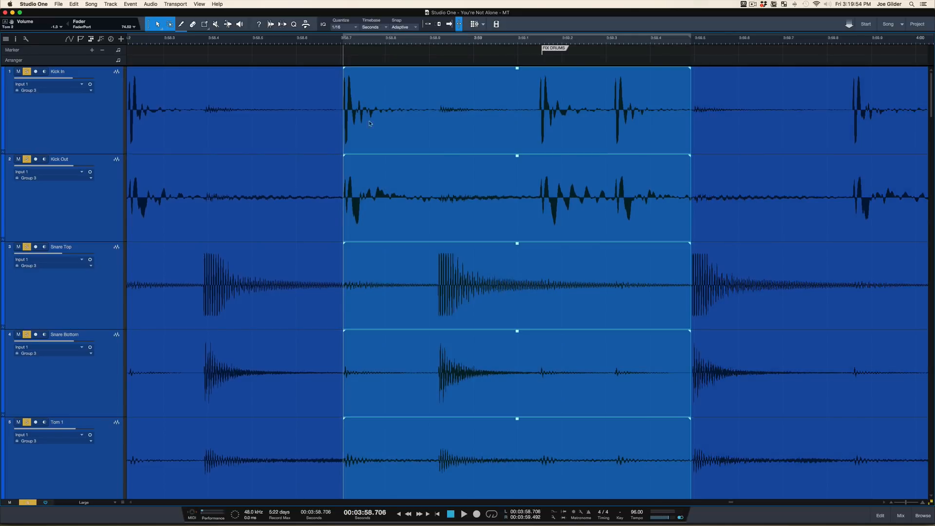
left_click(310, 41)
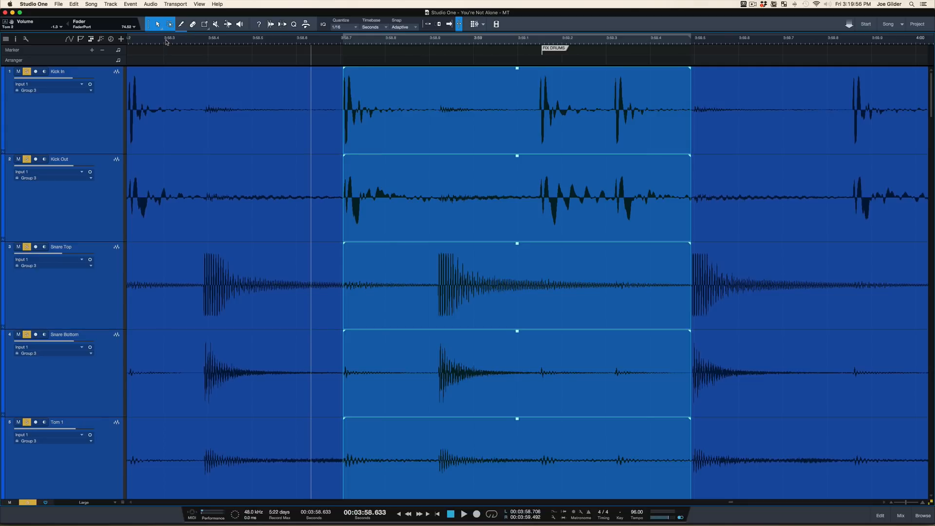
Audition the soloed drums leading into the isolated section, first from 3:57.188 and again from 3:56.573, stopping playback
scroll(167, 42, "down", 5)
scroll(265, 119, "left", 5)
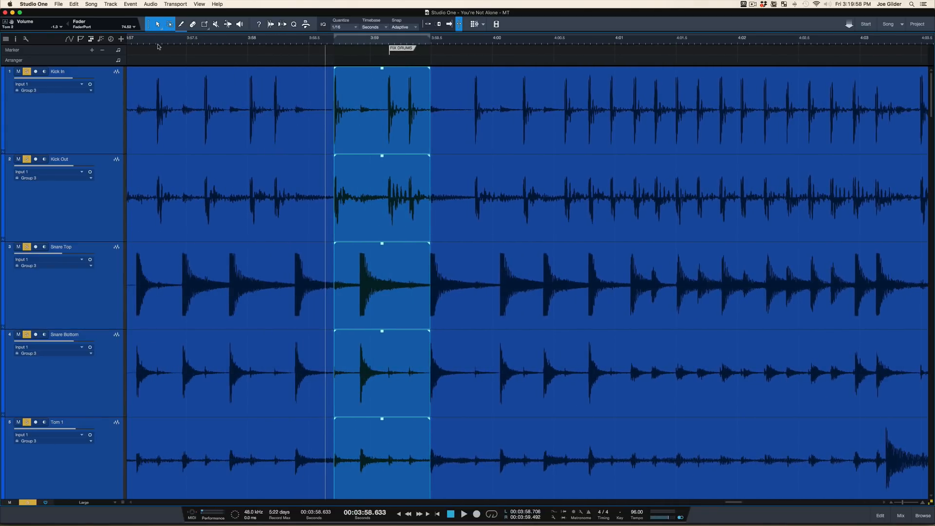
left_click(148, 40)
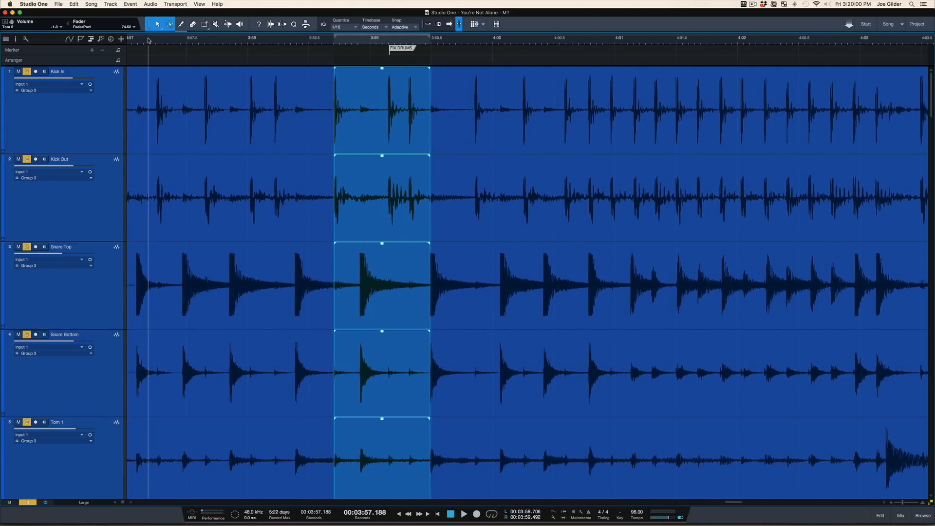
key("space")
scroll(180, 52, "left", 3)
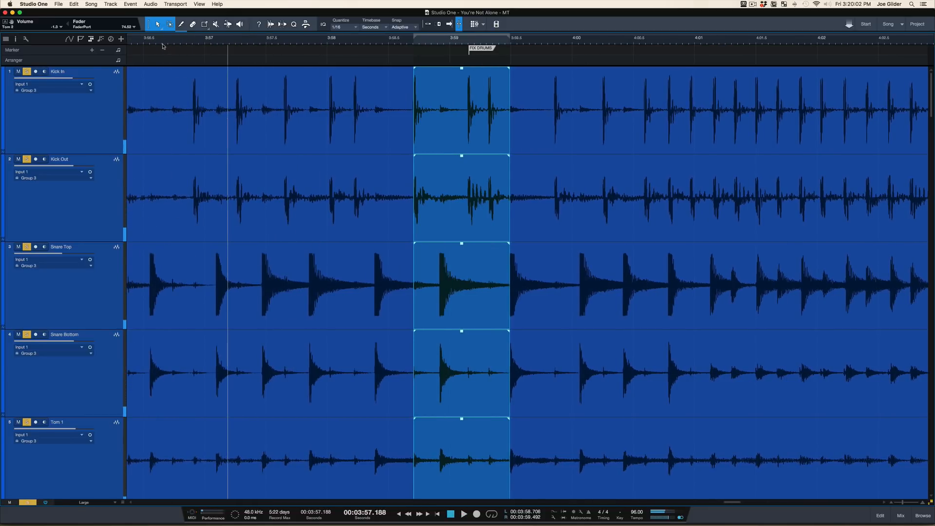
left_click(152, 42)
key("space")
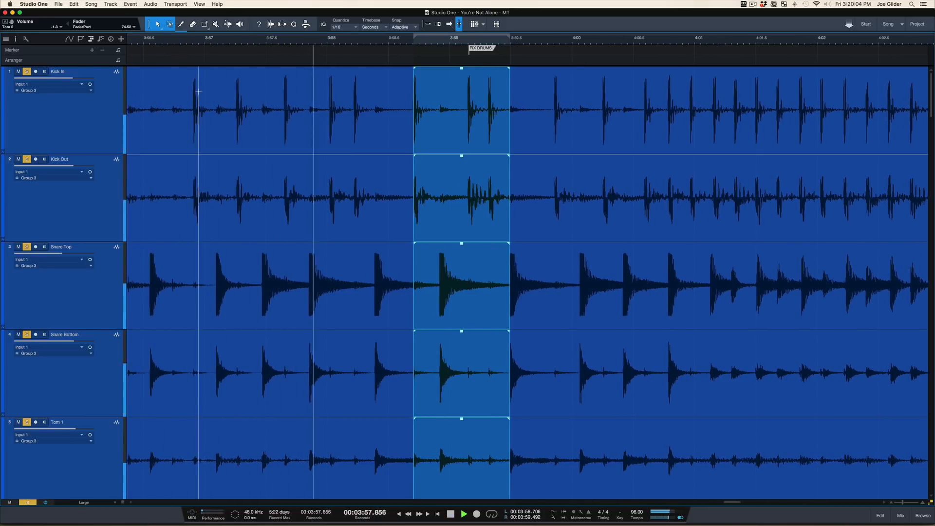
scroll(199, 91, "left", 3)
key("space")
Play the soloed drums from 3:54.173 into the bar before the isolated section and stop playback
left_click_drag(203, 42, 203, 18)
scroll(239, 89, "left", 3)
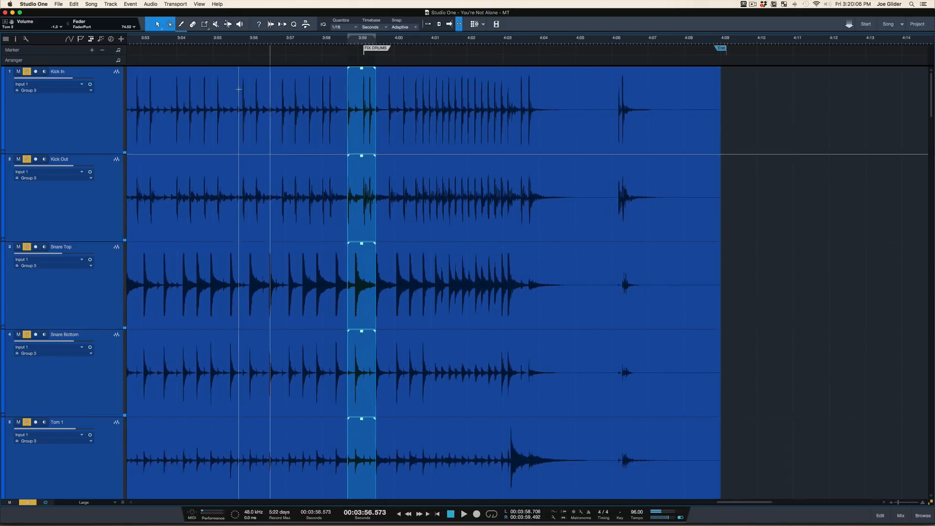
scroll(239, 89, "left", 2)
left_click(219, 41)
key("space")
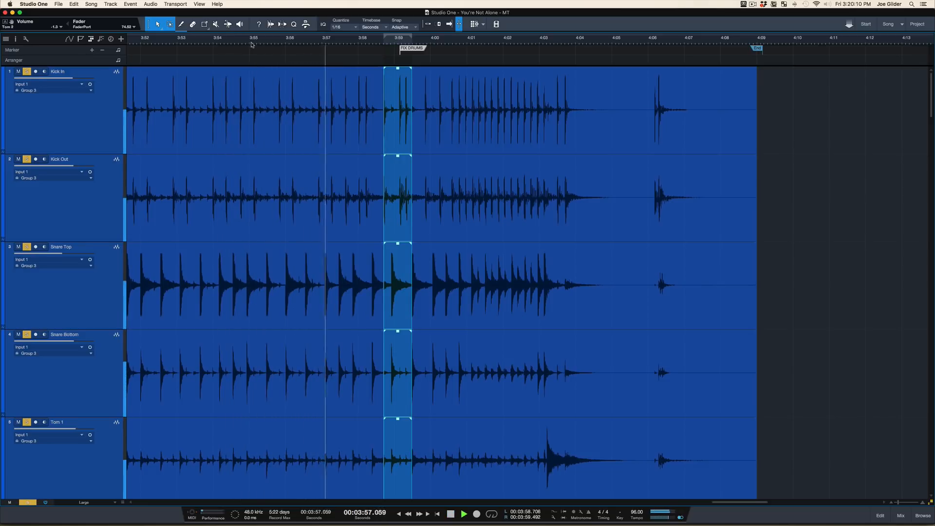
key("space")
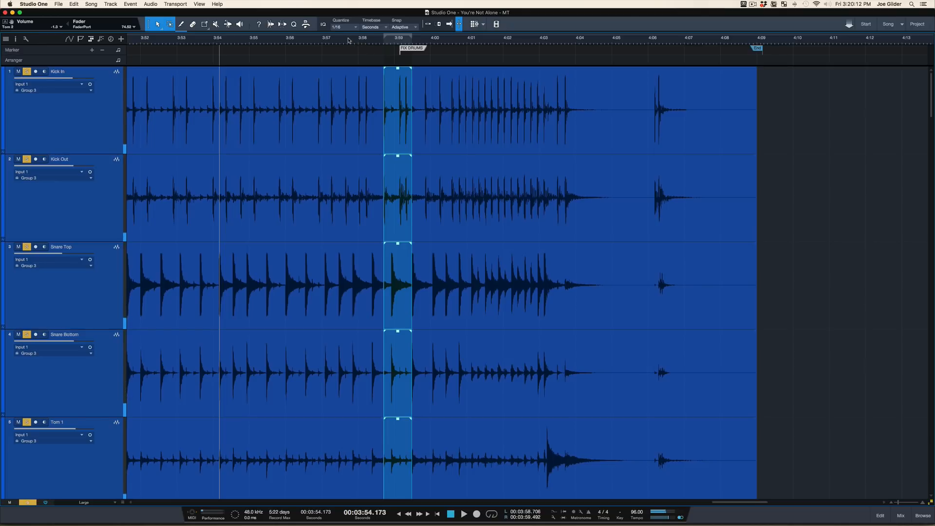
Insert a marker named Downbeat at 3:57.905 and move it earlier to 3:57.825, in front of the snare hit
left_click(349, 41)
key("e")
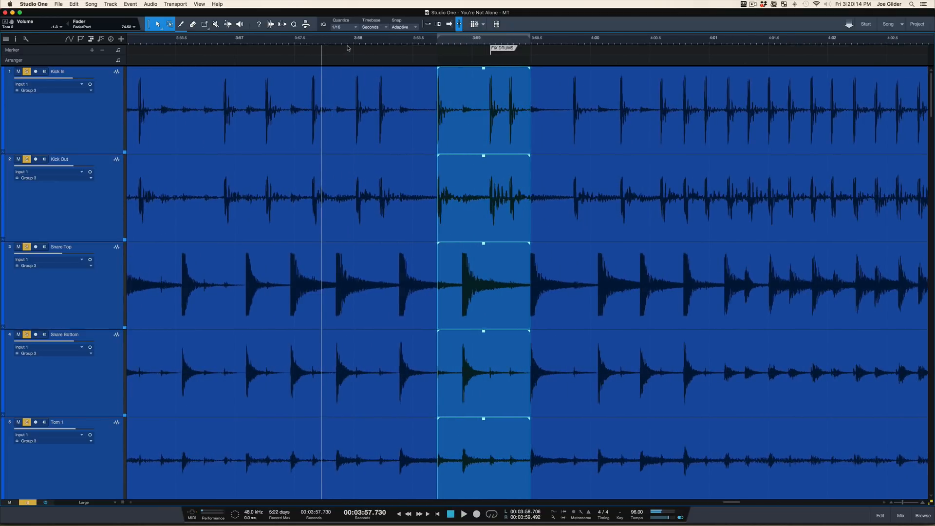
left_click(343, 42)
key("alt+Insert")
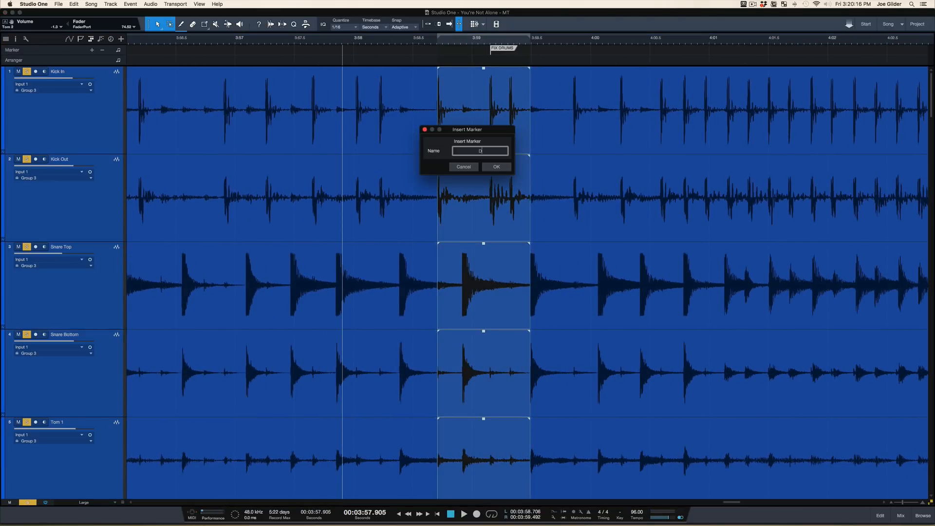
type("Downbeat")
key("Return")
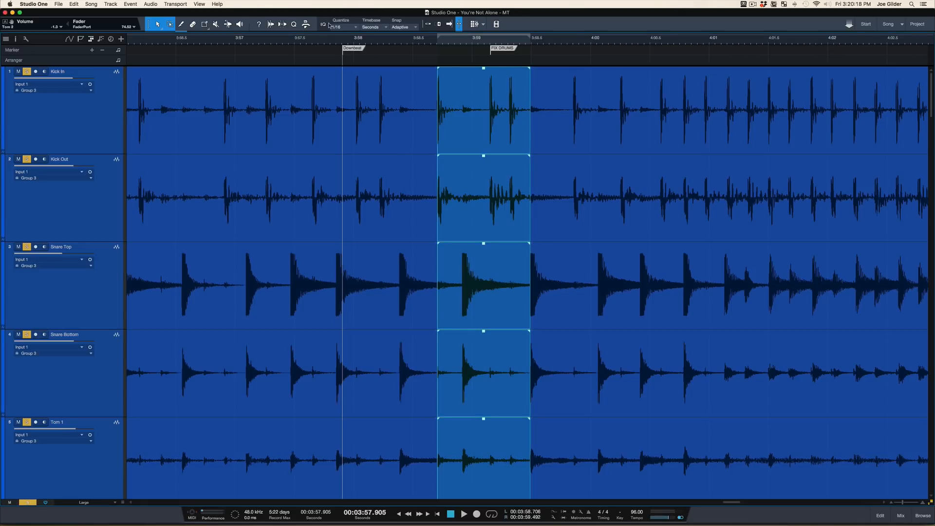
left_click_drag(361, 51, 347, 48)
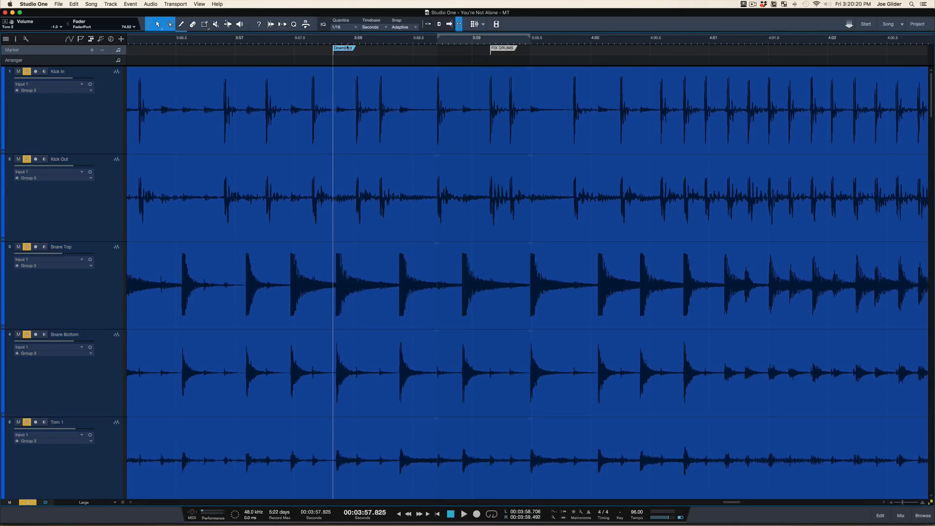
Check the Downbeat marker's position by playing the soloed drums from 3:57.428 and stopping playback
left_click(286, 44)
key("space")
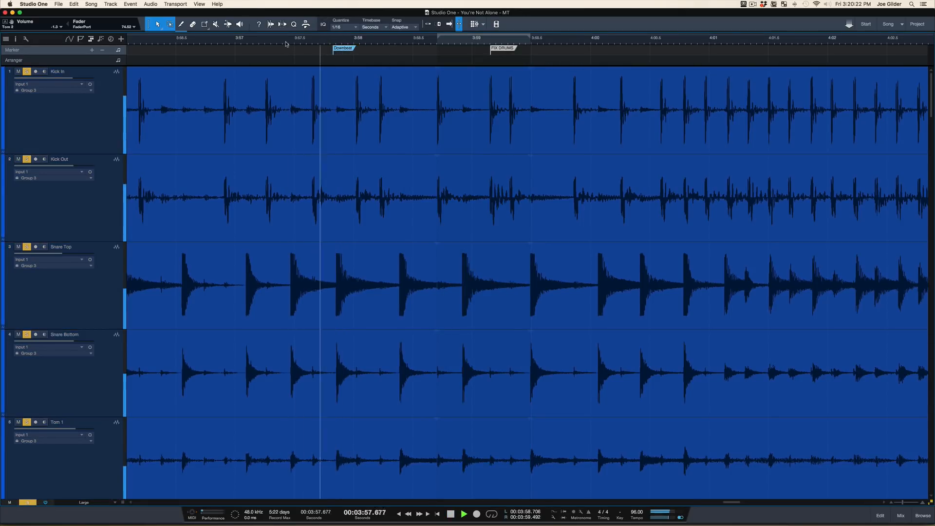
key("space")
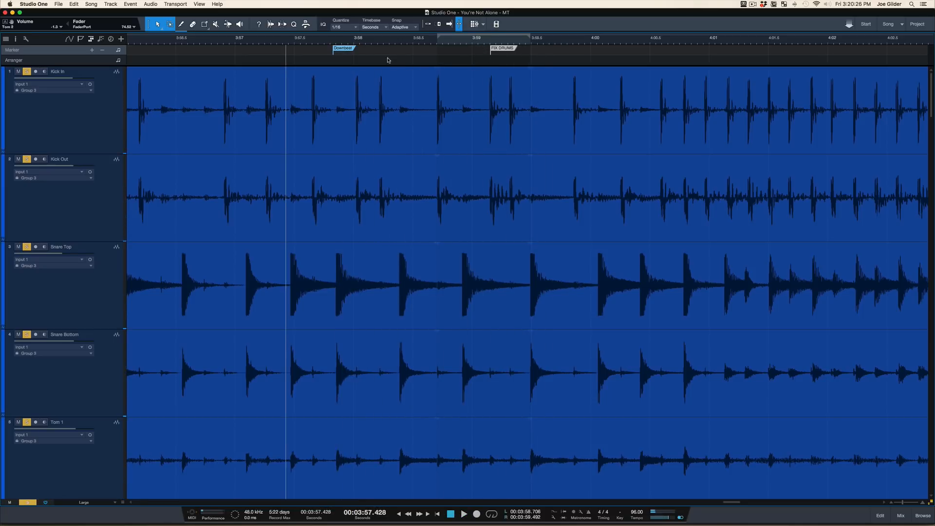
Play the soloed drums from about 3:51 through the Downbeat and FIX DRUMS markers to the closing fill, and stop playback
scroll(376, 41, "down", 4)
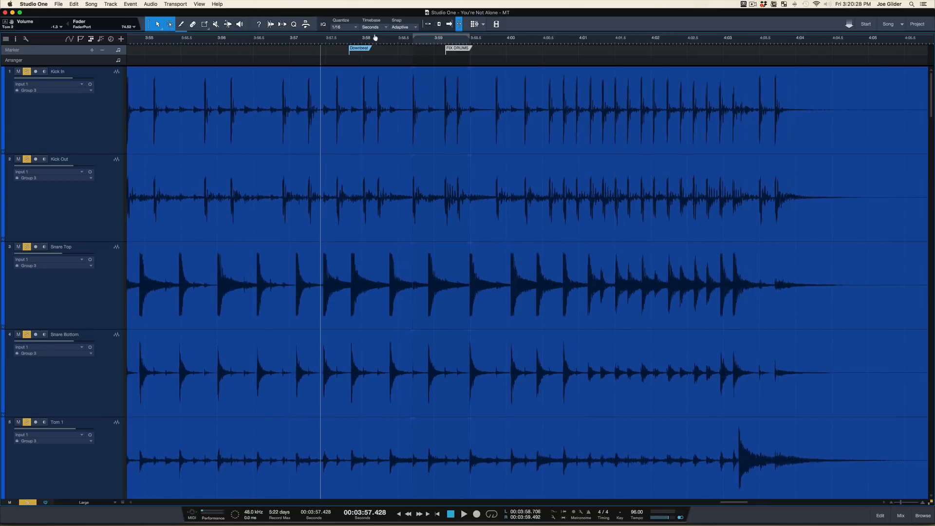
scroll(376, 121, "down", 5)
scroll(377, 117, "down", 4)
scroll(377, 116, "down", 4)
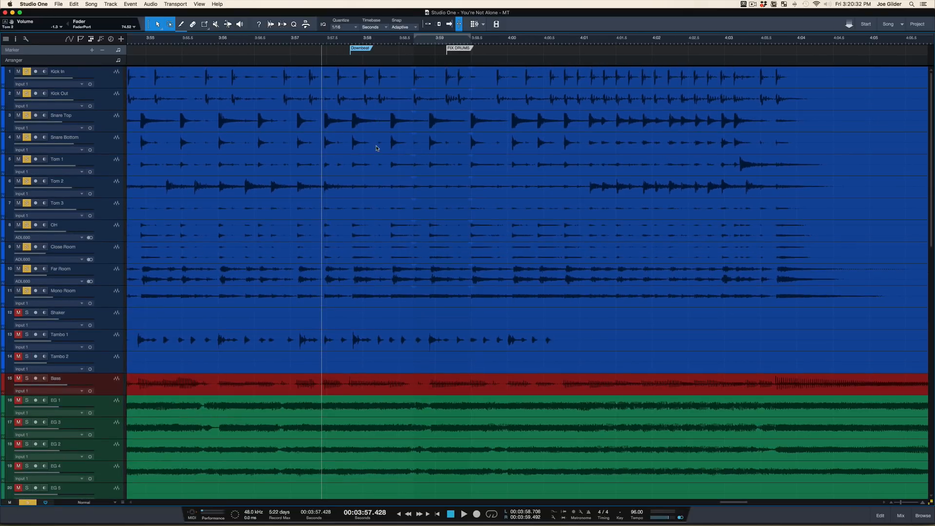
left_click(251, 41)
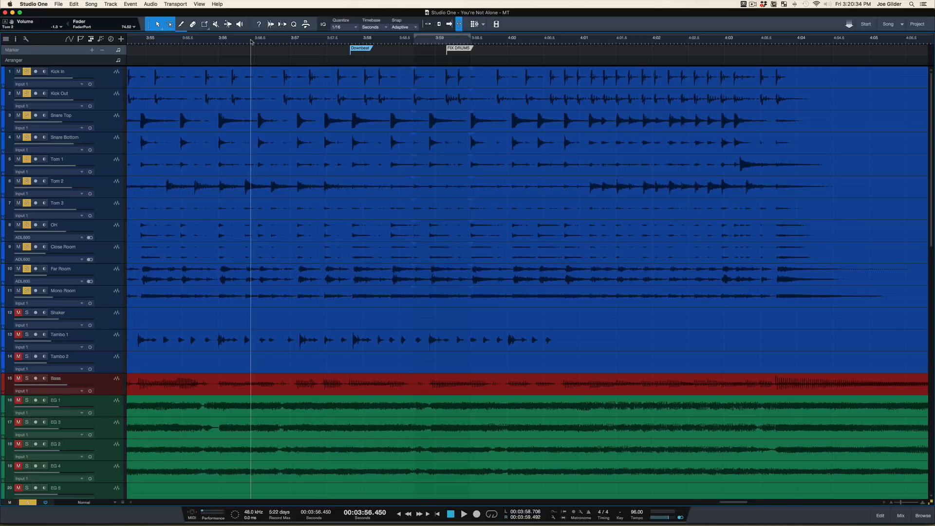
scroll(218, 69, "left", 10)
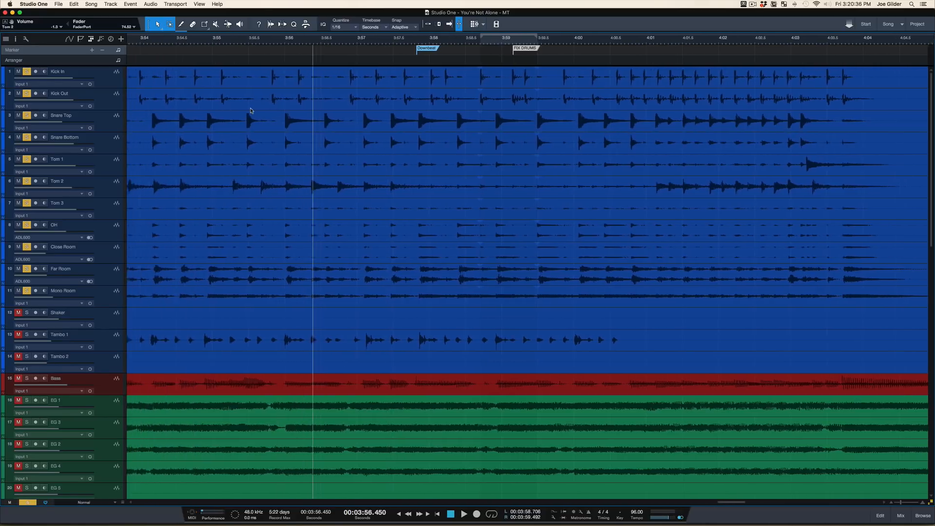
left_click(154, 40)
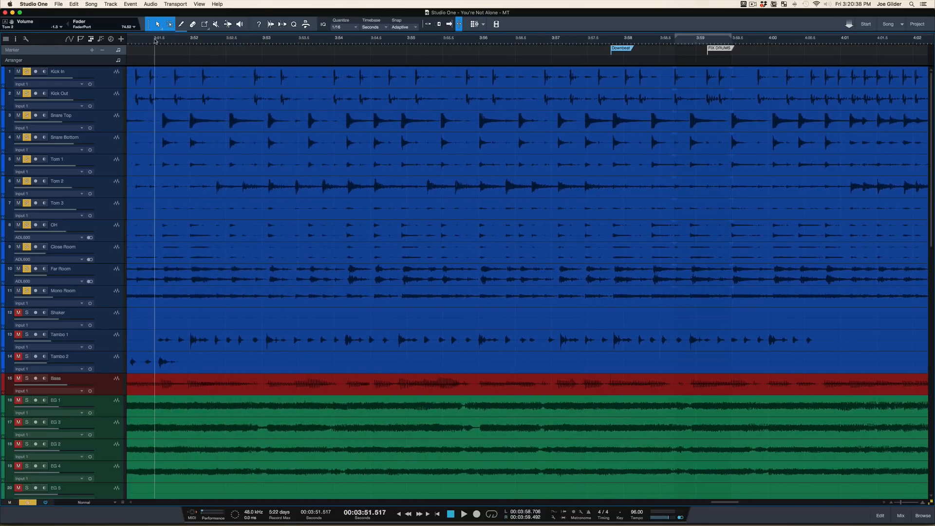
key("space")
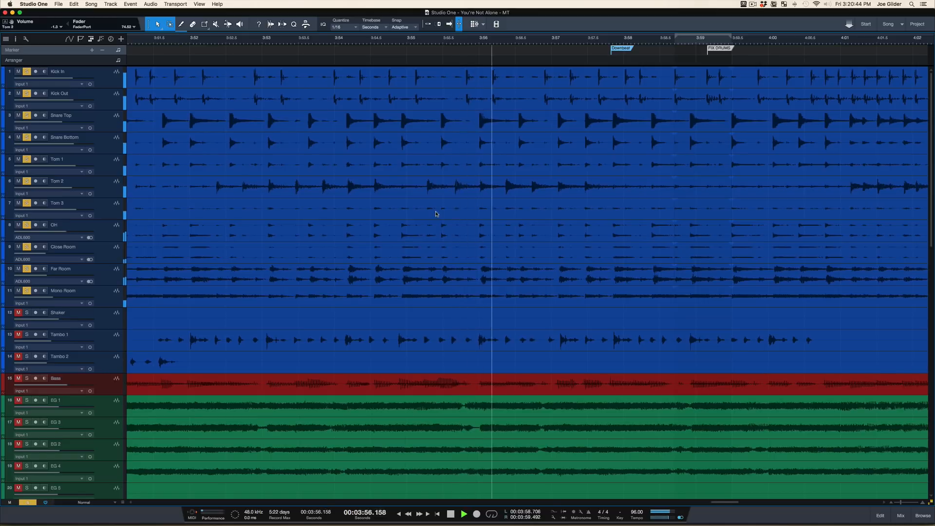
scroll(605, 219, "right", 6)
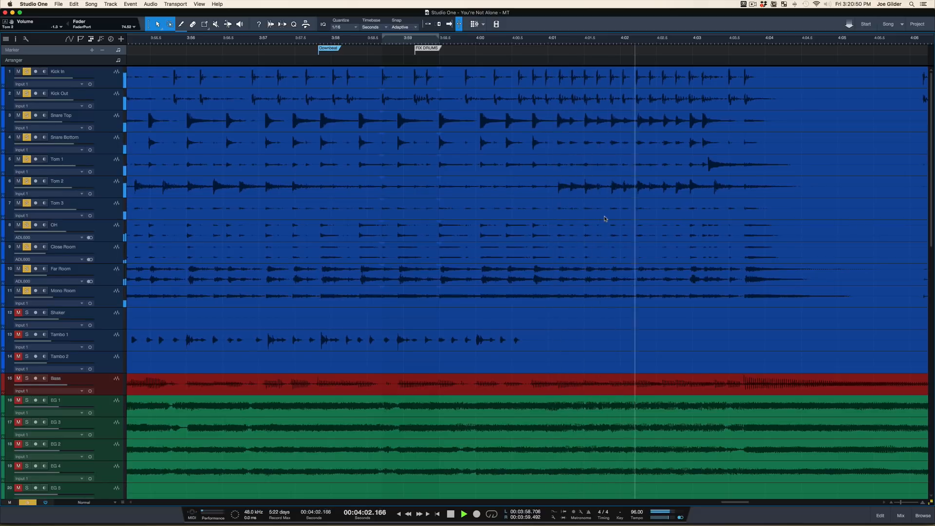
key("space")
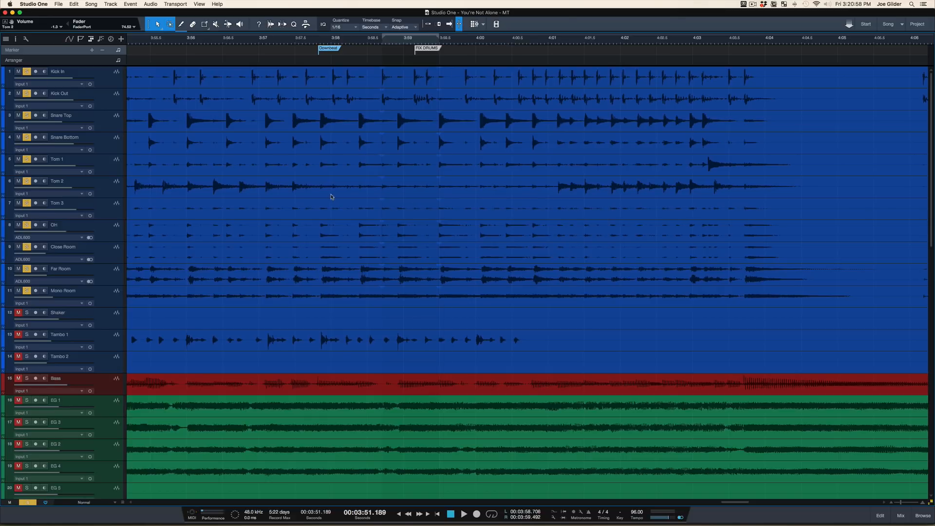
Select the isolated grouped drum section from 3:58.706 to 3:59.492 and enlarge the track heights to medium
left_click(411, 248)
key("shift+e")
key("shift+e")
key("shift+e")
key("shift+e")
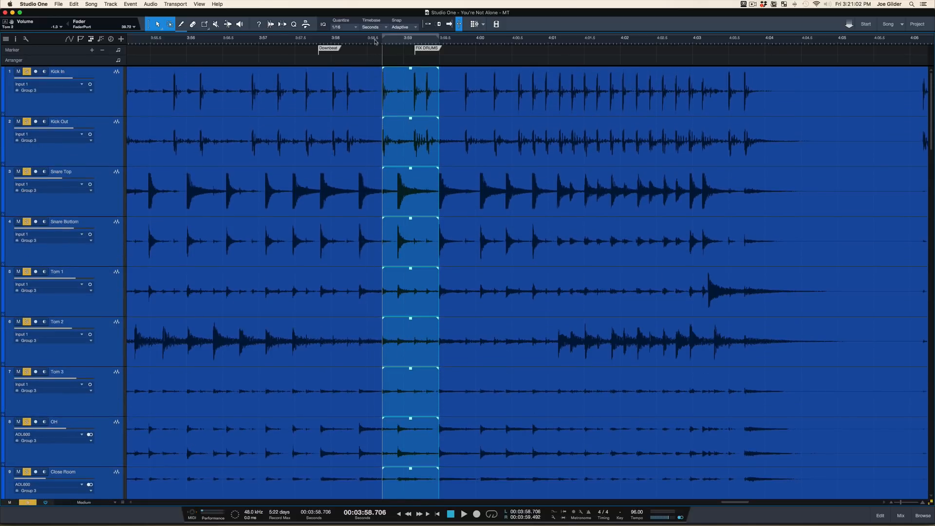
key("e")
key("e")
key("e")
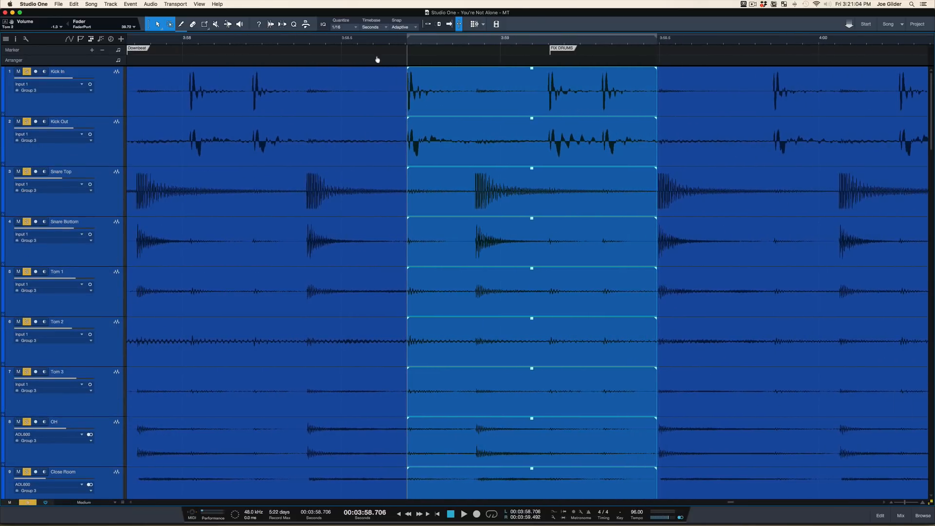
key("w")
key("w")
key("w")
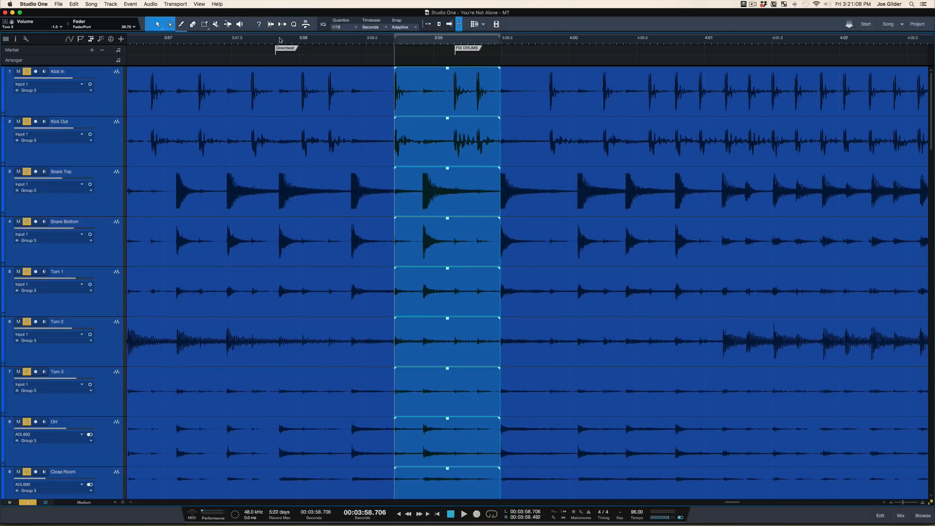
Audition the drums twice from just before the Downbeat marker at about 3:57.8 through the isolated section, stopping playback
left_click(274, 42)
key("space")
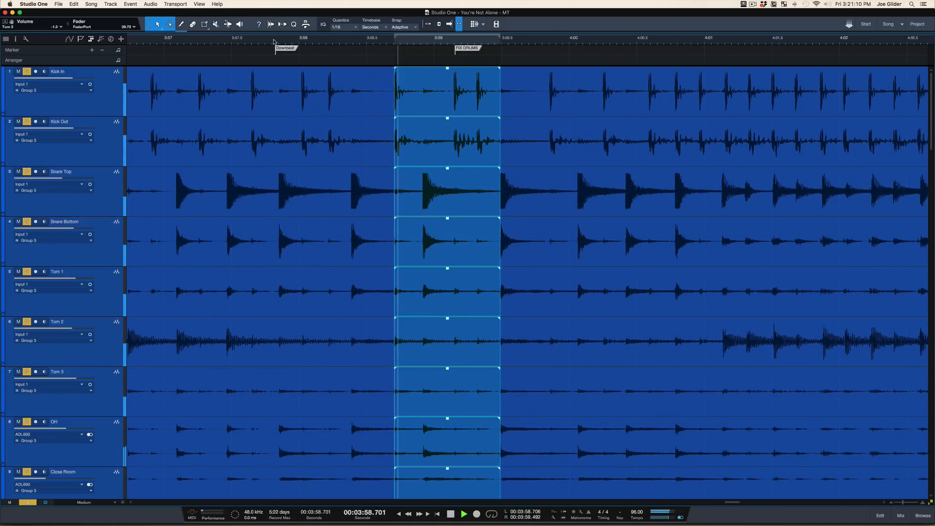
key("space")
key("space")
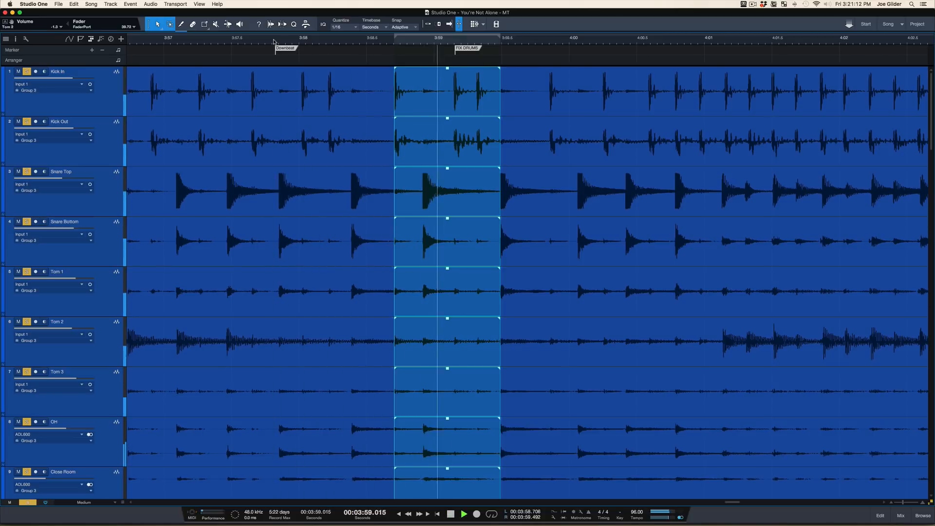
key("space")
Slip the audio inside the selected drum section about 0.03 s later between its edges, and crossfade both section boundaries
left_click_drag(395, 41, 392, 65)
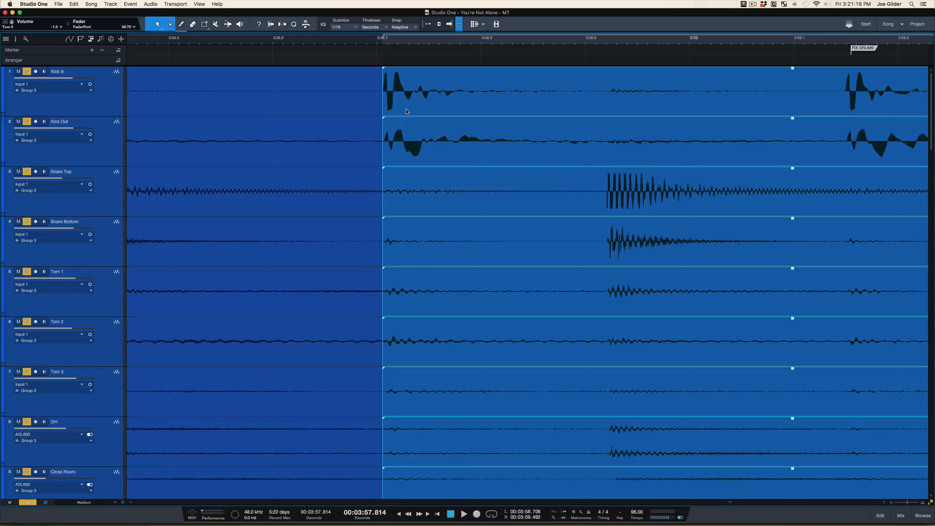
left_click_drag(406, 111, 437, 112)
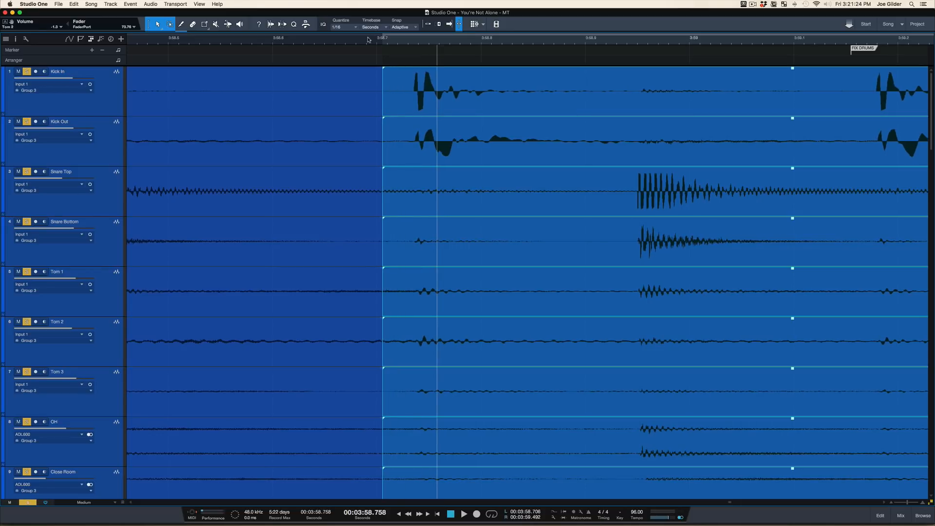
left_click_drag(368, 39, 371, 14)
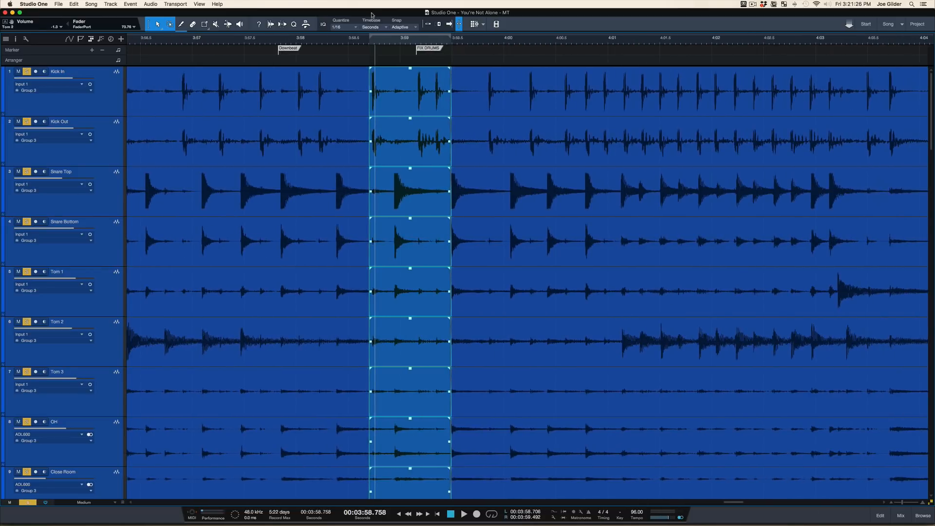
Audition the slipped drum section by playing from 3:57.995 past the FIX DRUMS marker, and stop playback
left_click(296, 40)
key("space")
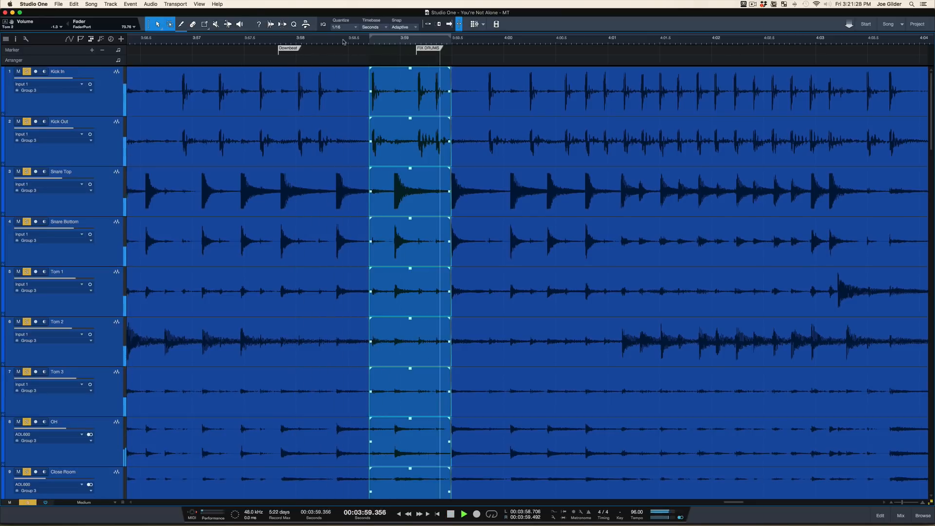
key("space")
Extend the start of the crossfaded drum section back to 3:58.684 and briefly play from 3:58.190
scroll(406, 114, "up", 5)
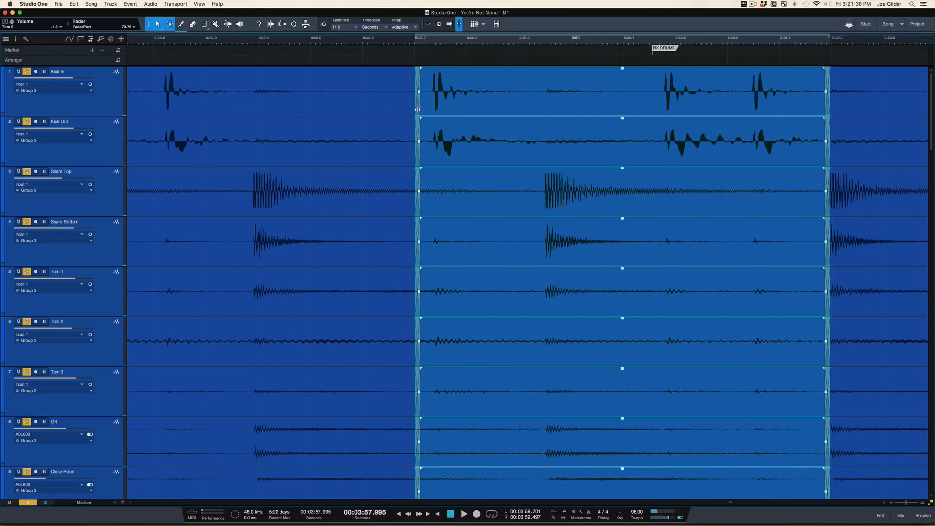
left_click_drag(418, 109, 409, 111)
left_click(149, 39)
key("space")
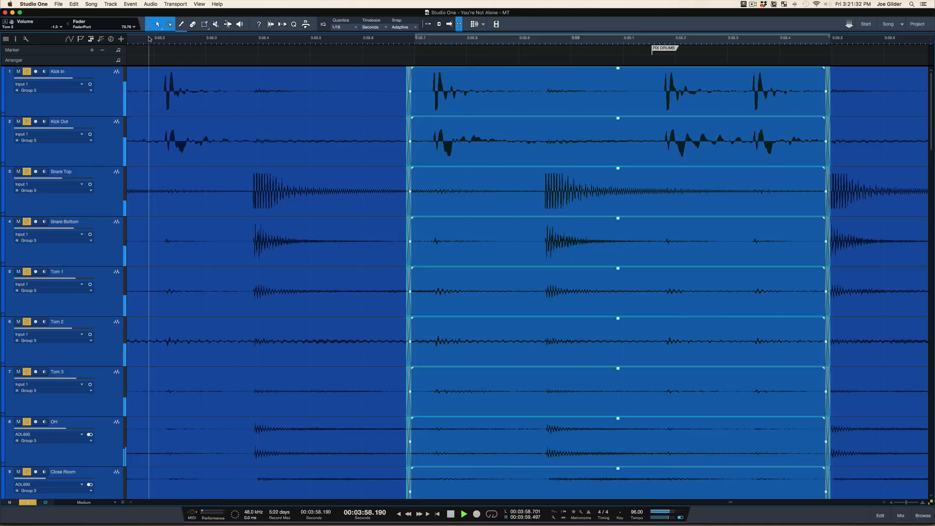
key("space")
Audition the drums repeatedly from about 3:57.778, just before the Downbeat marker, through the crossfaded section, and stop playback
left_click_drag(164, 38, 167, 14)
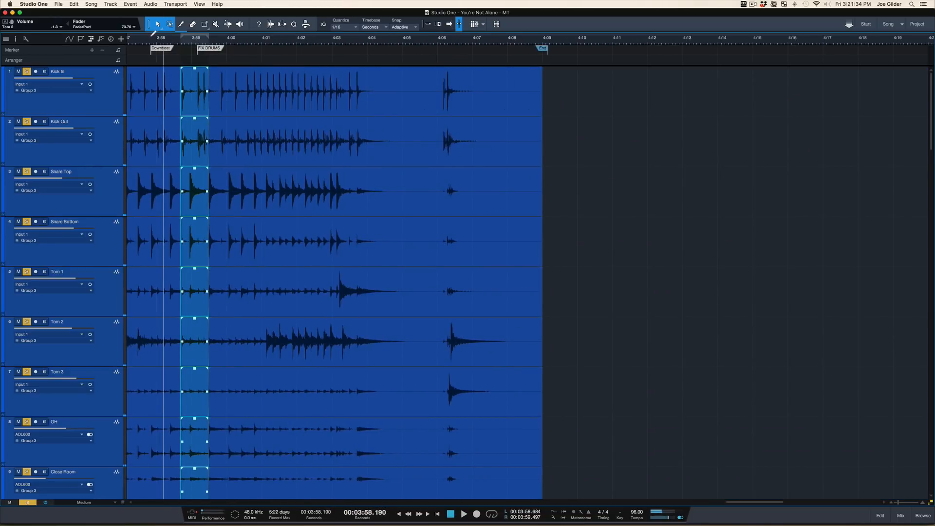
left_click(149, 42)
key("space")
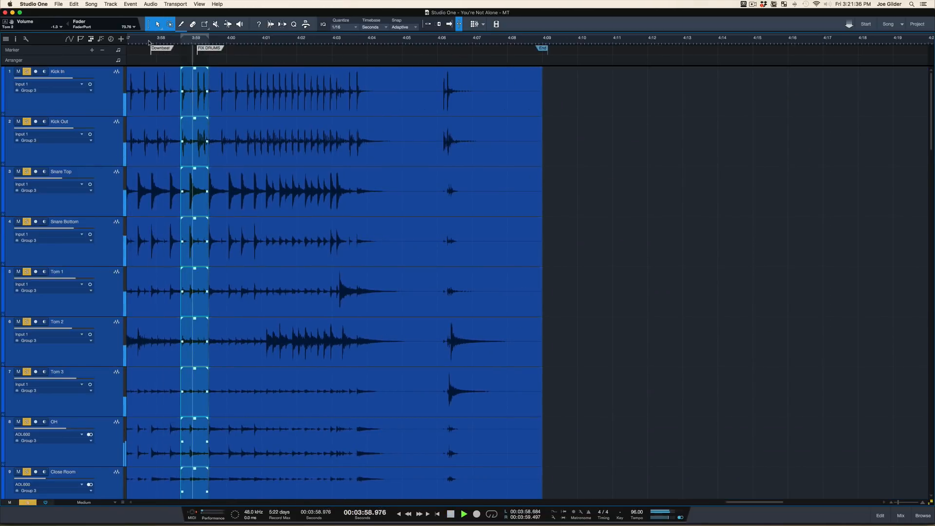
key("space")
key("space")
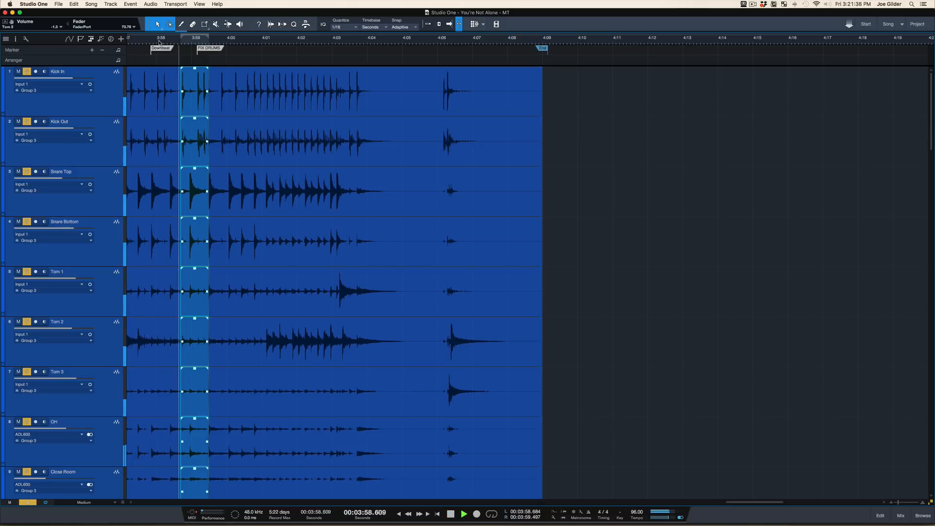
key("space")
Mute the slipped drum section between 3:58.684 and 3:59.497, and briefly audition from just before the Downbeat marker
left_click_drag(160, 42, 173, 74)
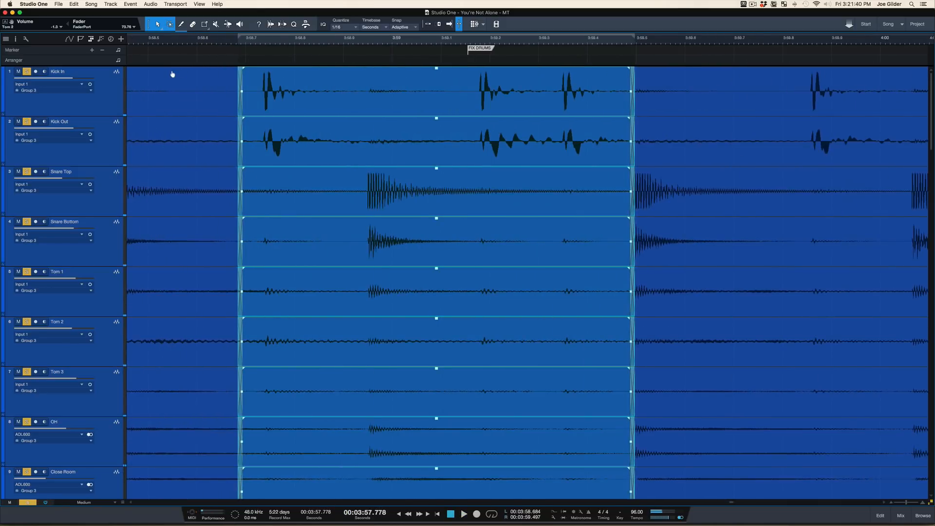
left_click(277, 112)
scroll(229, 100, "left", 5)
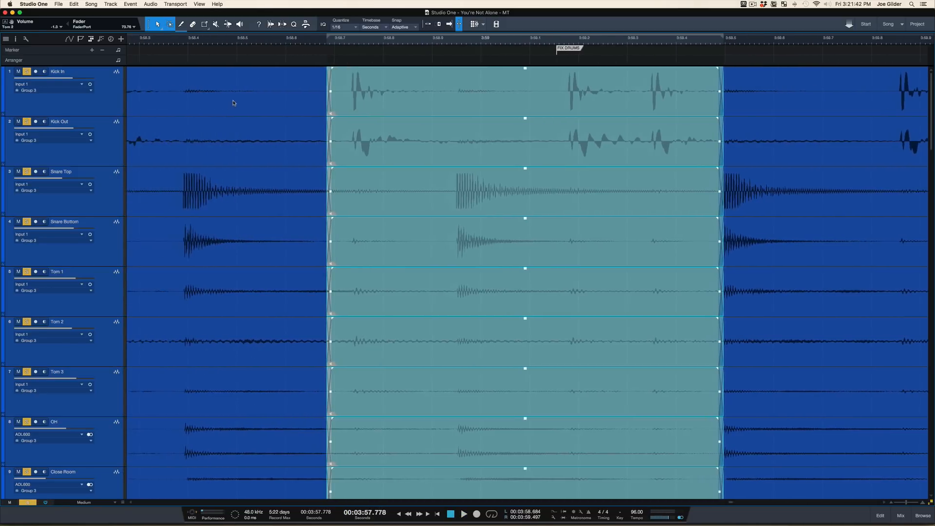
scroll(350, 86, "left", 2)
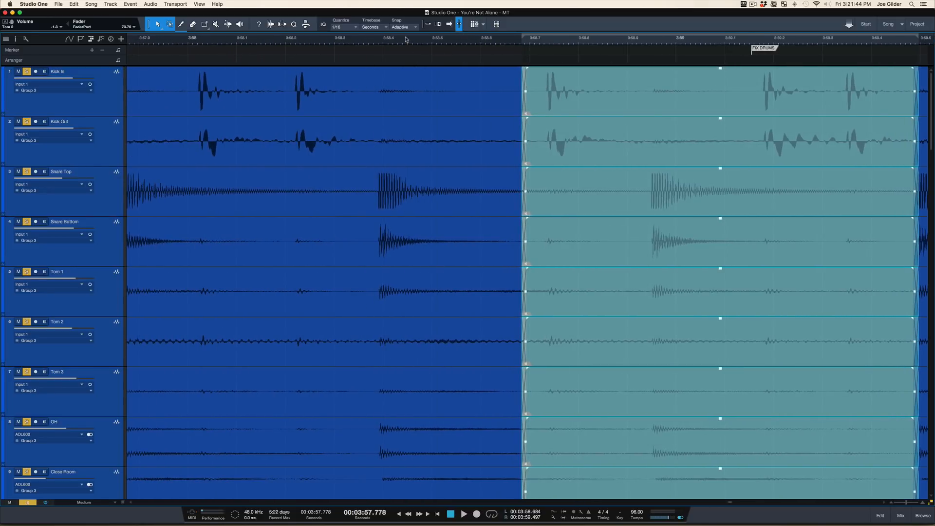
left_click_drag(406, 39, 404, 29)
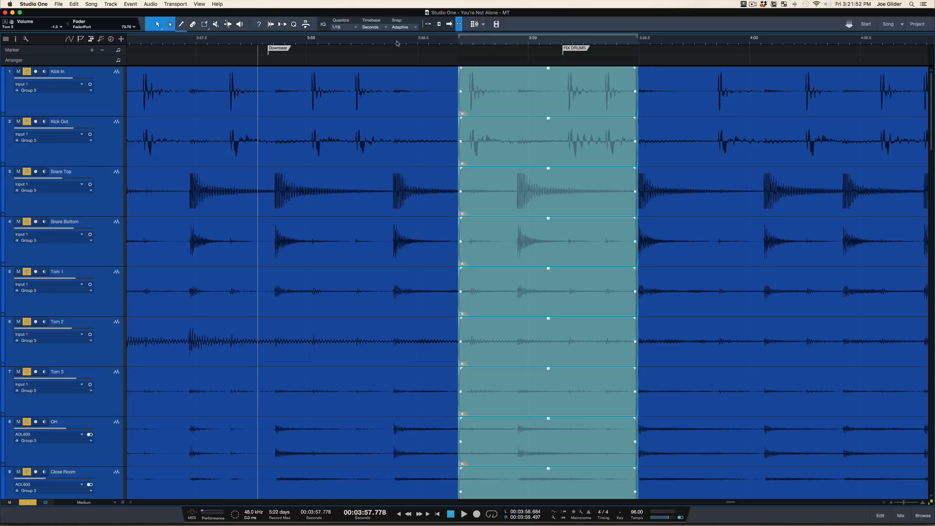
left_click_drag(255, 43, 252, 66)
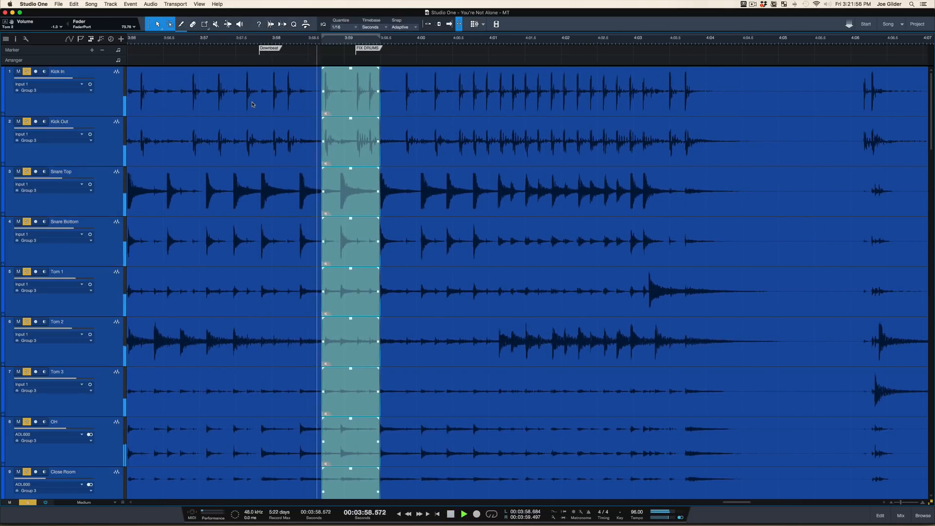
key("space")
Audition the song from 3:56.076 with the drum section muted, and stop playback
scroll(208, 79, "left", 3)
left_click(189, 41)
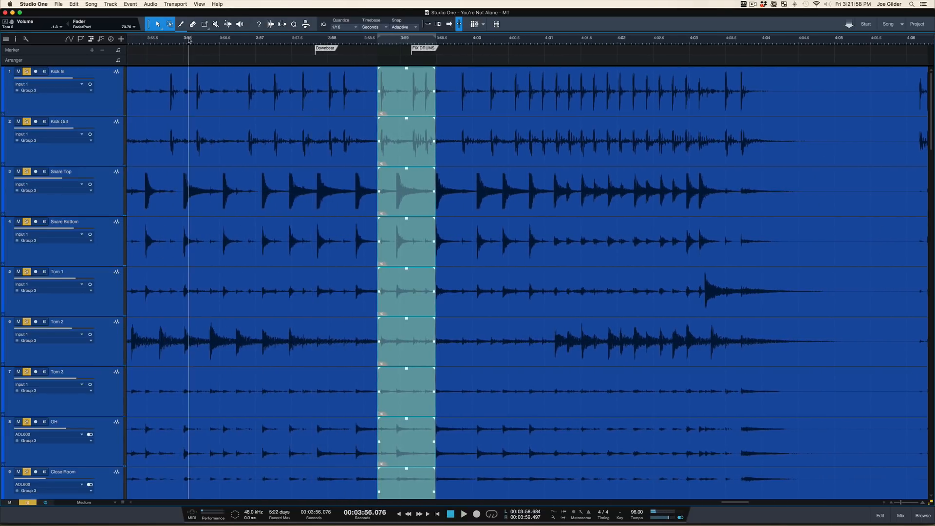
key("space")
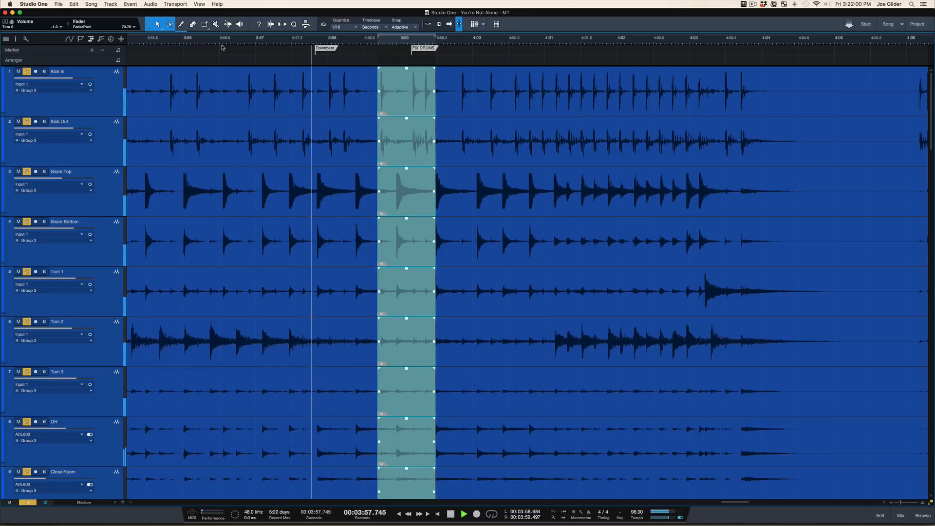
key("space")
Play from 3:55.344 and insert a marker named "beat" during playback at about 3:58.7, stopping playback
key("space")
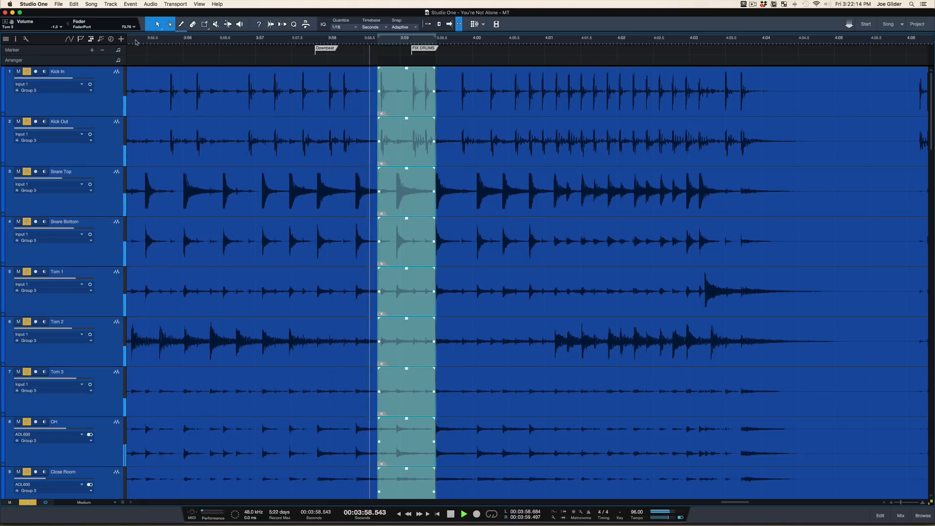
key("alt+Insert")
type("beat")
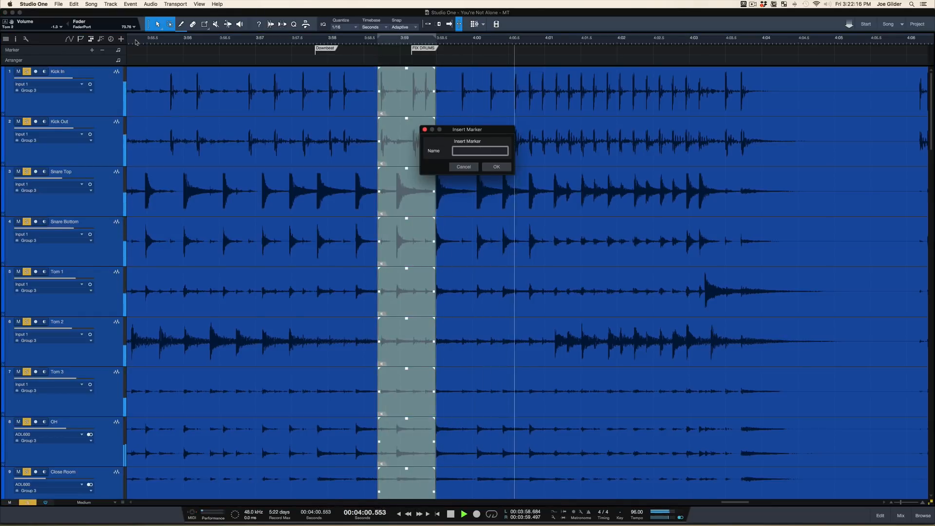
key("Return")
key("space")
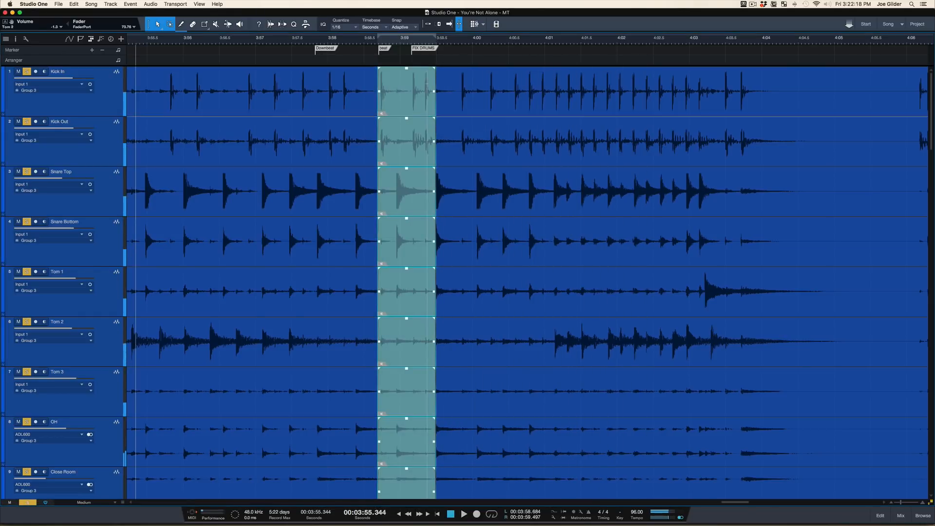
Delete the muted drum section, and fill the gap by extending the preceding drums to a crossfade with the next section at about 3:59.46
left_click_drag(379, 41, 374, 74)
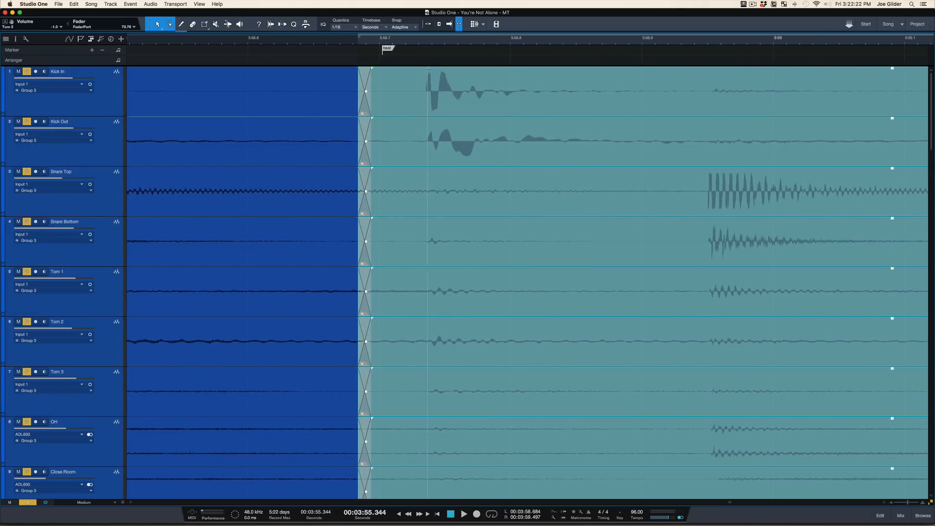
key("Delete")
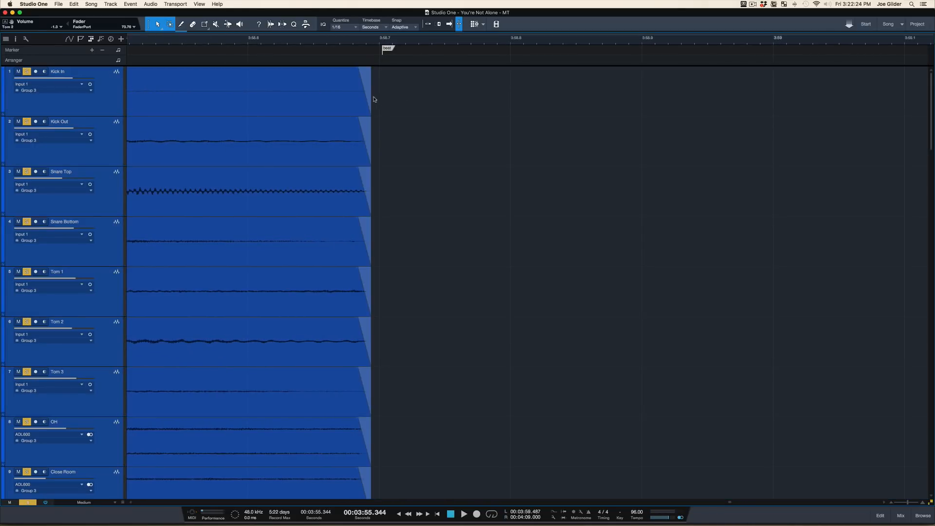
left_click_drag(373, 97, 556, 97)
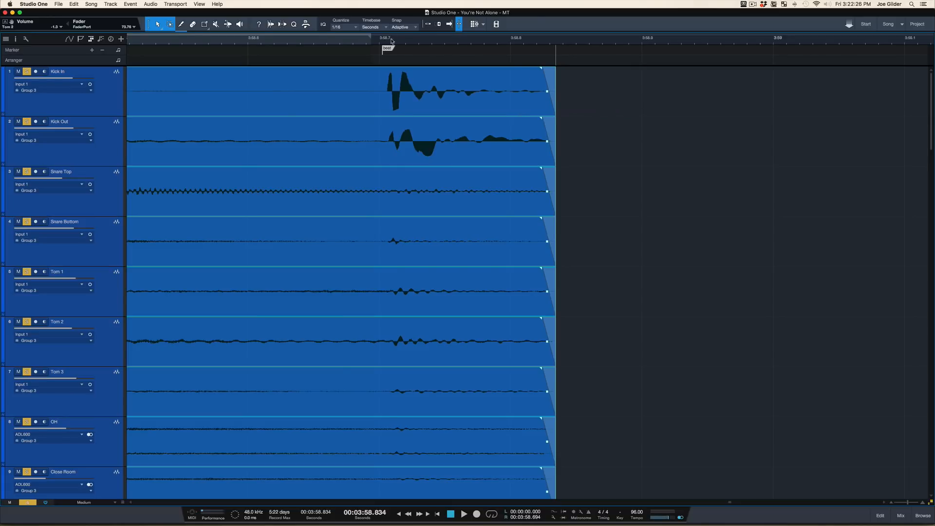
left_click_drag(391, 41, 394, 14)
left_click_drag(408, 96, 482, 110)
left_click(490, 110)
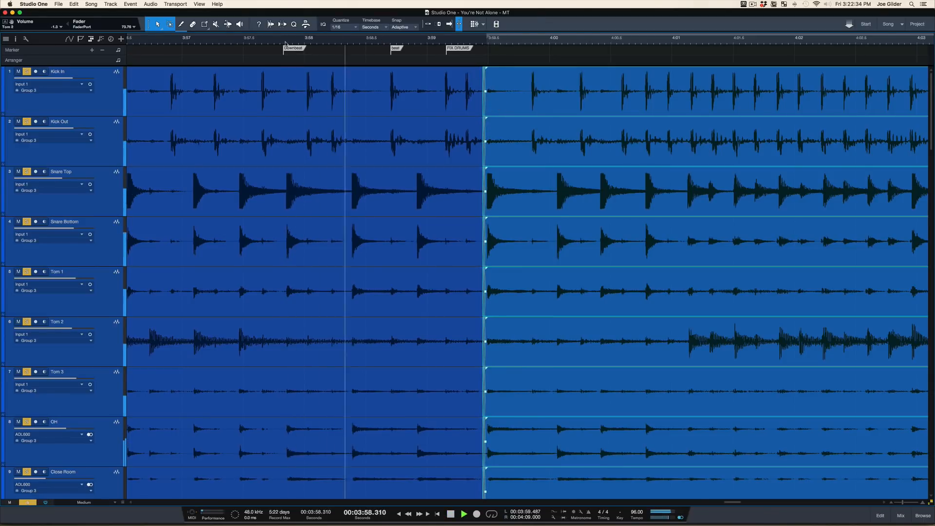
key("space")
Try splitting the drums just before the beat marker, slipping the audio about 0.01 s earlier and crossfading the new edge
left_click_drag(391, 41, 388, 62)
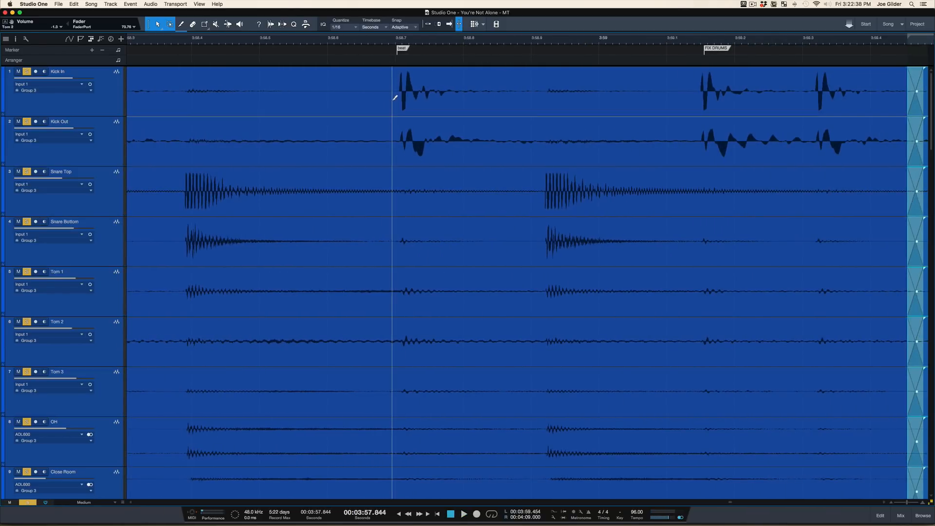
left_click(435, 107)
left_click_drag(433, 106, 386, 112)
key("x")
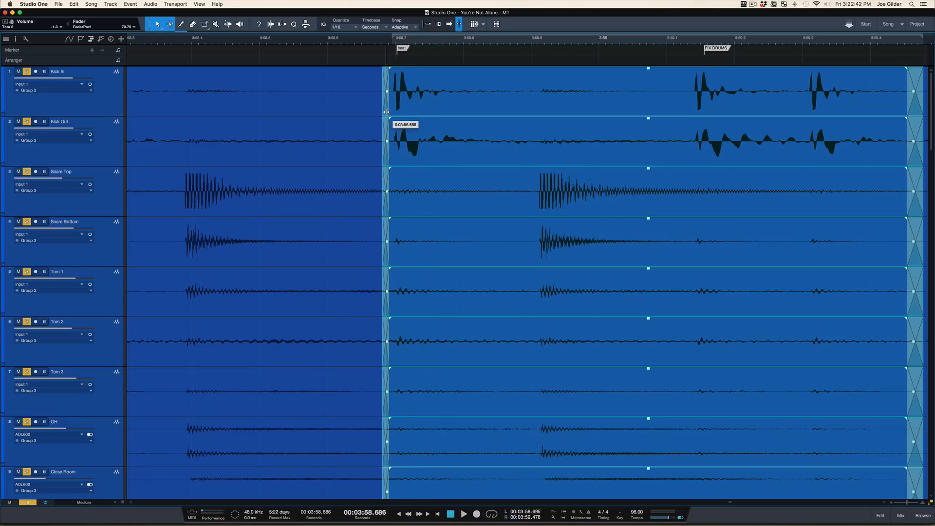
Audition the slipped section from the Downbeat marker at 3:57.829, and stop playback
left_click_drag(380, 42, 379, 27)
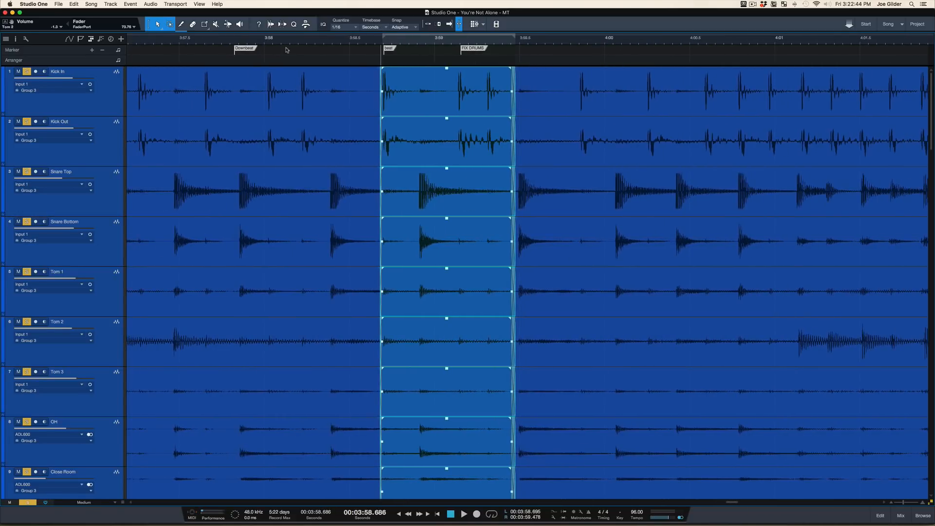
left_click(234, 44)
key("p")
key("space")
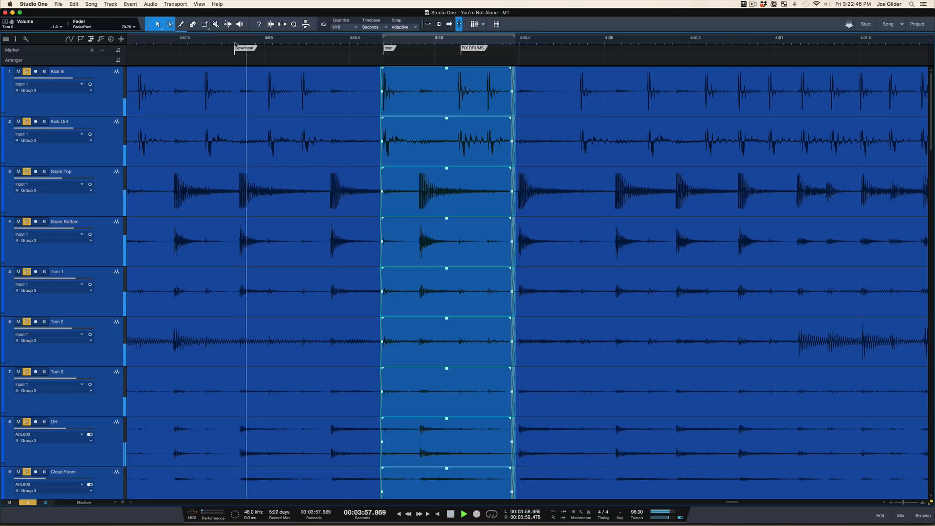
key("space")
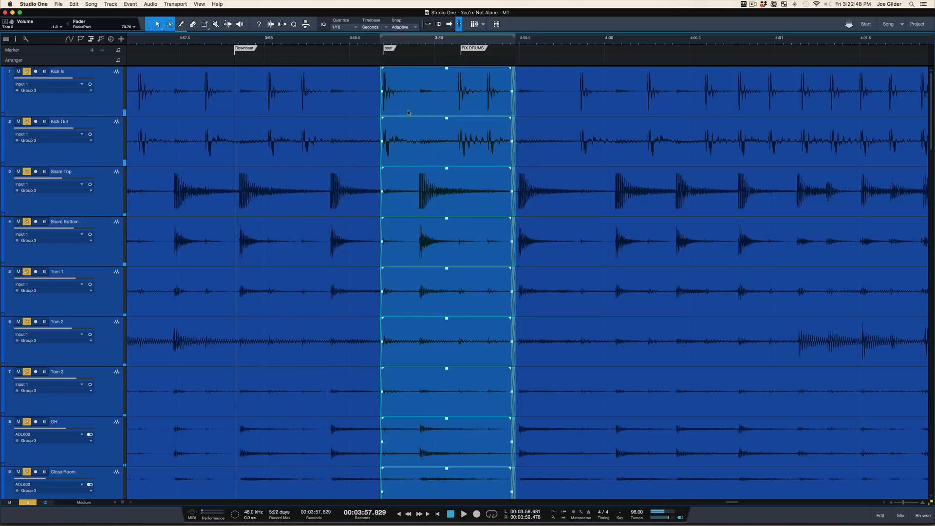
Undo the crossfade, the slip and the split made at the beat marker
left_click_drag(386, 43, 382, 67)
key("super+z")
key("super+z")
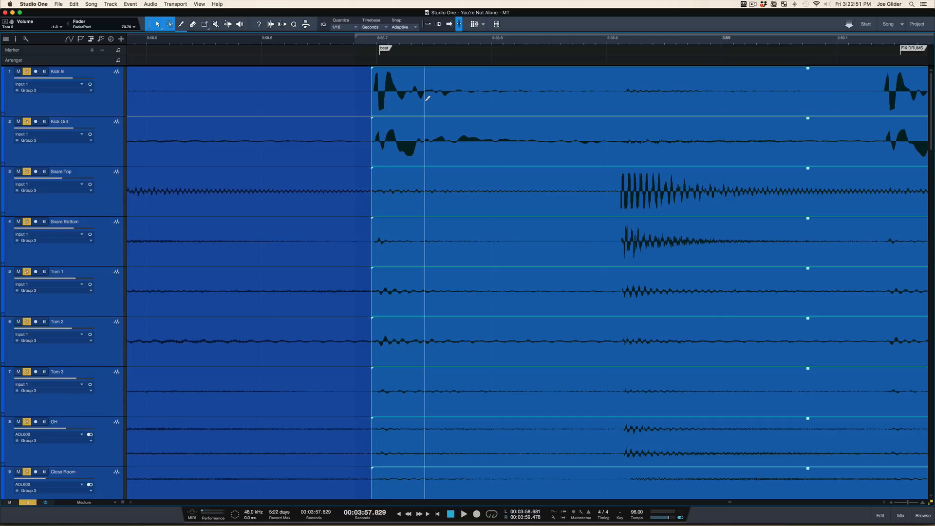
key("super+z")
key("super+z")
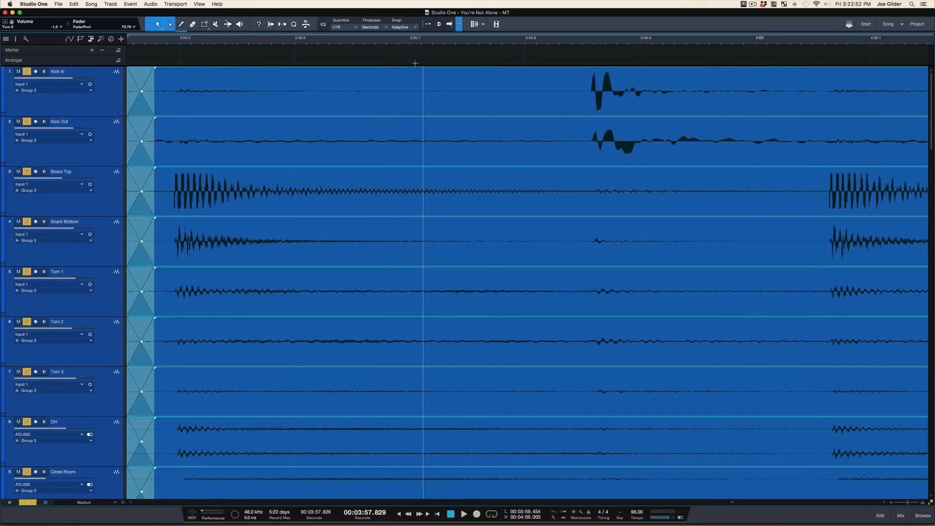
Audition the restored drums twice from the Downbeat marker at 3:57.829, and stop playback
left_click_drag(365, 43, 370, 14)
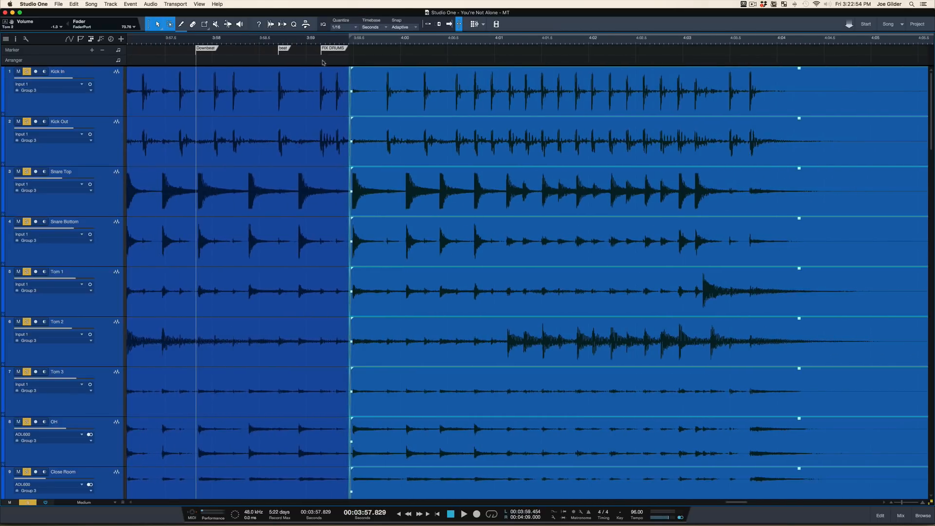
key("space")
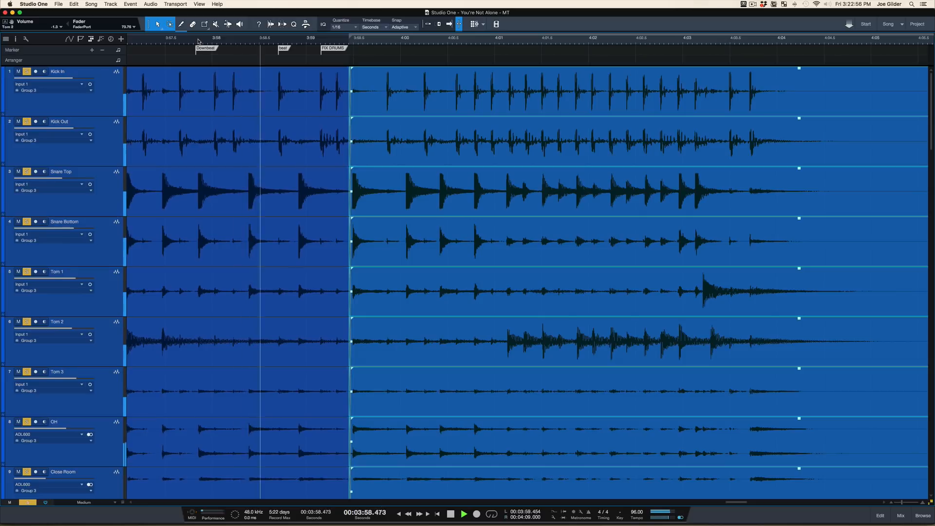
left_click(198, 41)
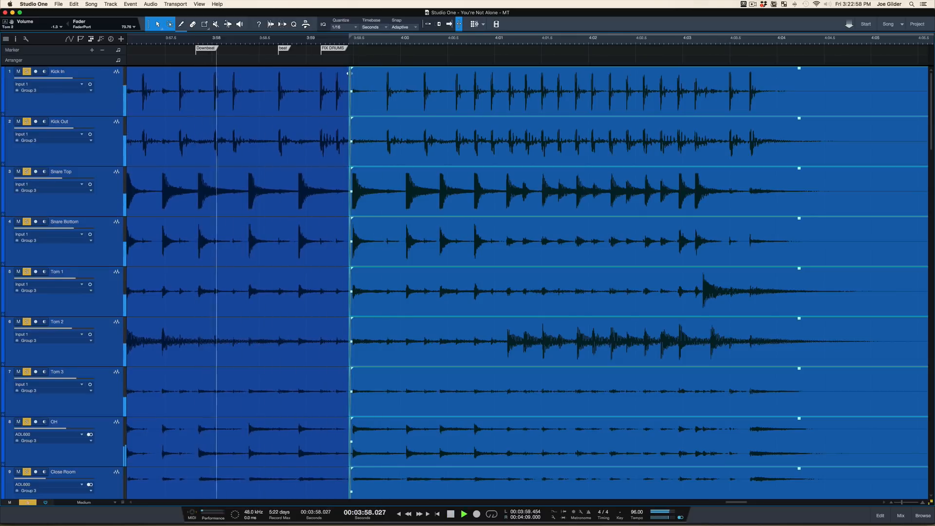
key("space")
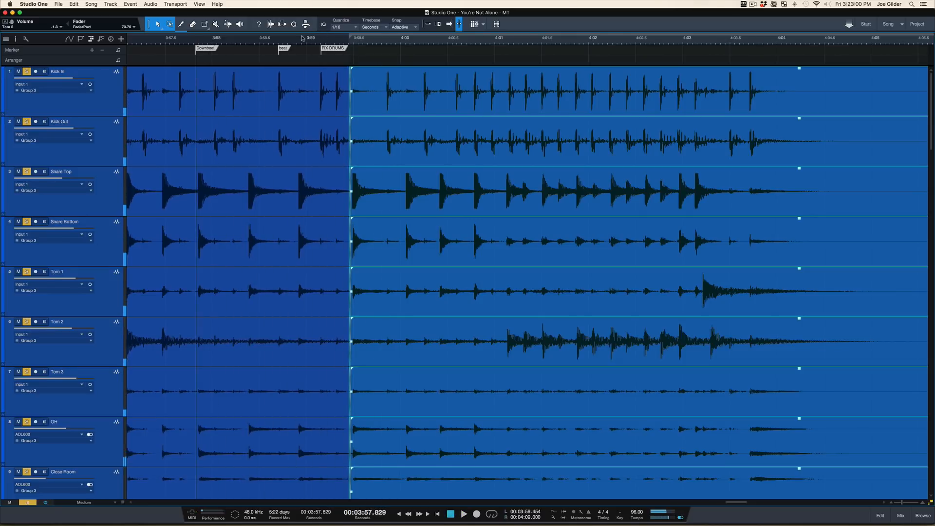
Split the grouped drums just before the snare hit at 3:58.909, and slip the section's audio about 0.01 s earlier
left_click_drag(298, 39, 298, 67)
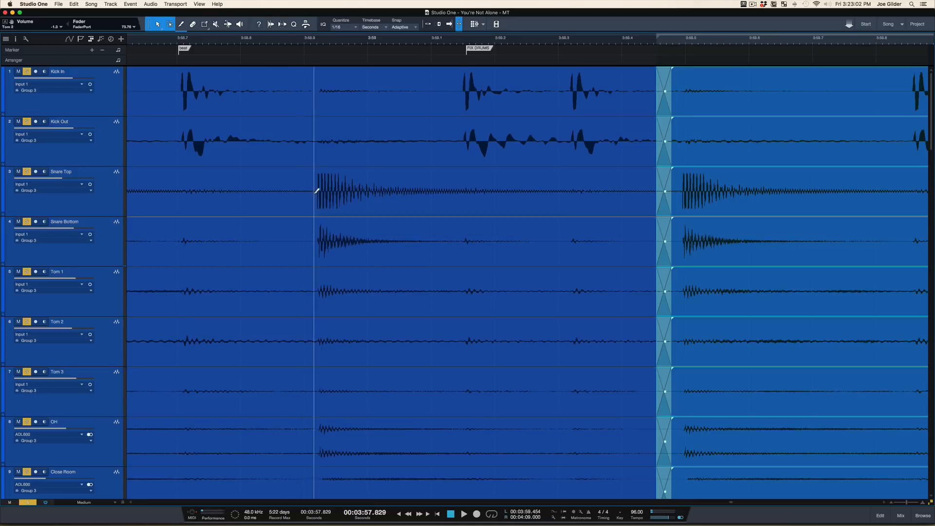
left_click(312, 193, "super")
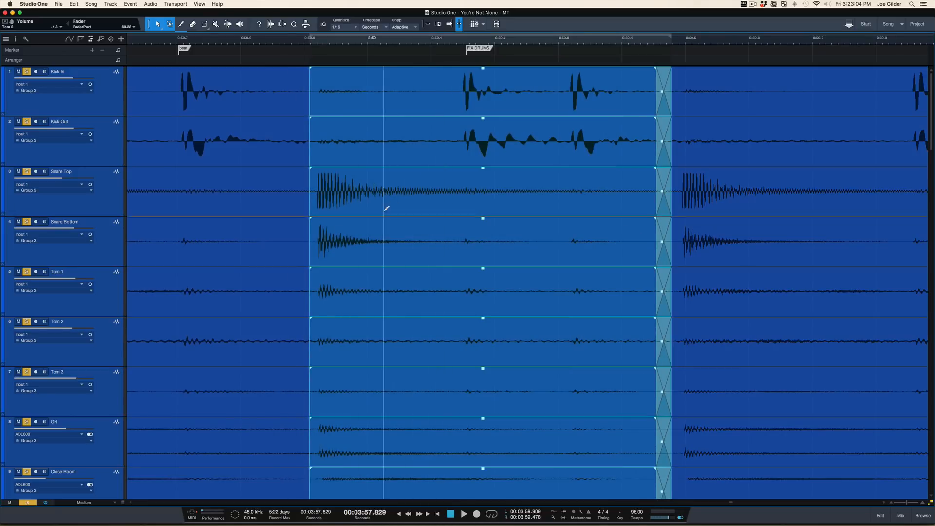
left_click_drag(383, 211, 379, 213)
Audition the slipped snare section by playing from around the Downbeat marker, and stop playback
left_click(140, 37)
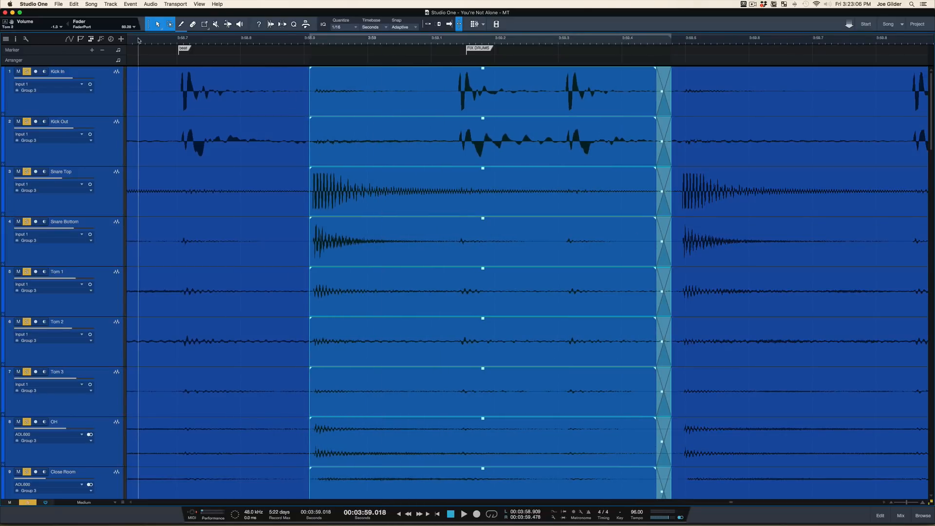
key("space")
left_click_drag(154, 38, 156, 17)
key("space")
scroll(180, 60, "left", 4)
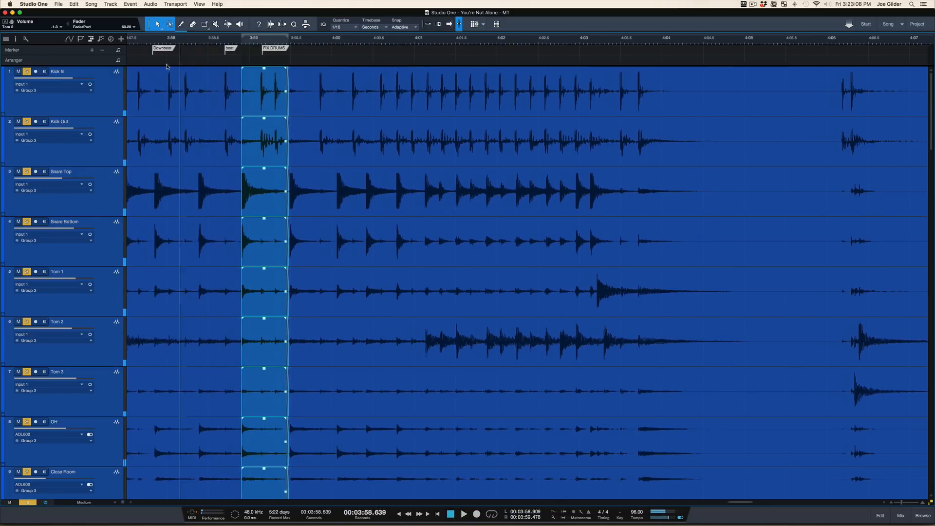
left_click(201, 43)
key("space")
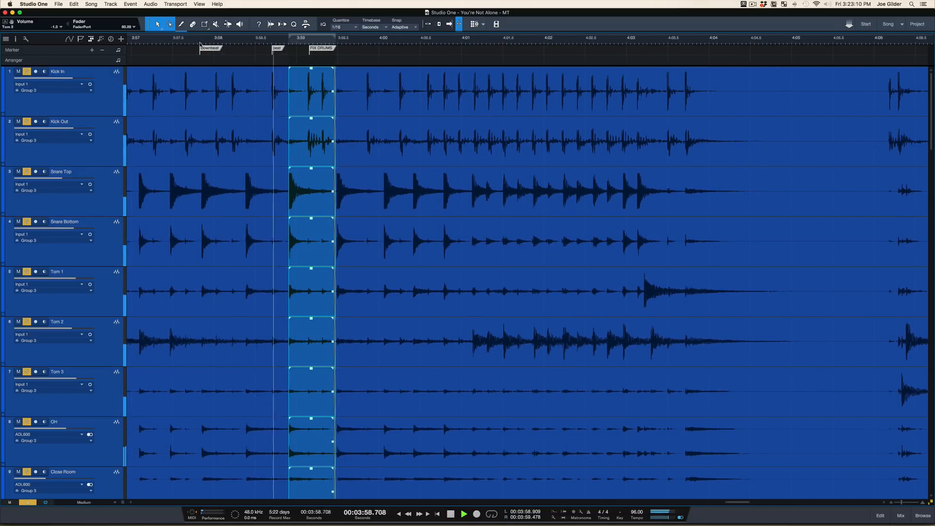
key("space")
Split the drums before the kick at 3:58.698, and slip the piece up to 3:58.909 about 0.01 s later
left_click_drag(278, 38, 276, 61)
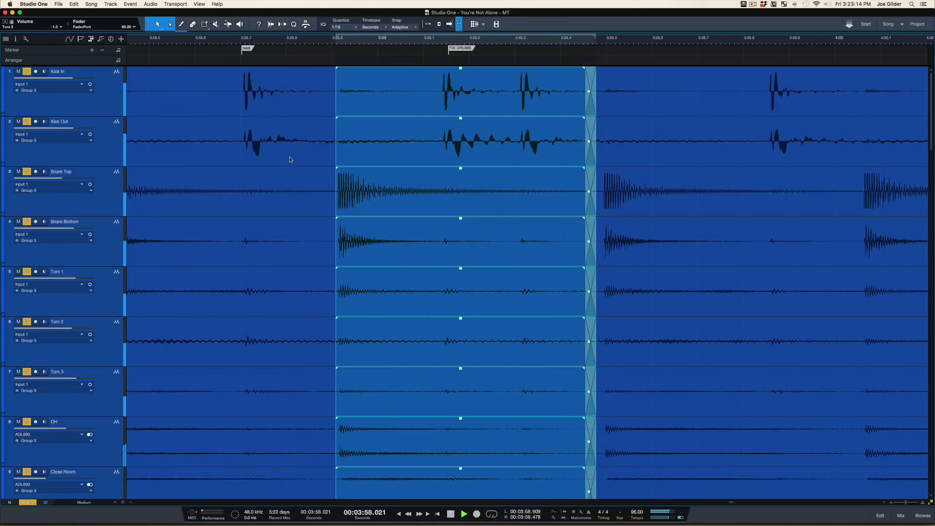
left_click(240, 107, "super")
left_click_drag(259, 112, 266, 112)
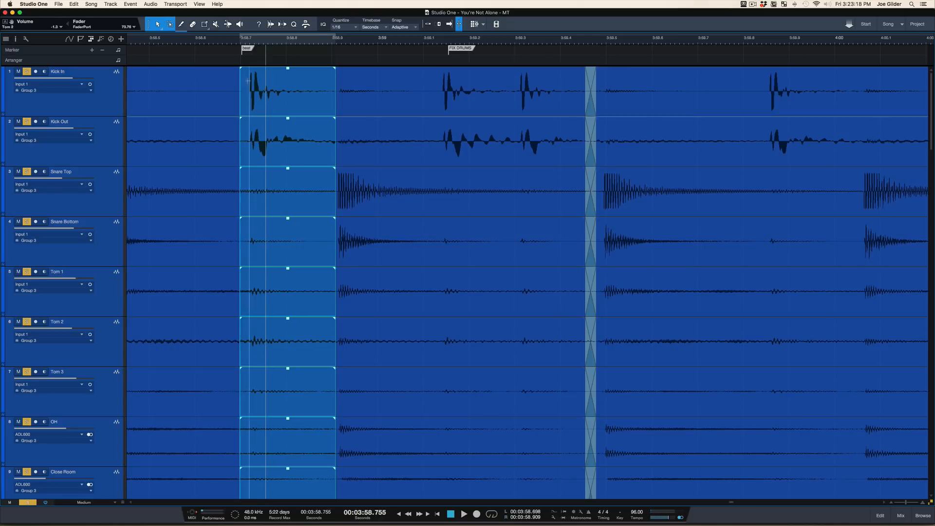
Audition the slipped kick piece repeatedly from around the Downbeat marker, and stop playback
left_click_drag(213, 44, 137, 45)
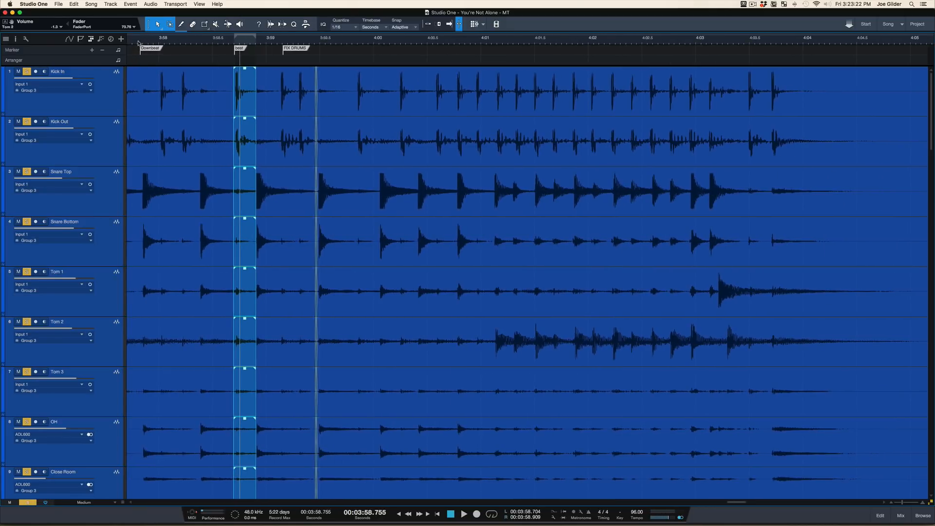
double_click(138, 43)
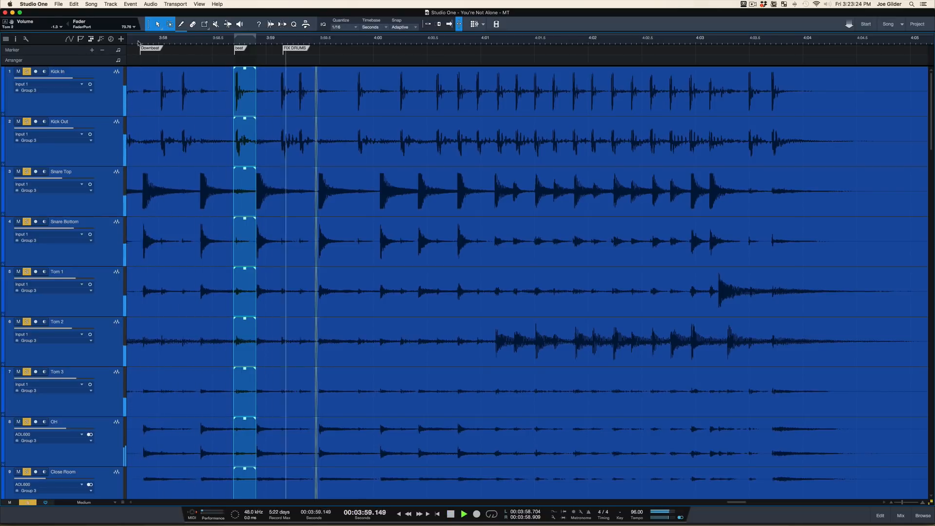
key("space")
key("space")
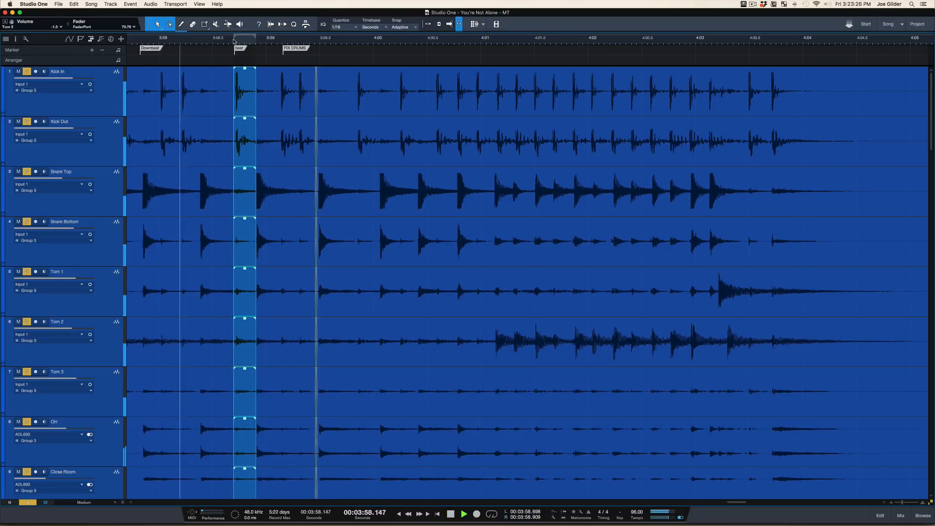
key("space")
left_click_drag(237, 42, 241, 109)
key("space")
left_click_drag(217, 42, 216, 7)
key("space")
left_click(159, 41)
key("space")
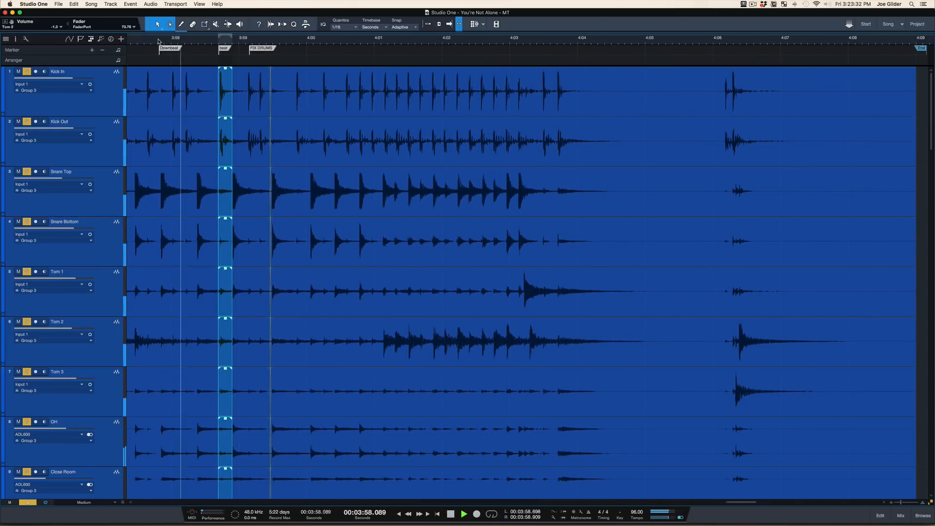
key("space")
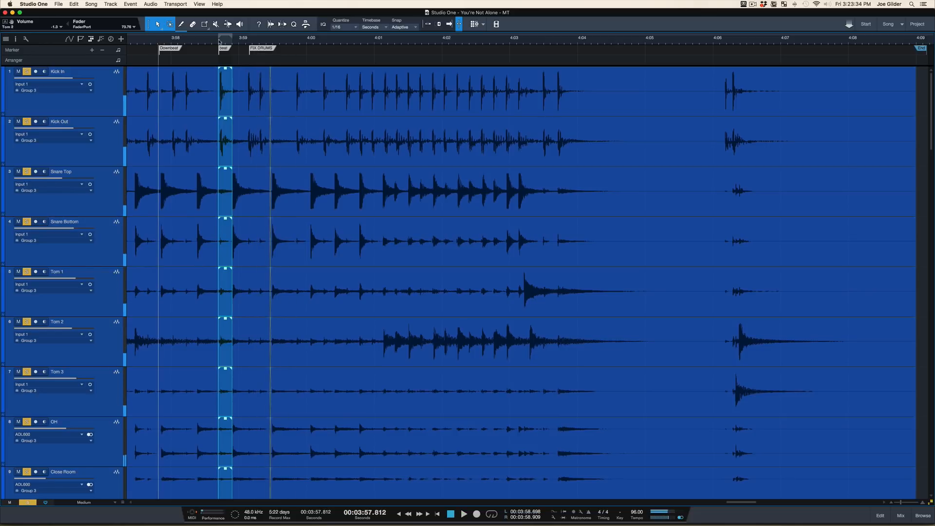
Select the drum section from 3:58.909 to 3:59.478, play the drums from 3:56.372, and stop playback
scroll(227, 51, "up", 3)
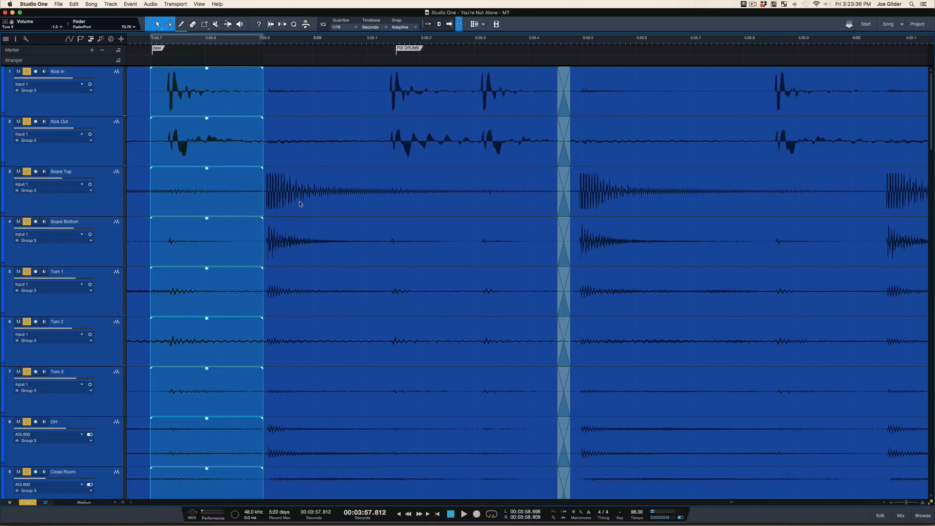
left_click(301, 205)
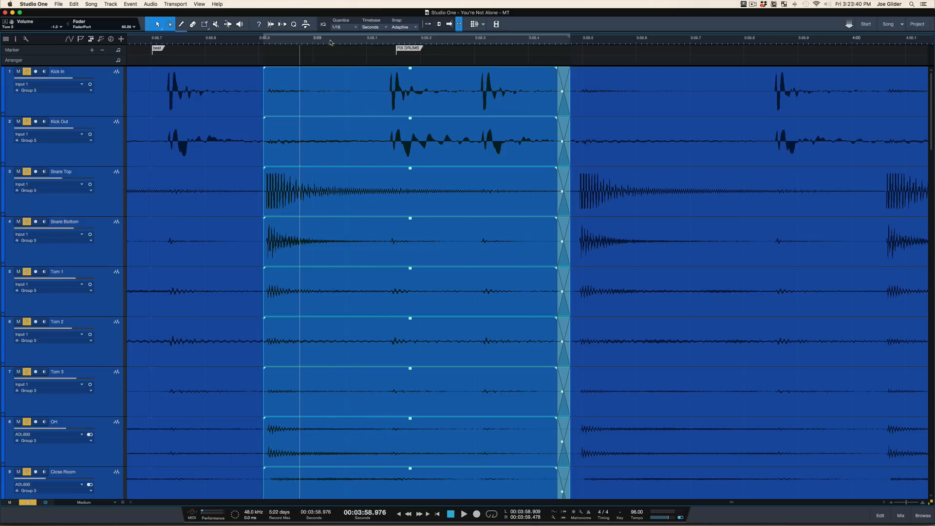
scroll(330, 43, "down", 5)
left_click(220, 44)
key("space")
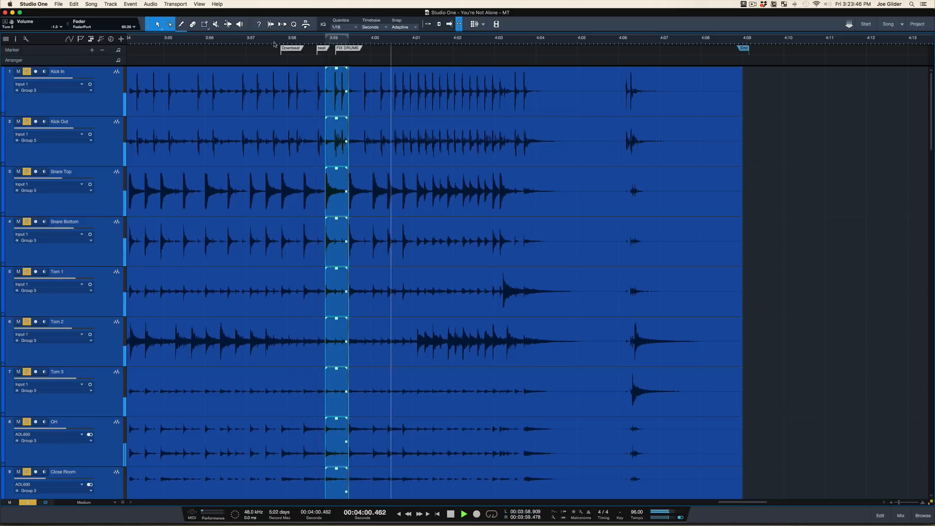
key("space")
Split the grouped drums before the kick at 3:59.126, and slip the piece up to 3:59.478 about 0.01 s earlier
key("z")
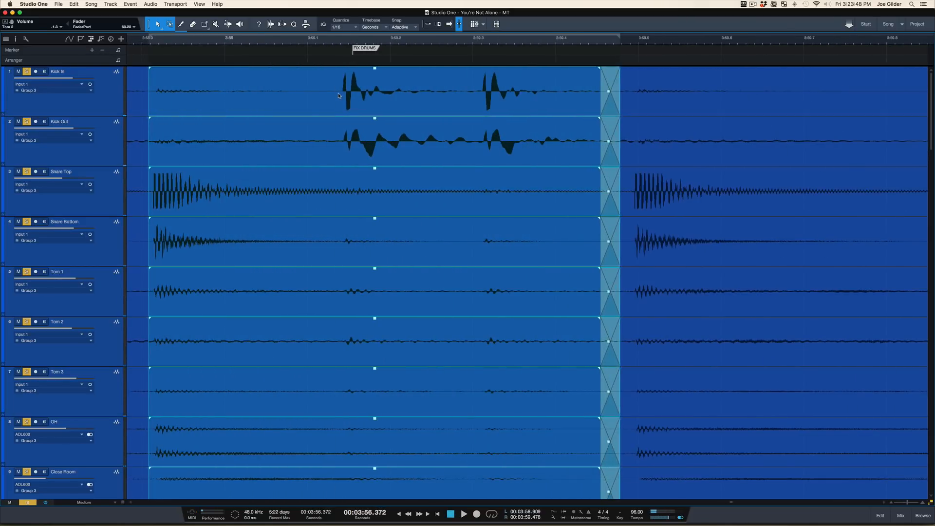
left_click_drag(386, 110, 377, 110)
left_click_drag(334, 42, 334, 25)
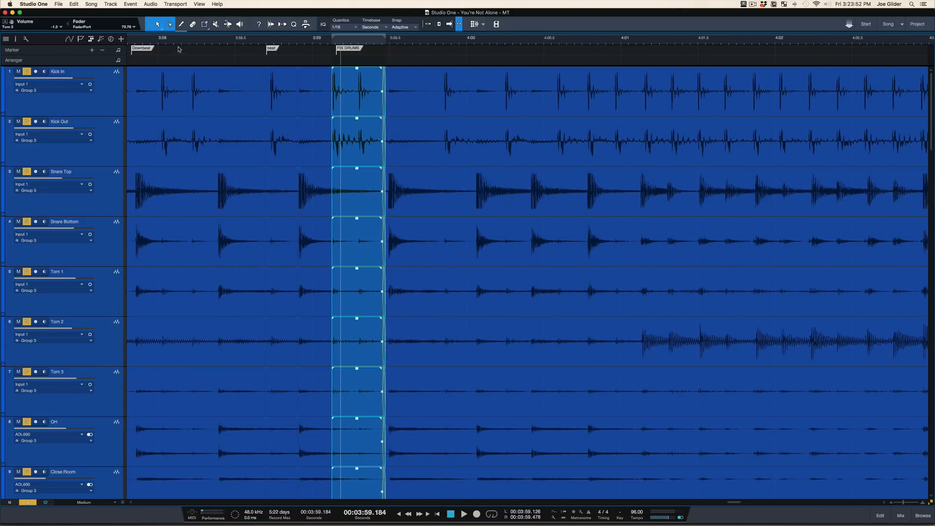
Audition the new kick split by playing from 3:57.807, just before the Downbeat marker, and stop playback
left_click(128, 42)
key("space")
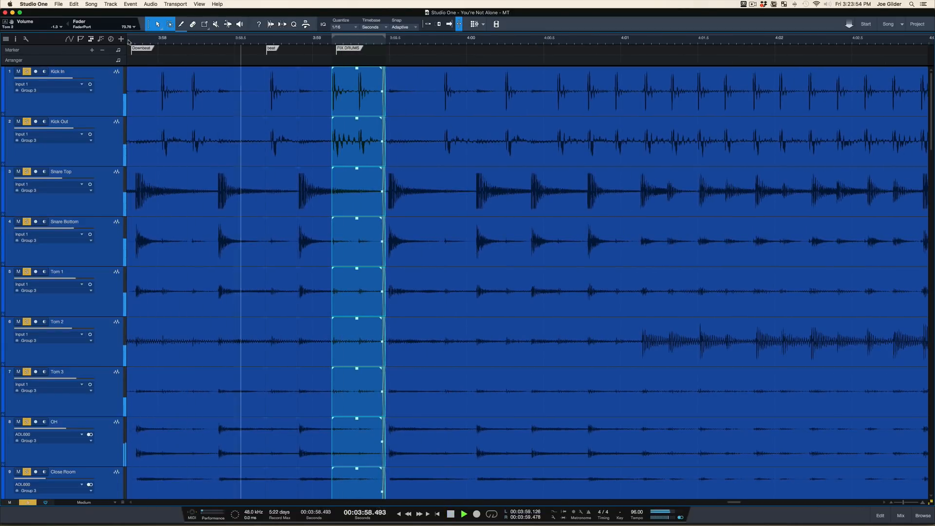
key("space")
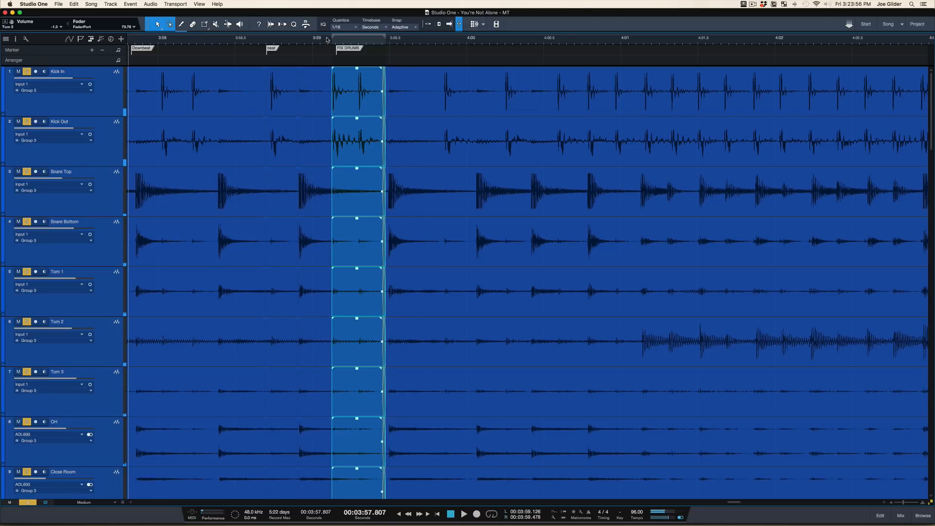
Slip the FIX DRUMS kick piece about another 0.01 s earlier with its start at 3:59.118, and audition it from 3:57.786
left_click_drag(327, 40, 381, 113)
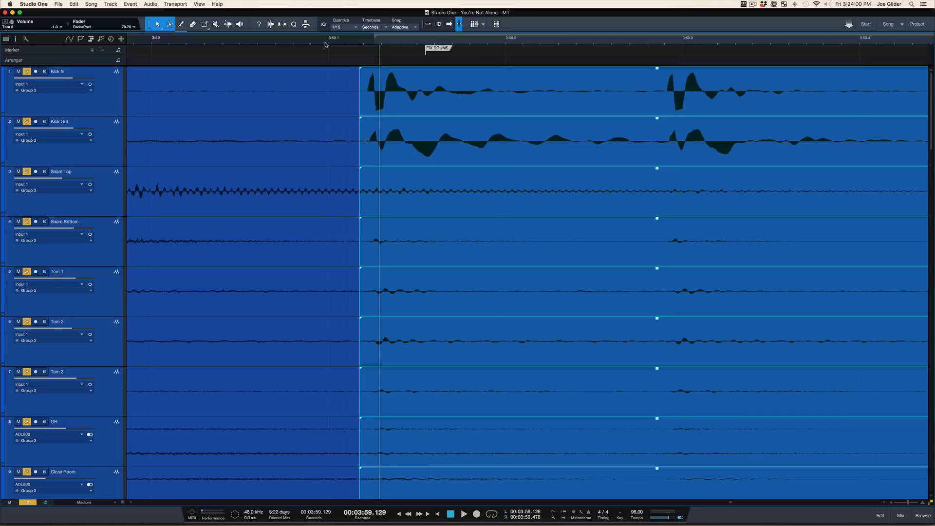
left_click_drag(326, 44, 323, 4)
left_click(211, 42)
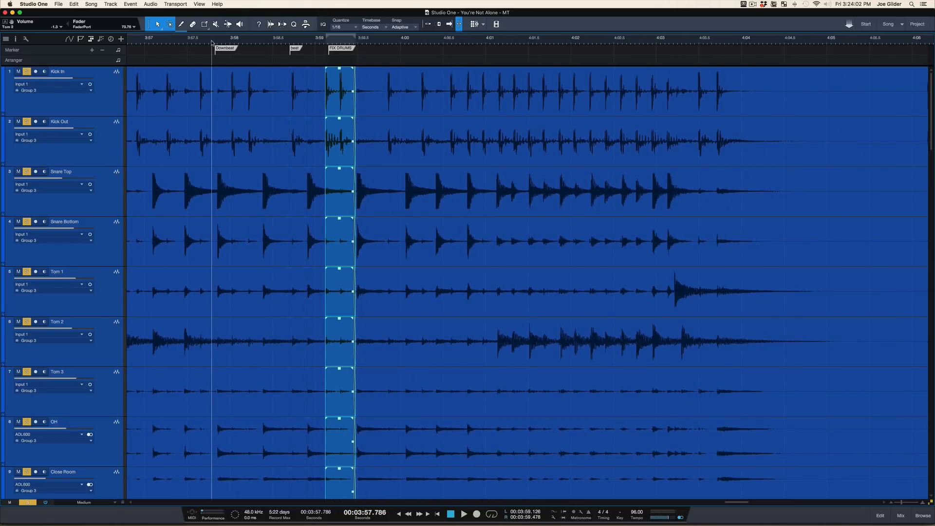
key("space")
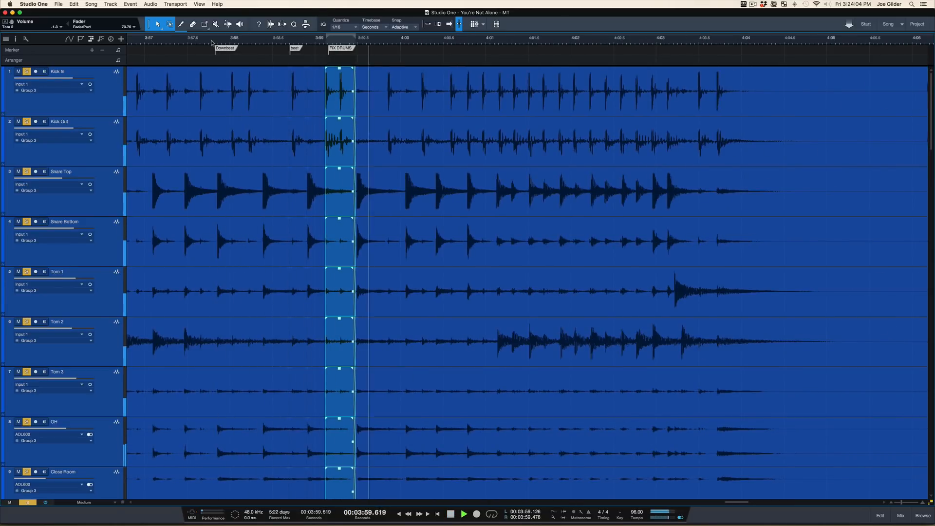
key("space")
Crossfade the kick piece's start, and move the crossfade at its end about 0.02 s earlier, ending the piece at 3:59.459
left_click_drag(356, 42, 350, 82)
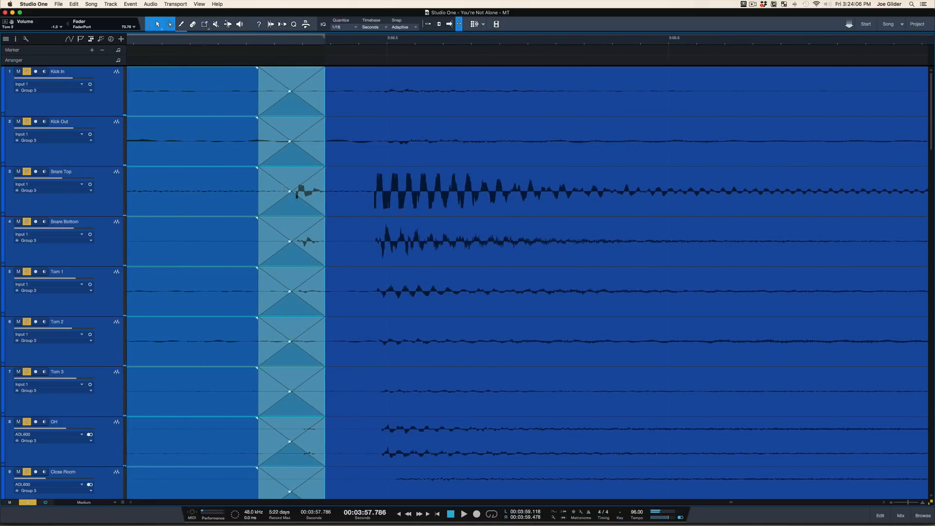
left_click_drag(285, 208, 231, 210)
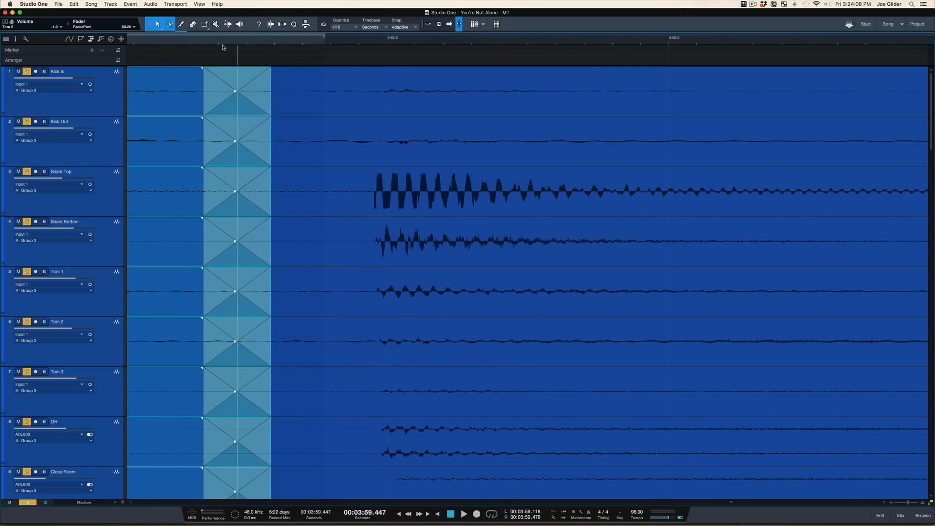
left_click_drag(223, 31, 223, 5)
scroll(285, 102, "left", 3)
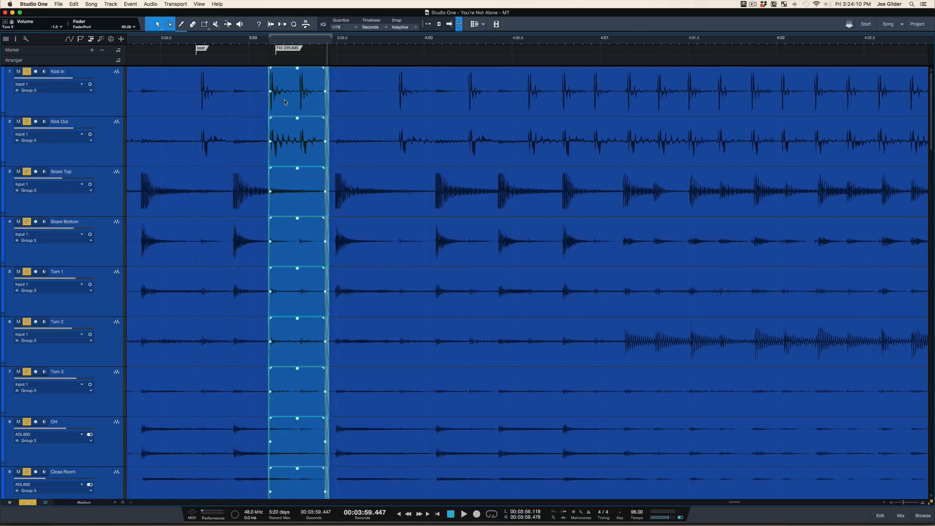
Shift the crossfade before the FIX DRUMS kick slightly earlier, starting the piece at 3:59.110
left_click_drag(266, 43, 259, 75)
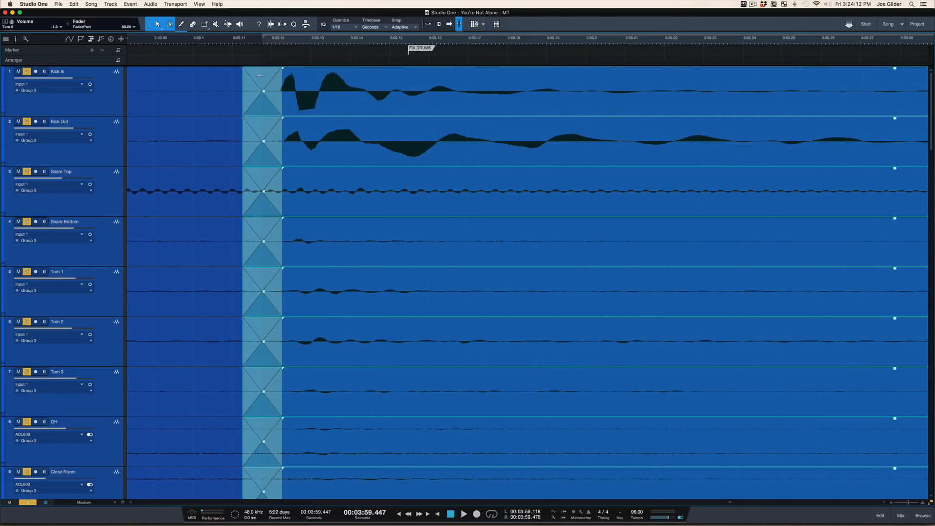
left_click_drag(260, 108, 249, 104)
left_click_drag(249, 43, 248, 2)
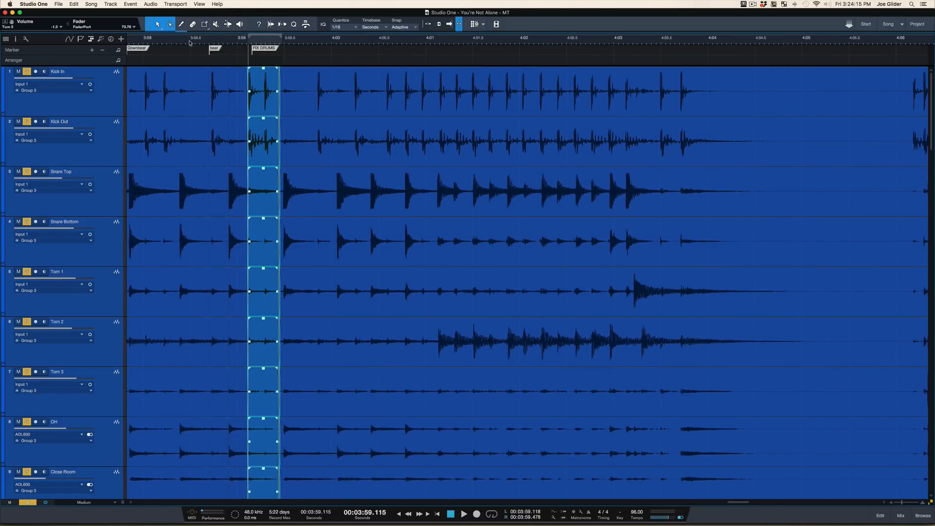
Audition the crossfaded drum edits twice from 3:57.781, and stop playback
scroll(135, 43, "left", 1)
left_click(143, 43)
key("space")
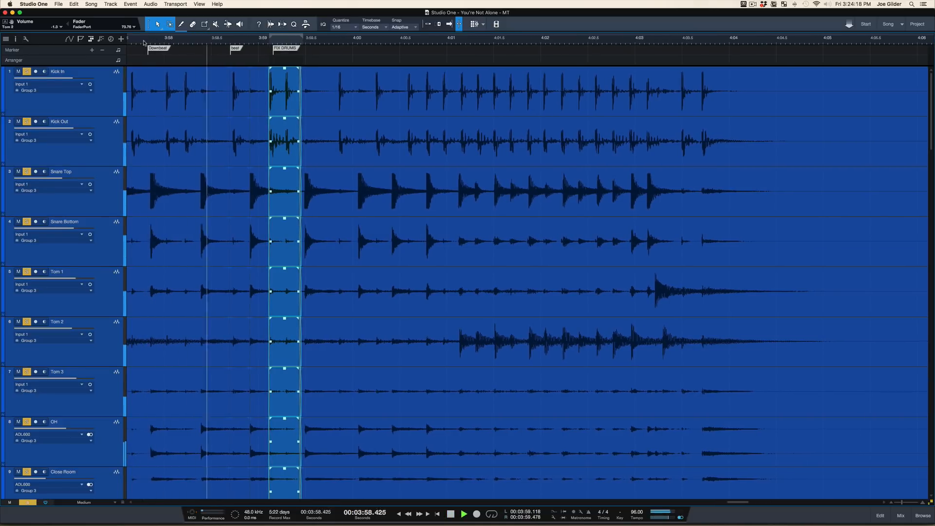
key("space")
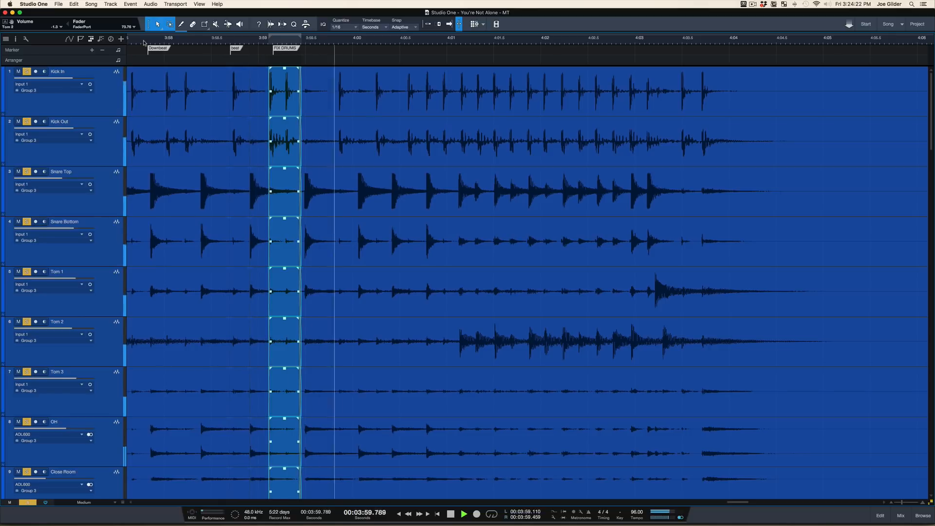
key("space")
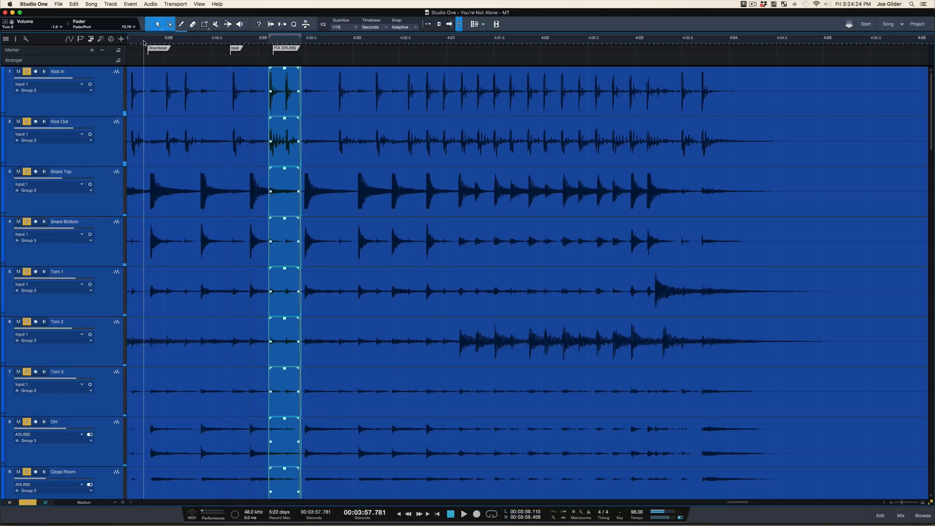
Show the track inspector and duplicate the current layer of the grouped drum tracks
mouse_move(148, 42)
left_mouse_down()
mouse_move(147, 29)
mouse_move(144, 49)
left_mouse_up()
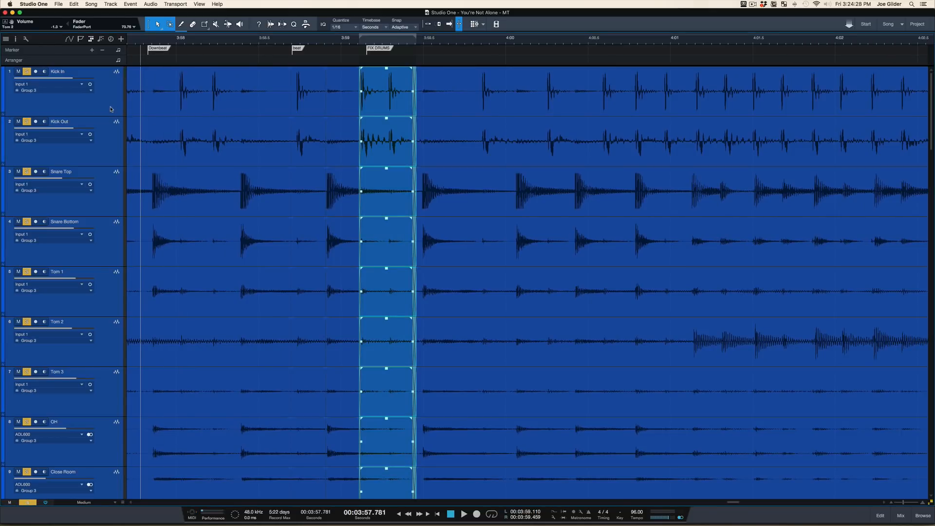
scroll(148, 373, "down", 2)
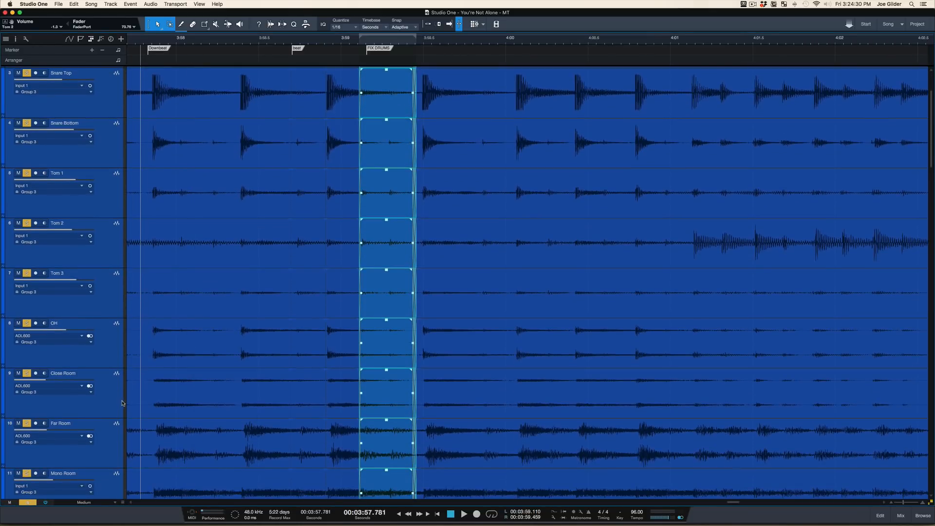
key("F4")
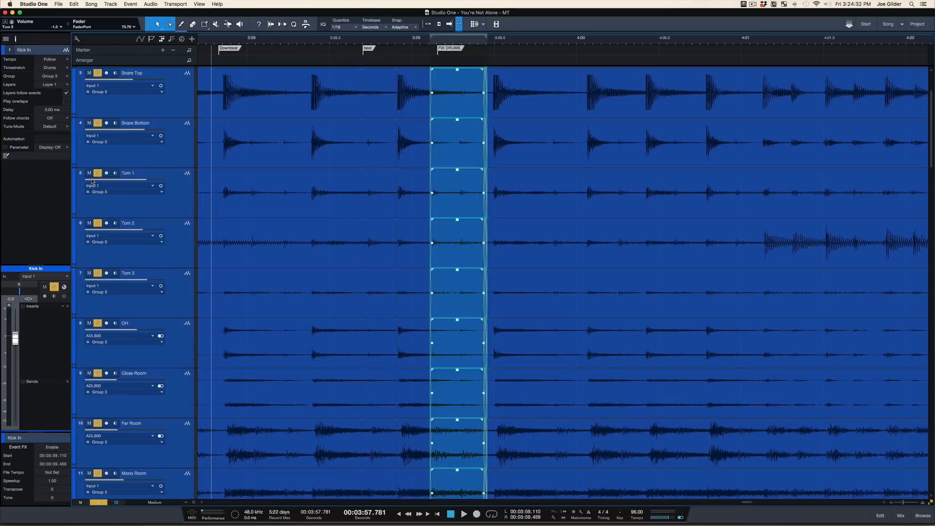
left_click(58, 84)
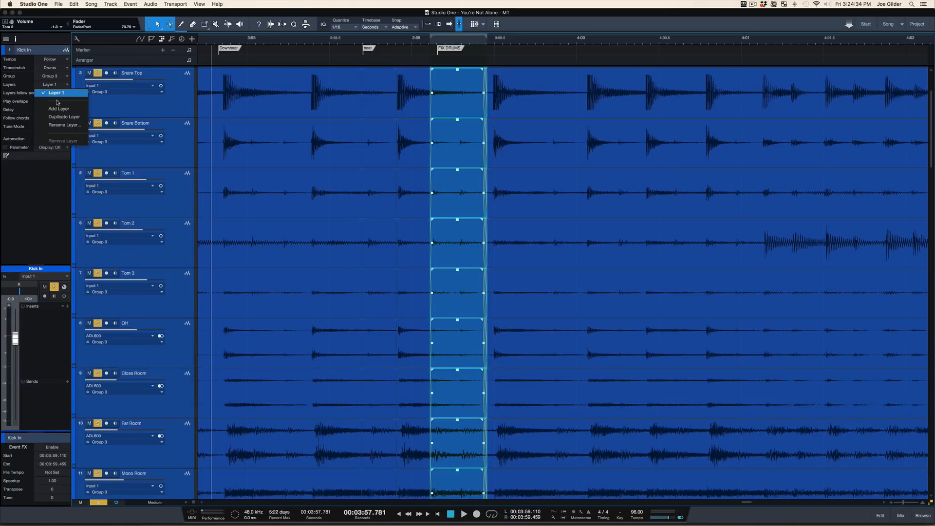
left_click(54, 117)
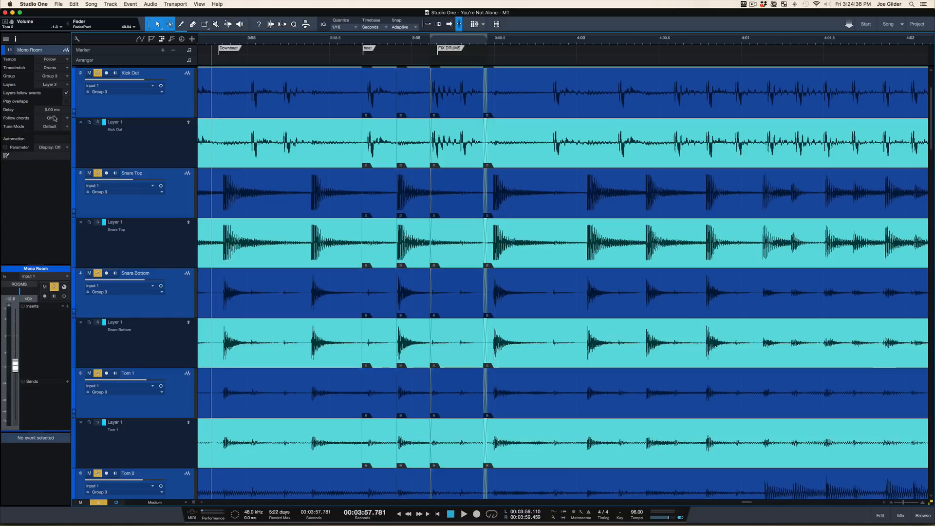
Collapse the expanded layer lanes on all grouped drum tracks
left_click(136, 3)
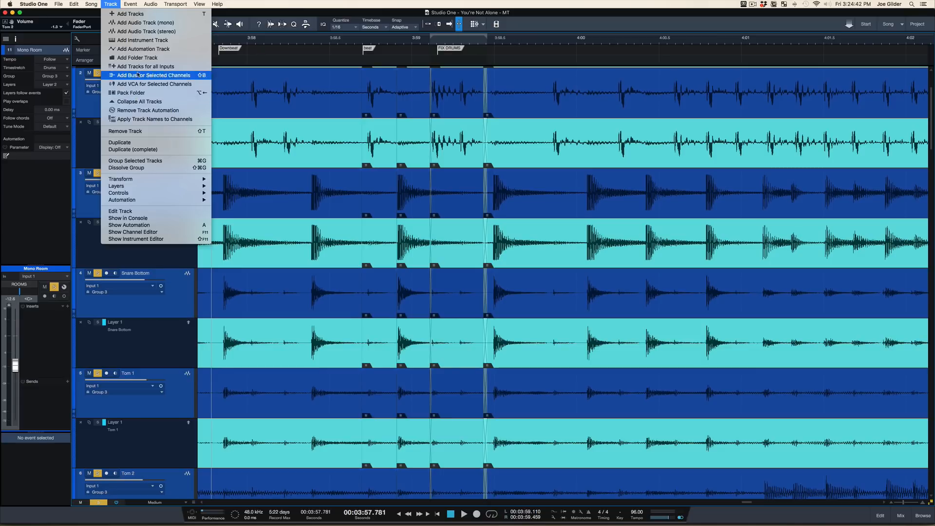
left_click(131, 103)
left_click(173, 96)
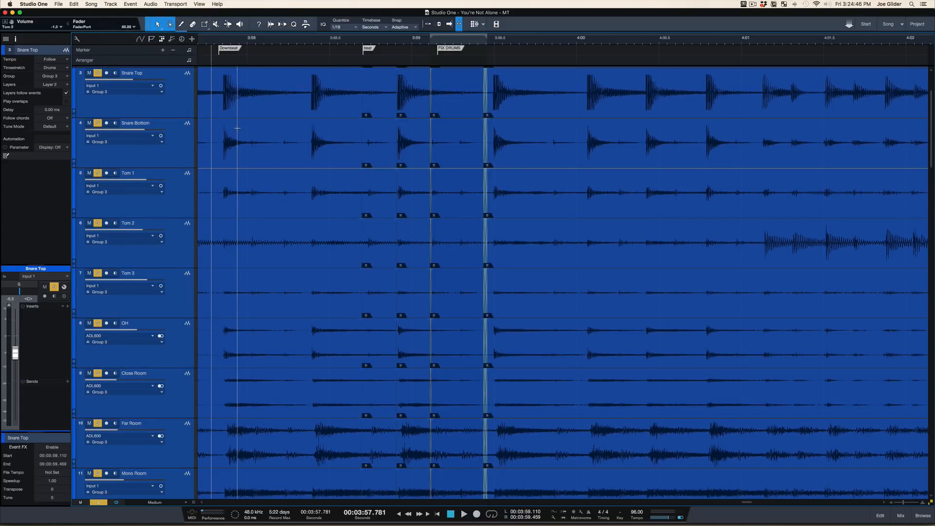
scroll(450, 92, "up", 2)
In Layer 2, delete all drum pieces after 3:58.698, and extend the remaining original drum recording to about 4:01.345
left_click(443, 110)
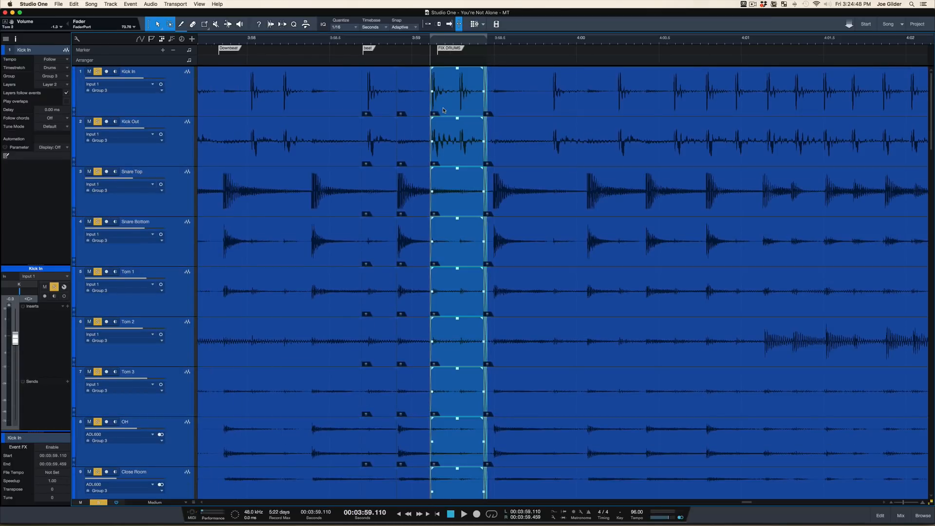
left_click(405, 113)
left_click(389, 112)
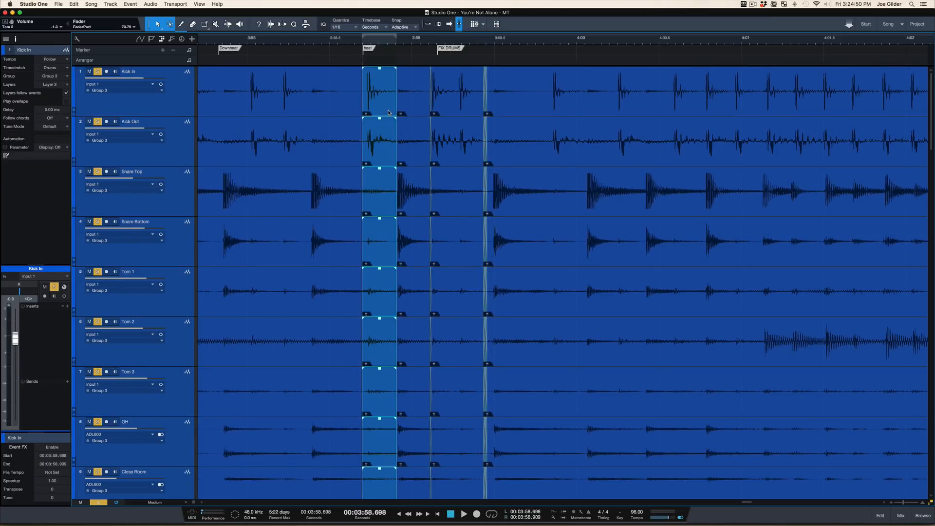
key("Delete")
key("Delete")
key("Delete")
key("Delete")
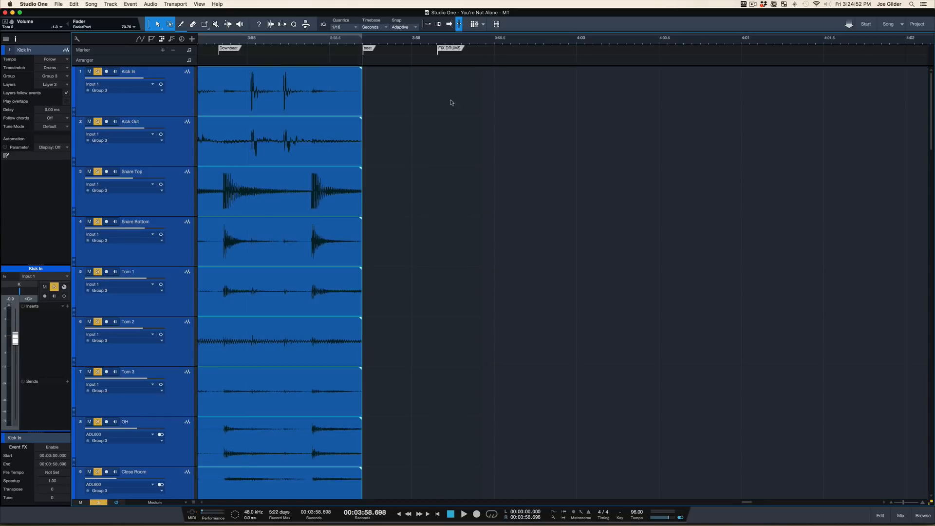
left_click_drag(361, 104, 797, 103)
Rename Layer 2 of the grouped drum tracks as ORIGINAL
left_click(59, 86)
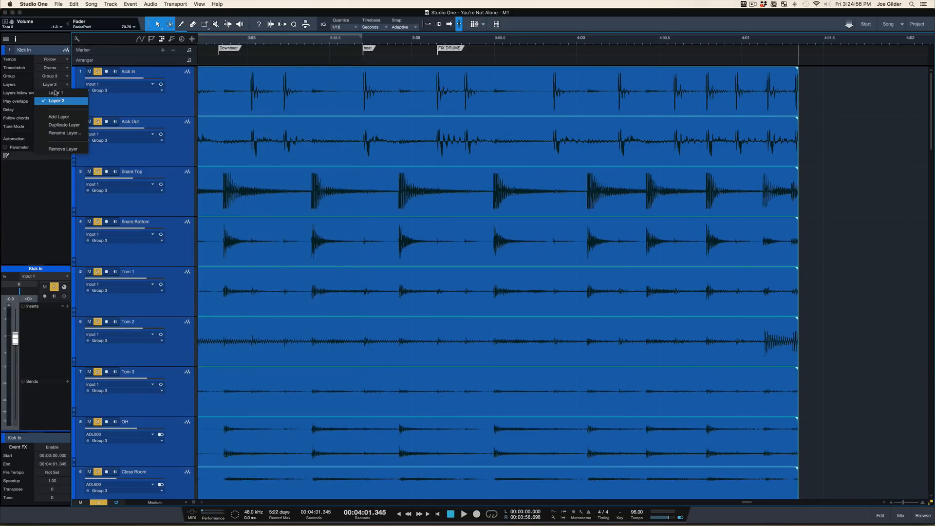
left_click(60, 132)
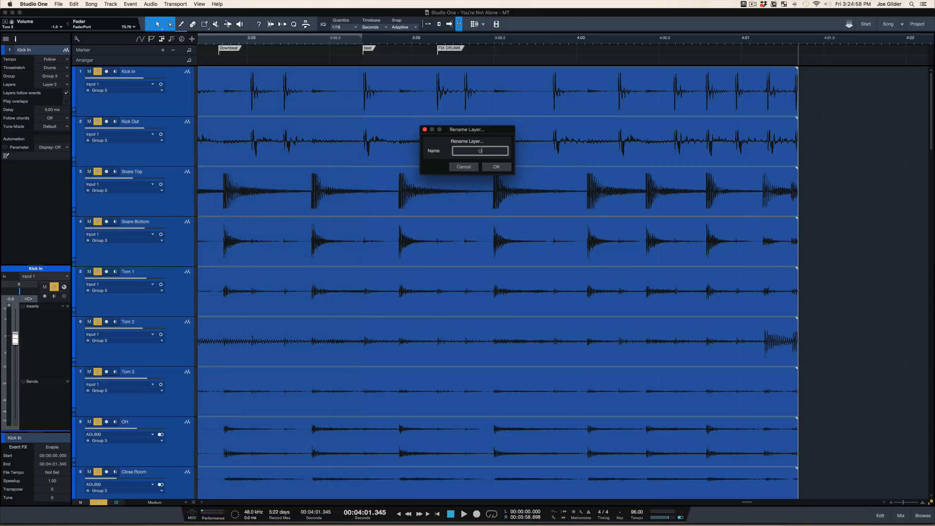
key("Return")
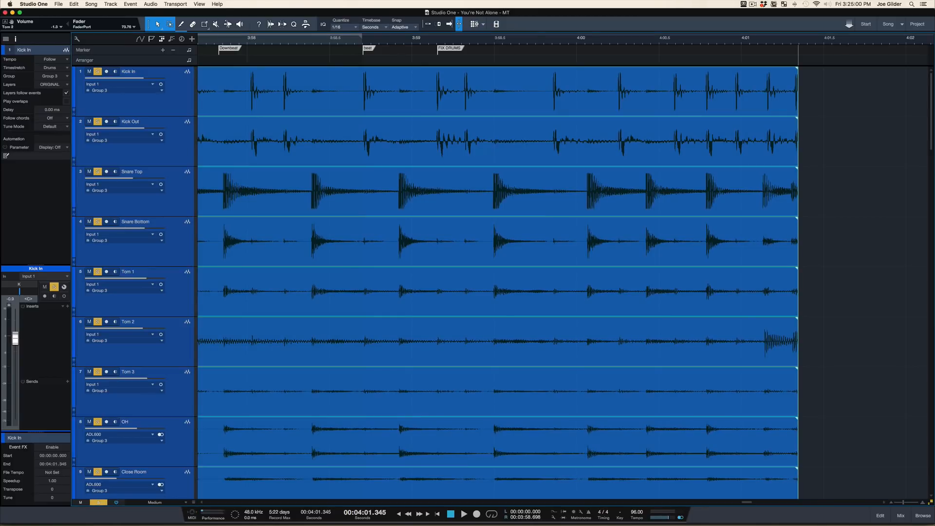
Switch the grouped drum tracks to Layer 1, the edited version, and rename that layer as FIXED
left_click(51, 86)
left_click(51, 93)
left_click(58, 85)
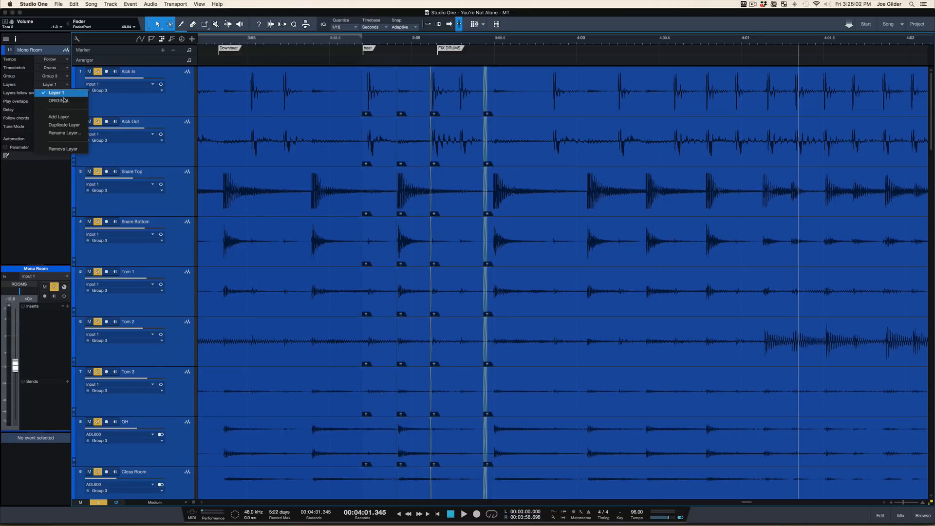
left_click(65, 133)
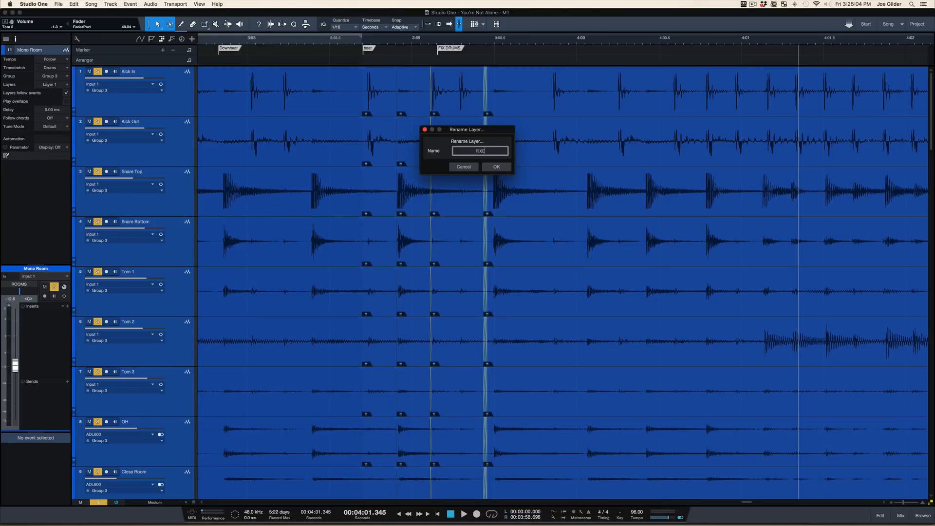
key("Return")
Show the ORIGINAL layer on the grouped drum tracks, and return to the FIXED layer
left_click(57, 85)
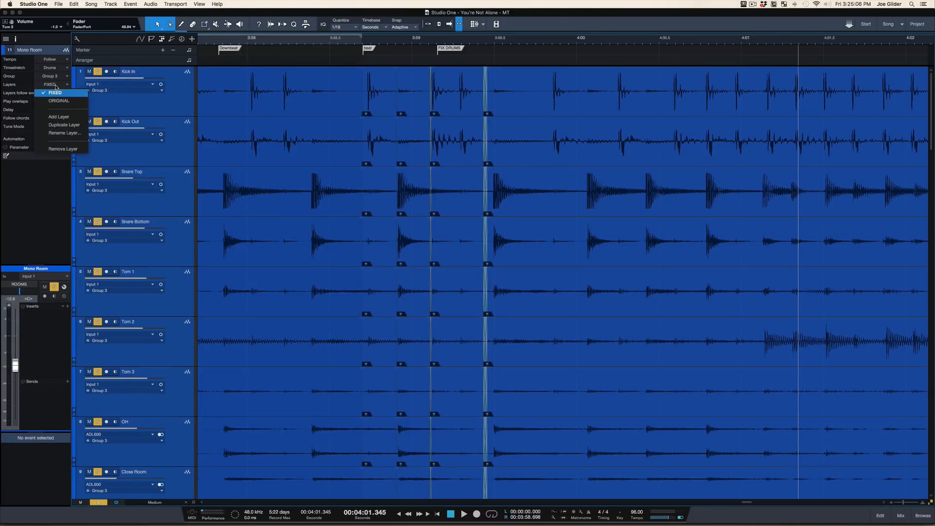
left_click(54, 100)
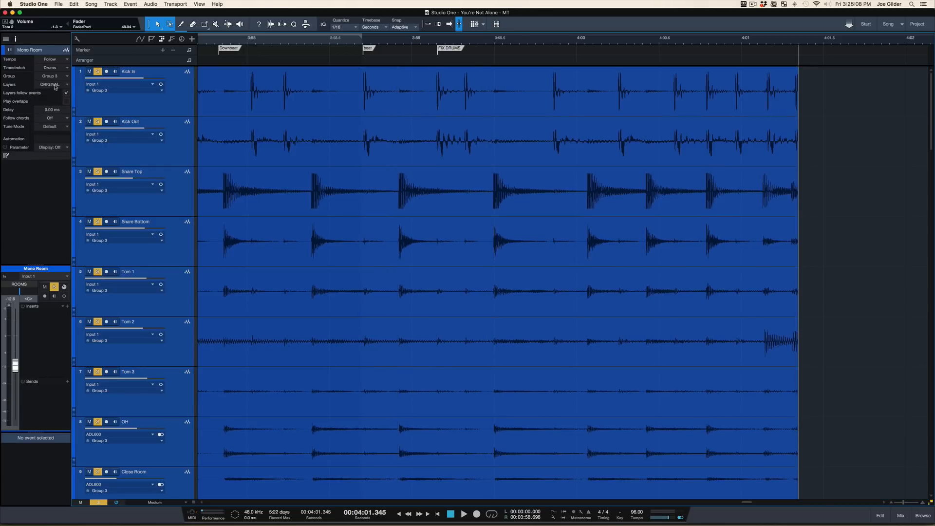
left_click(56, 86)
left_click(54, 93)
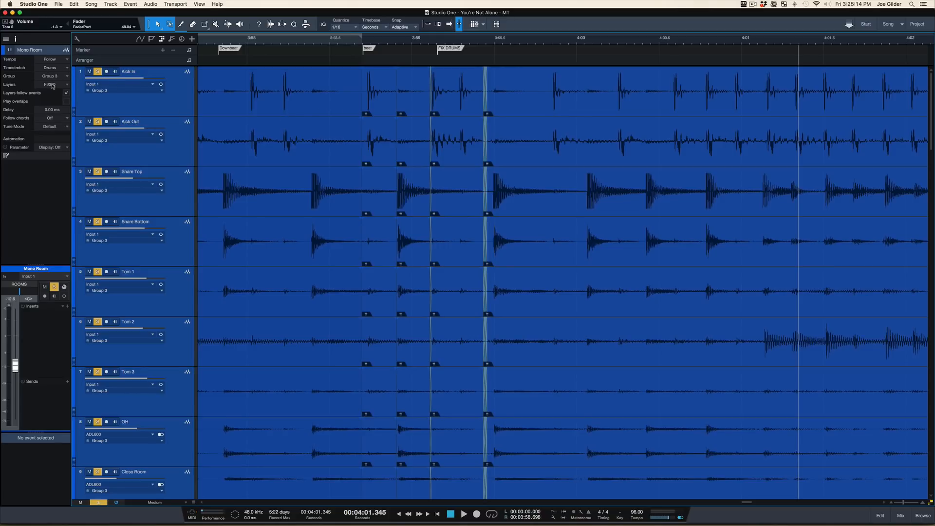
Compare the enlarged kick waveforms around the FIX DRUMS marker by alternating between the FIXED and ORIGINAL layers, ending on ORIGINAL
key("shift+e")
key("shift+e")
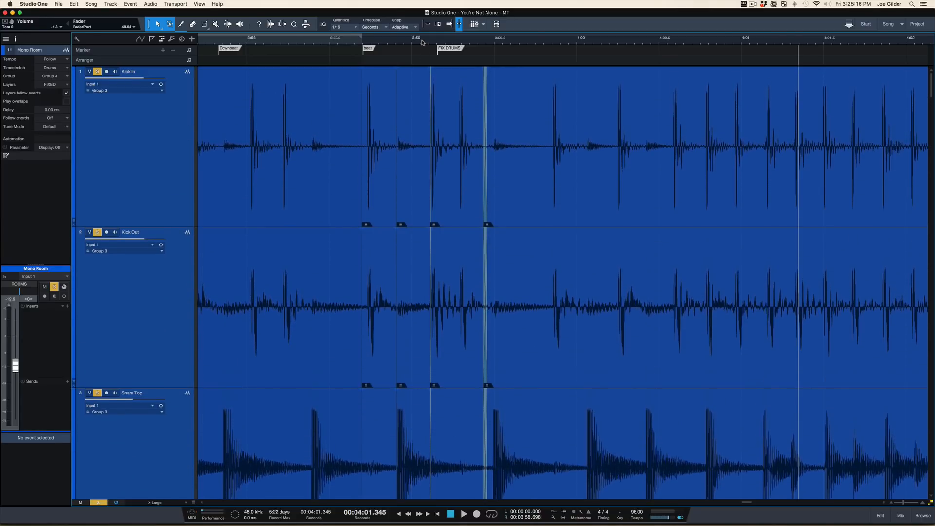
left_click_drag(422, 41, 398, 33)
scroll(388, 124, "left", 4)
scroll(389, 125, "left", 5)
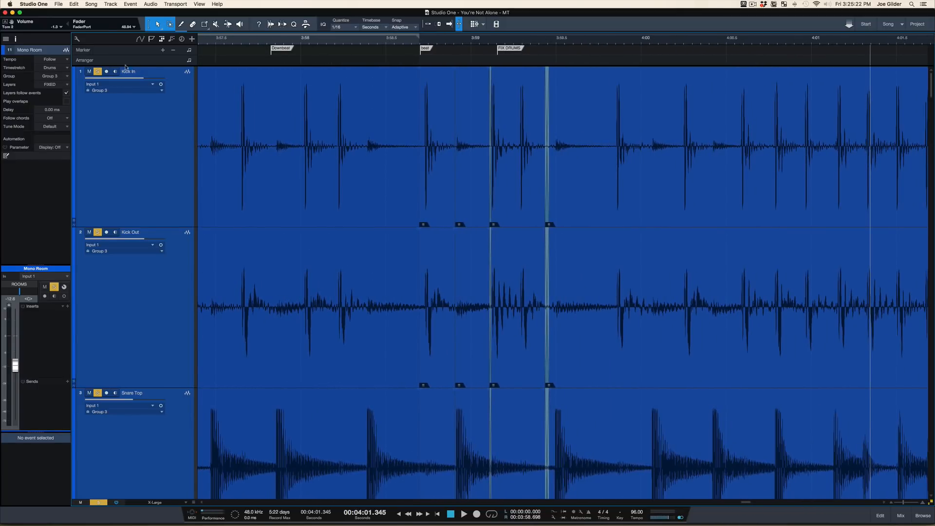
left_click(50, 86)
left_click(52, 100)
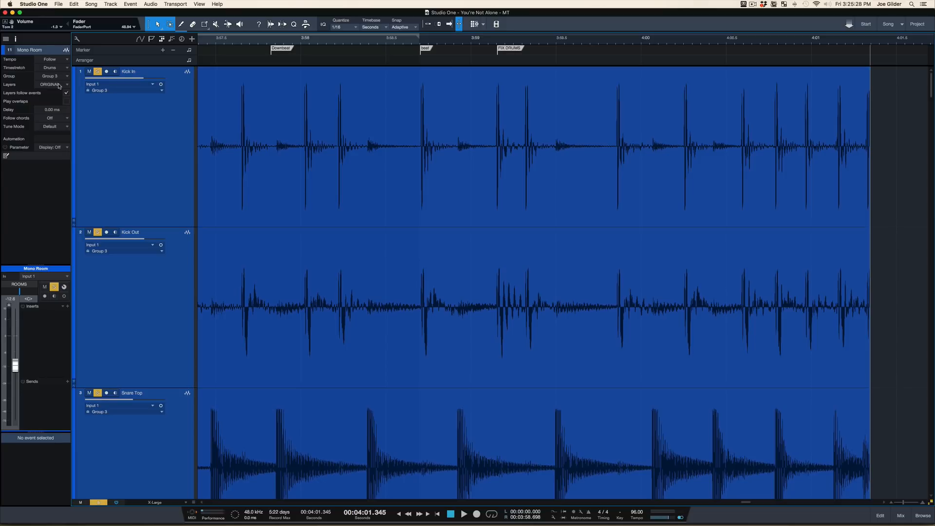
left_click(59, 86)
left_click(57, 92)
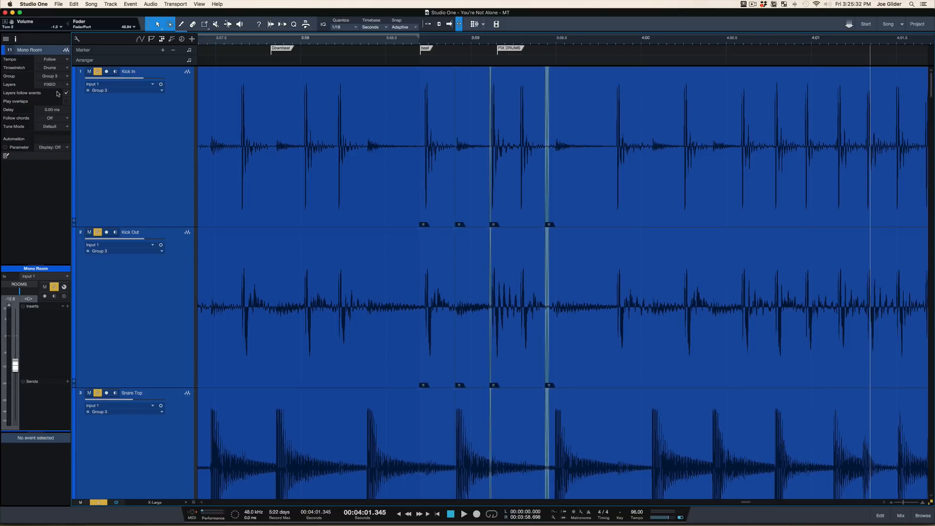
left_click(57, 86)
left_click(57, 102)
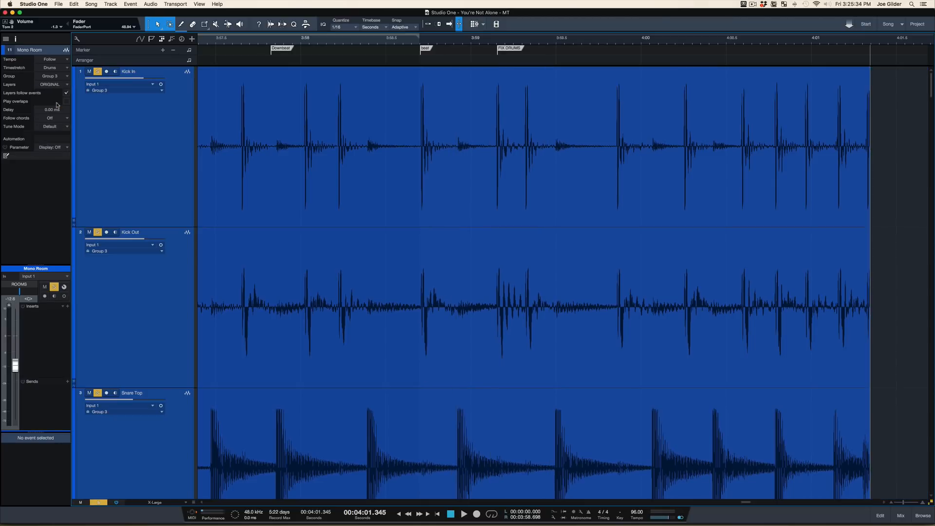
Audition the drums from 3:57.824 at the Downbeat marker, alternating between the ORIGINAL and FIXED layers
left_click(271, 45)
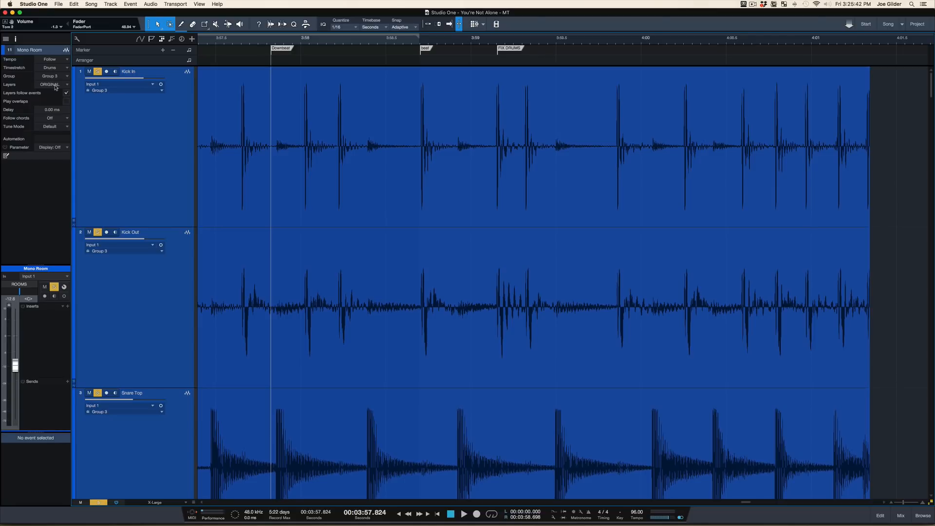
key("space")
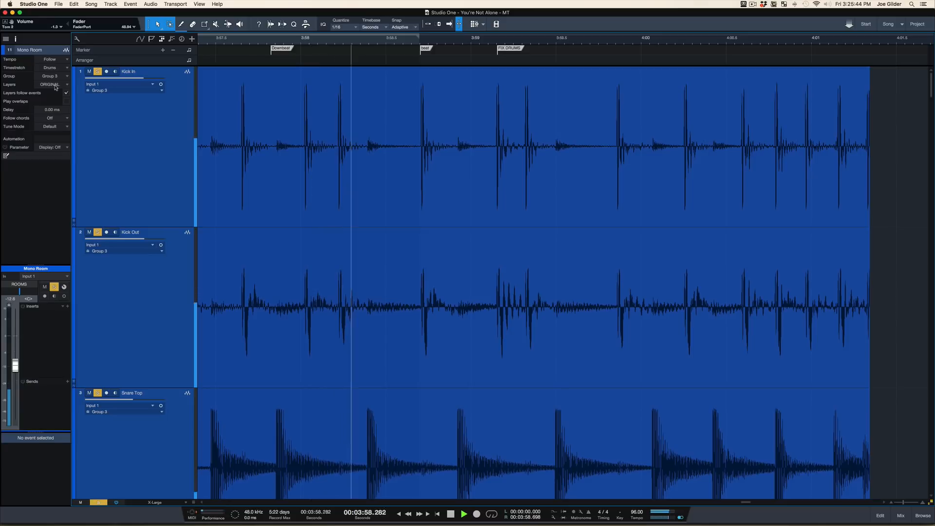
left_click(55, 85)
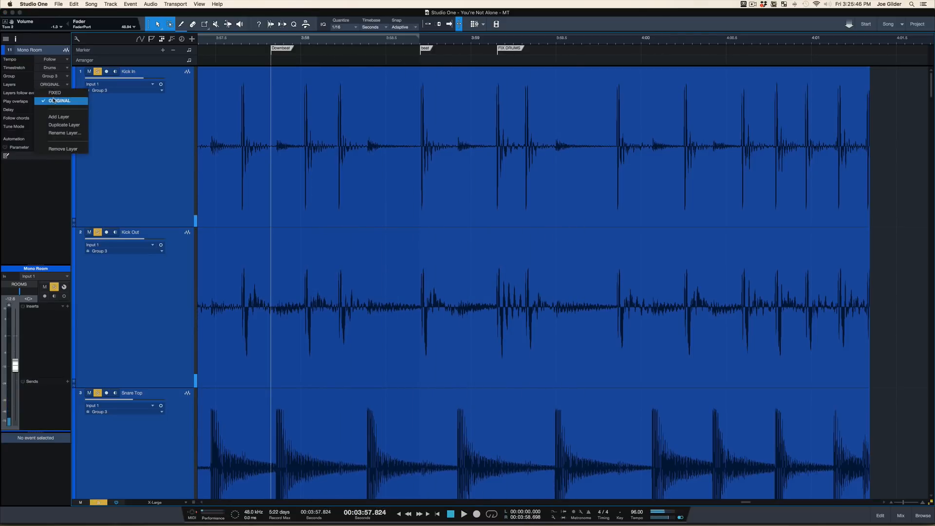
left_click(60, 99)
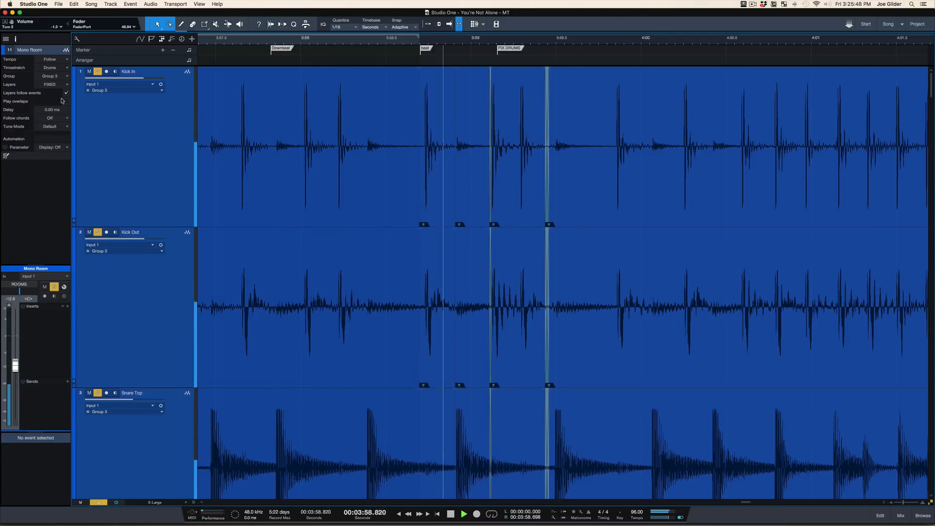
left_click(56, 85)
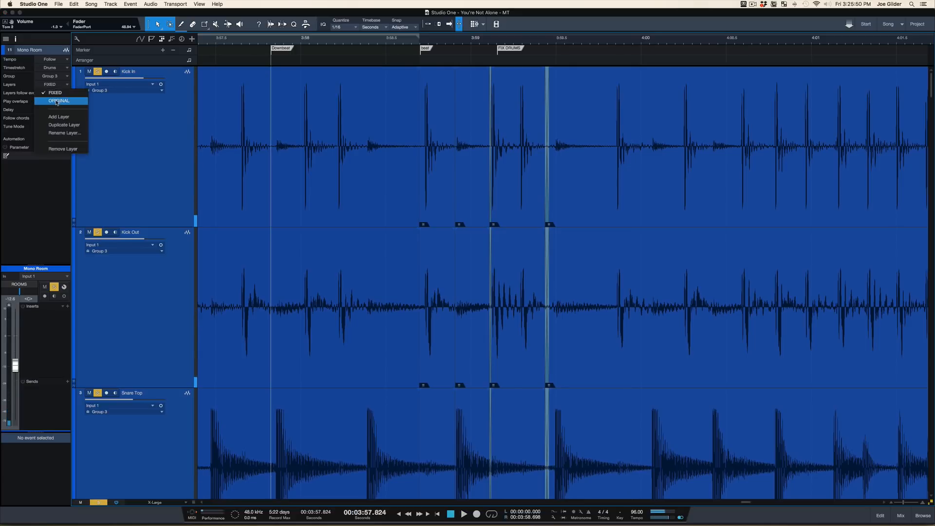
left_click(58, 88)
Switch the drums back to the FIXED layer, audition it from 3:57.824, and turn off solo on the drum tracks
left_click(57, 88)
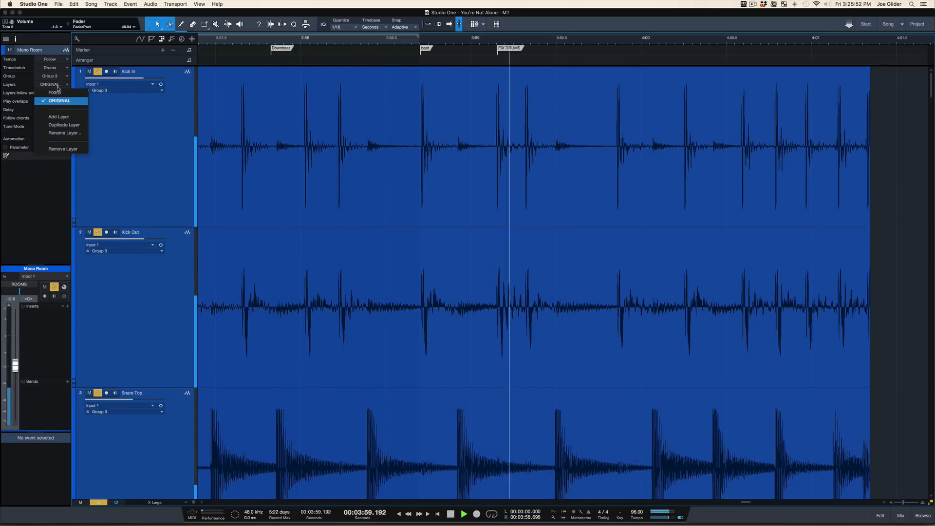
left_click(55, 93)
key("space")
key("space")
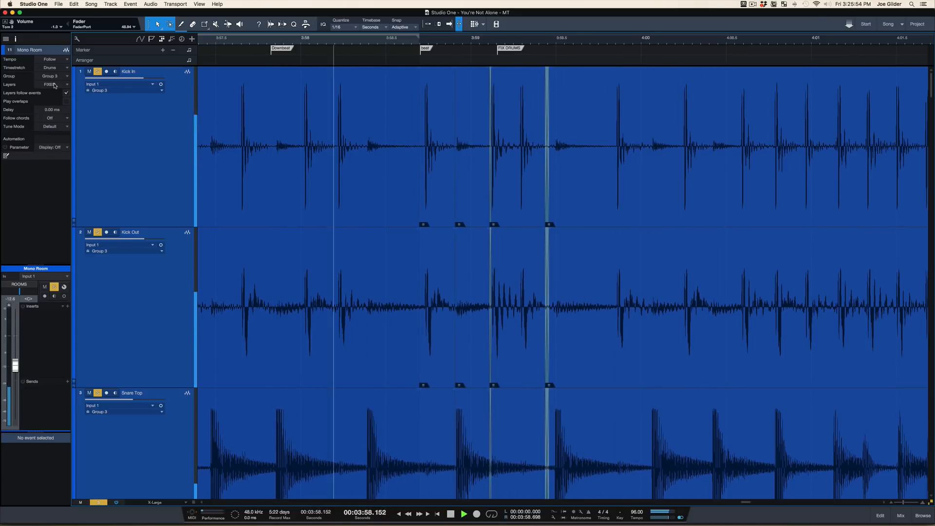
key("space")
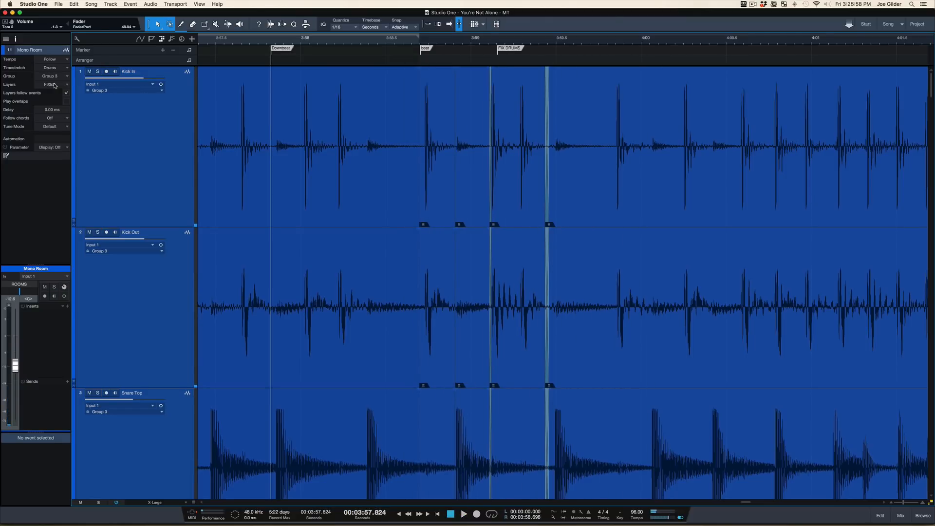
Audition the FIXED drum layer with the full mix from 3:57.811, and stop playback
scroll(321, 144, "down", 10)
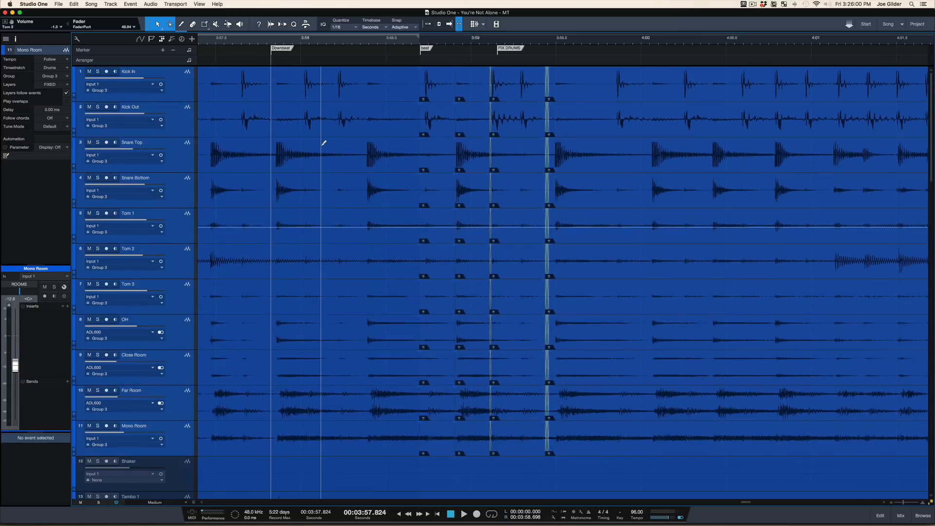
left_click_drag(278, 41, 276, 23)
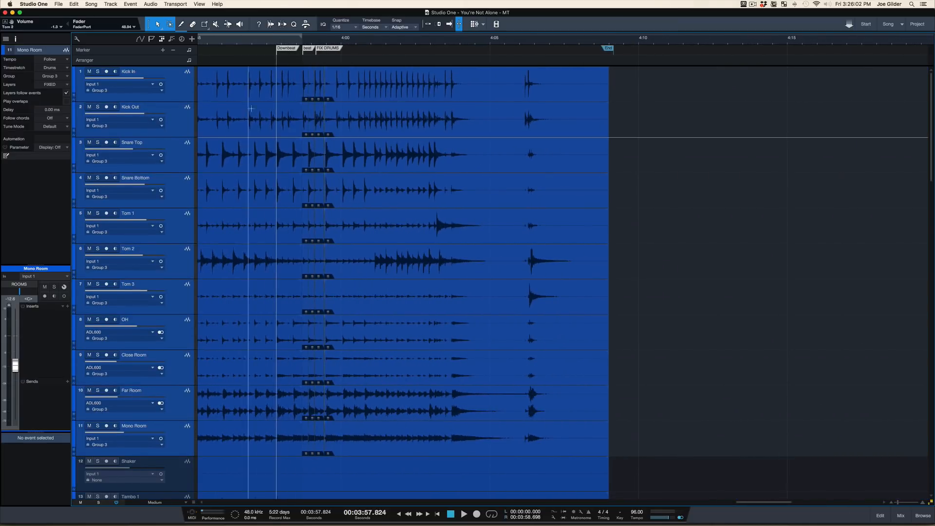
key("space")
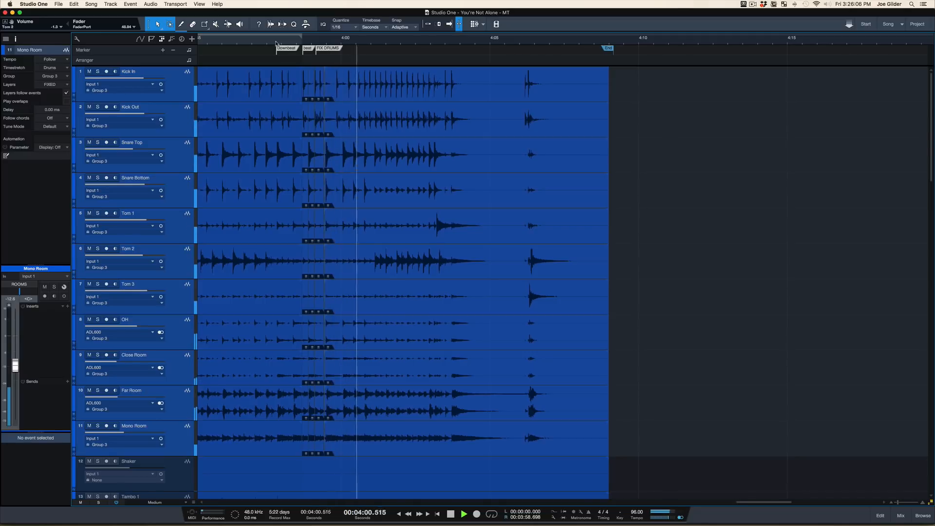
key("space")
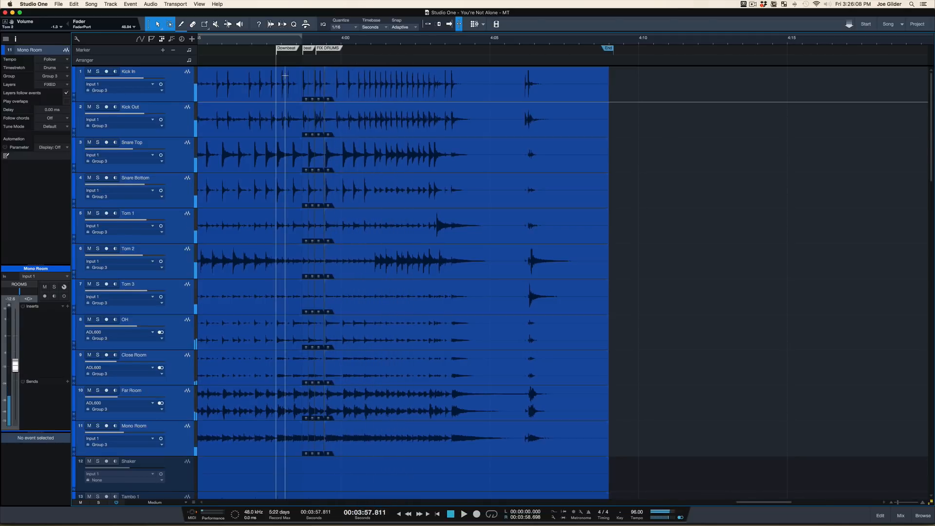
Switch the drums to the ORIGINAL layer and audition it with the full mix from 3:57.811
scroll(265, 94, "left", 3)
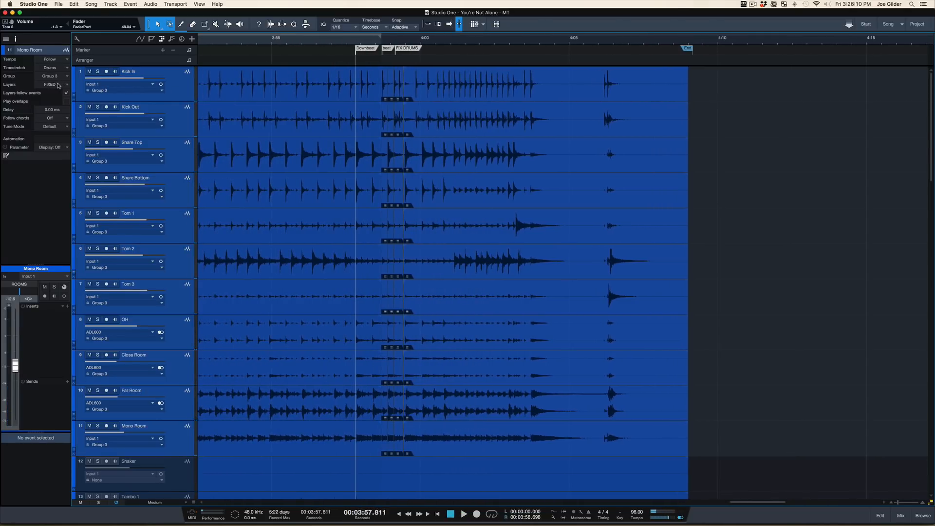
left_click(58, 85)
left_click(57, 100)
key("space")
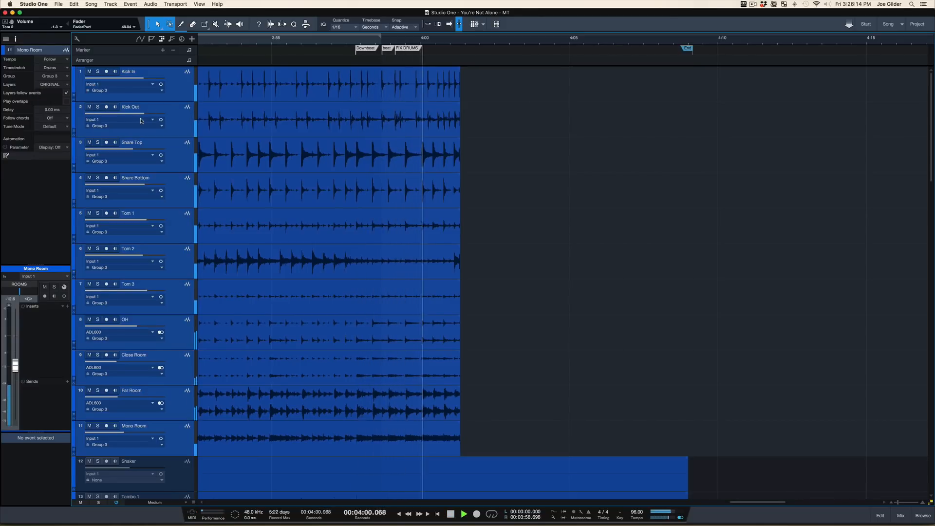
key("space")
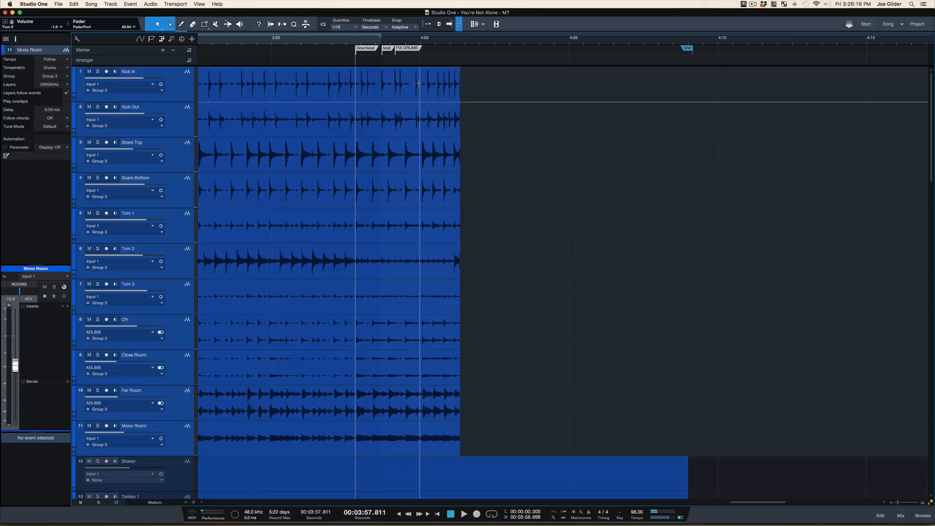
Set the grouped drum tracks back to the FIXED layer and save the song
left_click(54, 85)
left_click(53, 94)
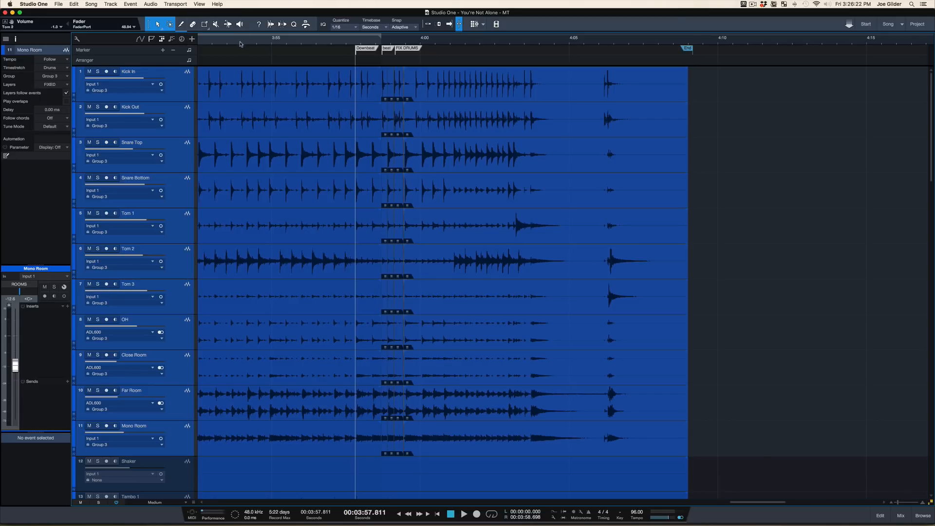
mouse_move(239, 42)
left_mouse_down()
mouse_move(240, 32)
mouse_move(250, 51)
left_mouse_up()
key("super+s")
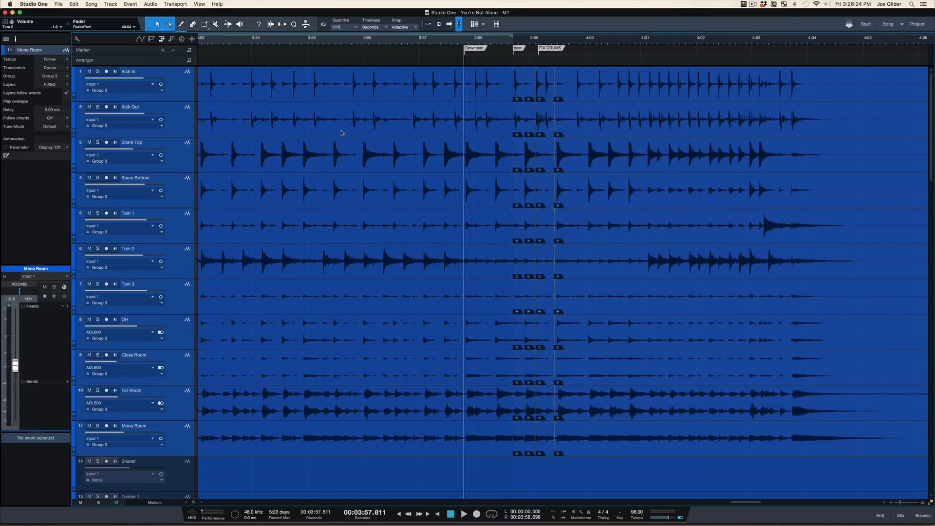
Look over all tracks of the song at reduced height, and select the grouped drum events before the beat marker
scroll(381, 264, "down", 1)
scroll(383, 262, "up", 1)
scroll(383, 261, "down", 2)
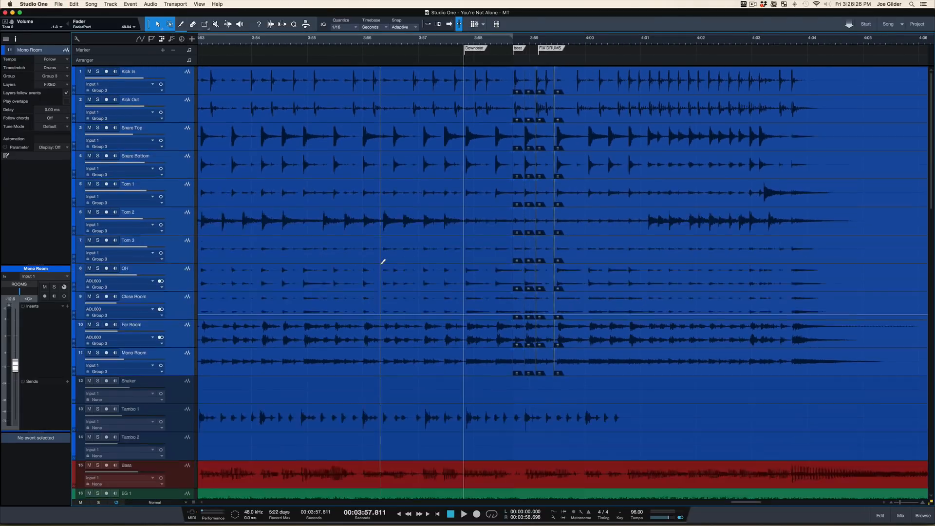
scroll(383, 262, "down", 2)
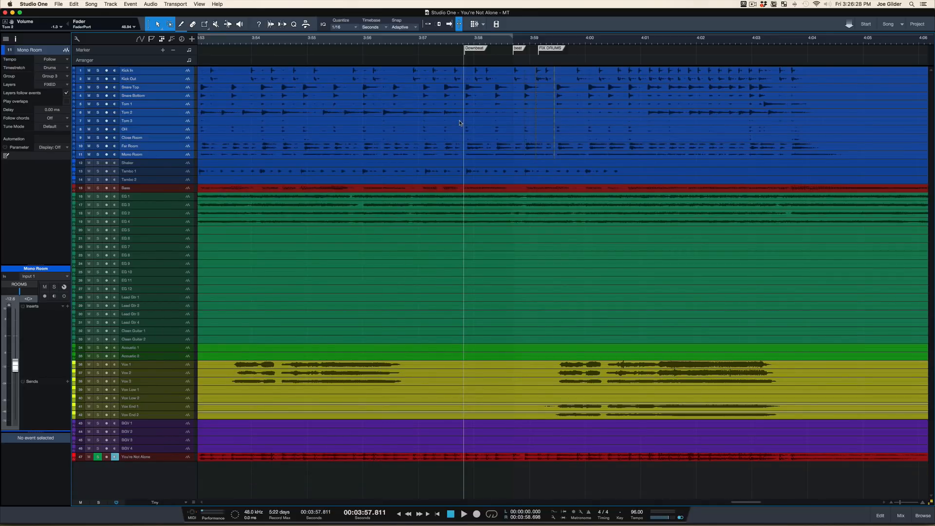
left_click(460, 122)
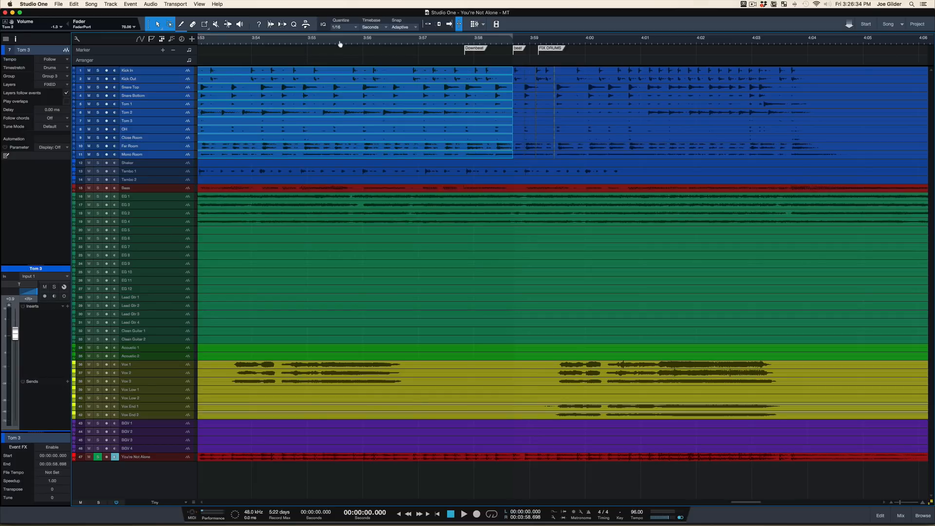
scroll(368, 97, "up", 1)
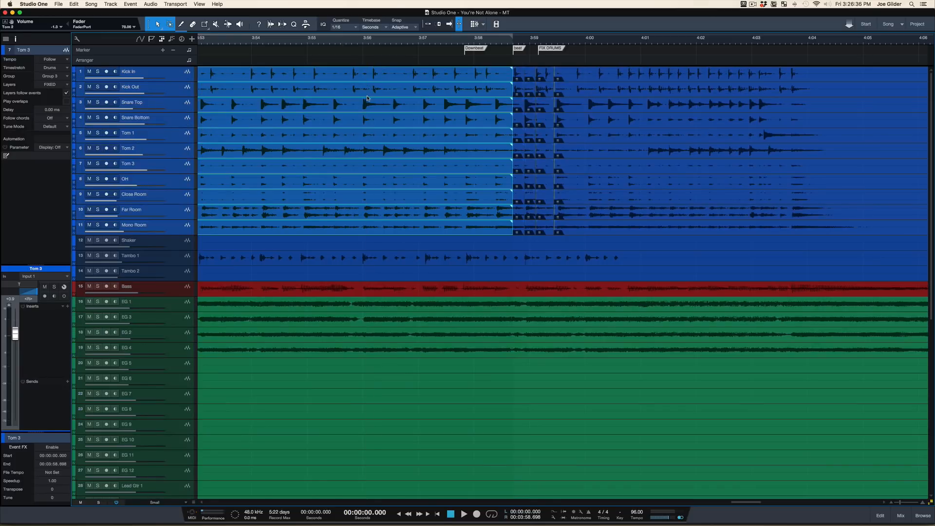
scroll(371, 98, "left", 4)
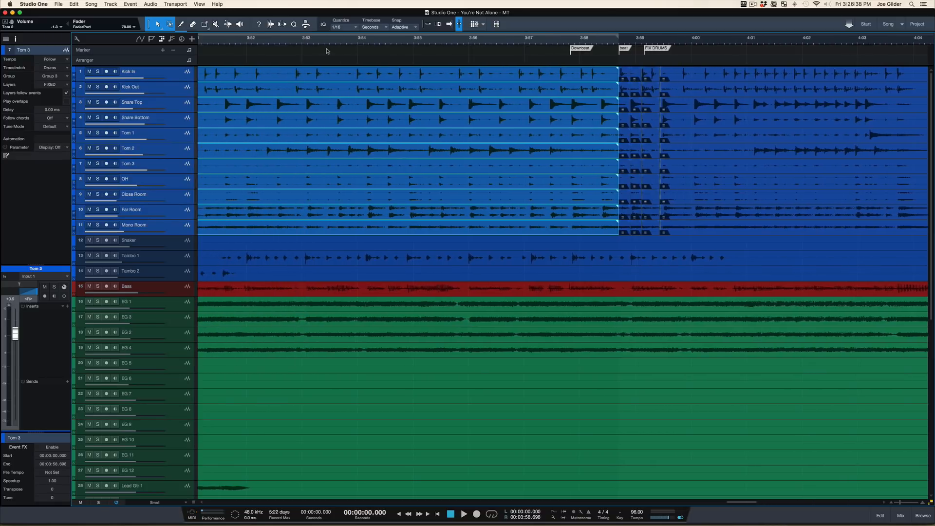
Audition the full mix from 3:53.071 to just before the Downbeat marker, and stop playback
scroll(277, 39, "down", 3)
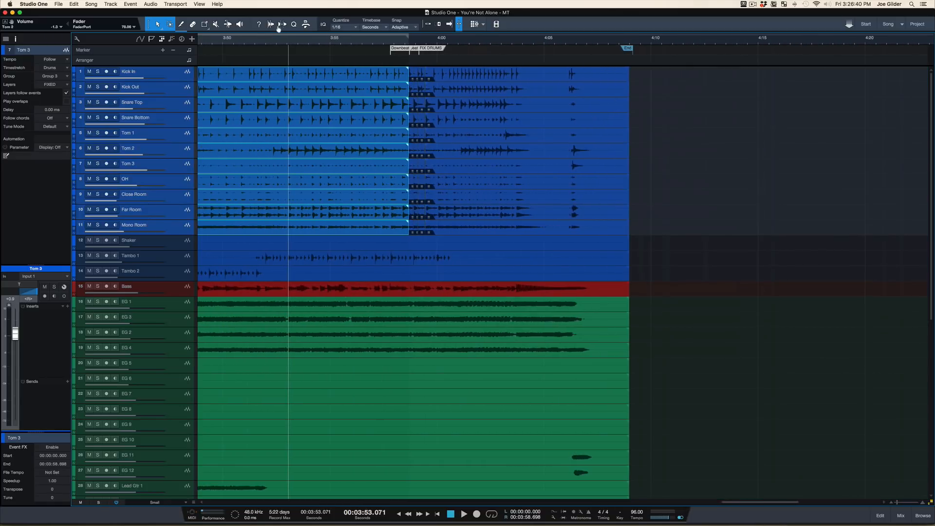
key("space")
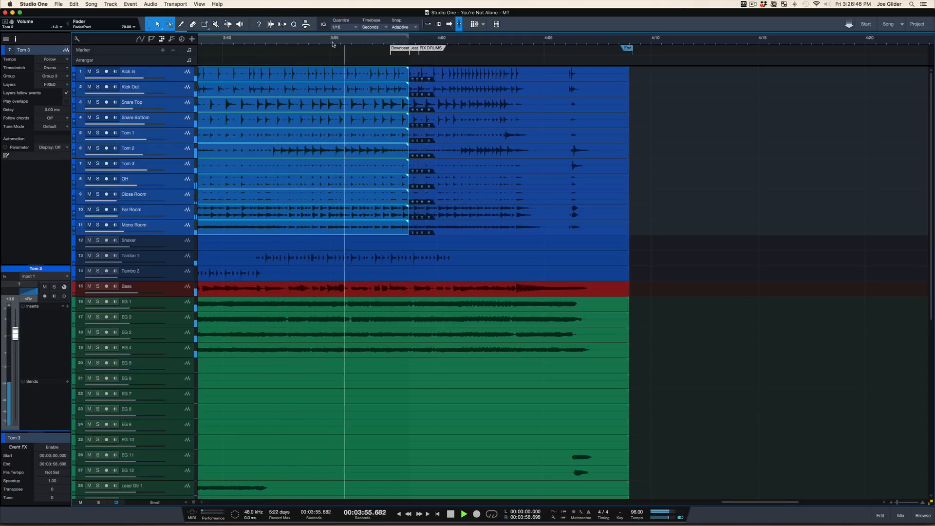
scroll(331, 54, "up", 3)
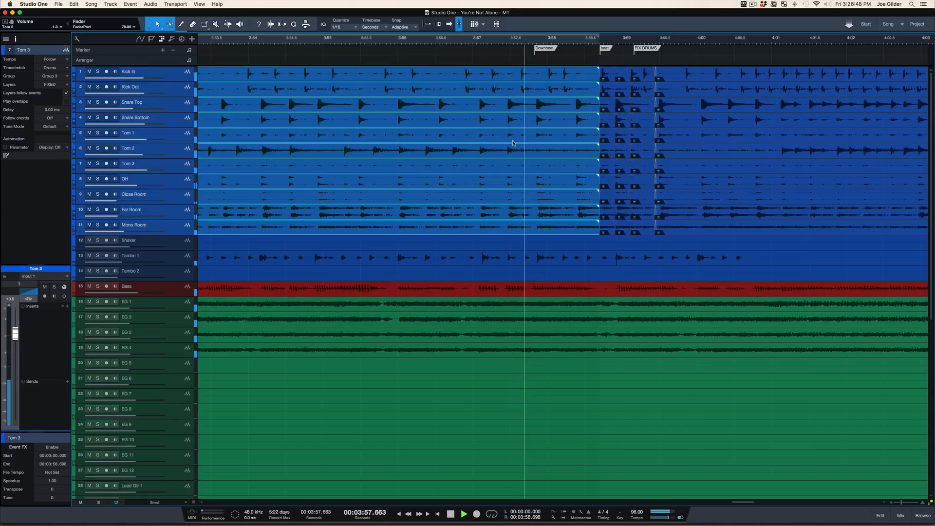
key("space")
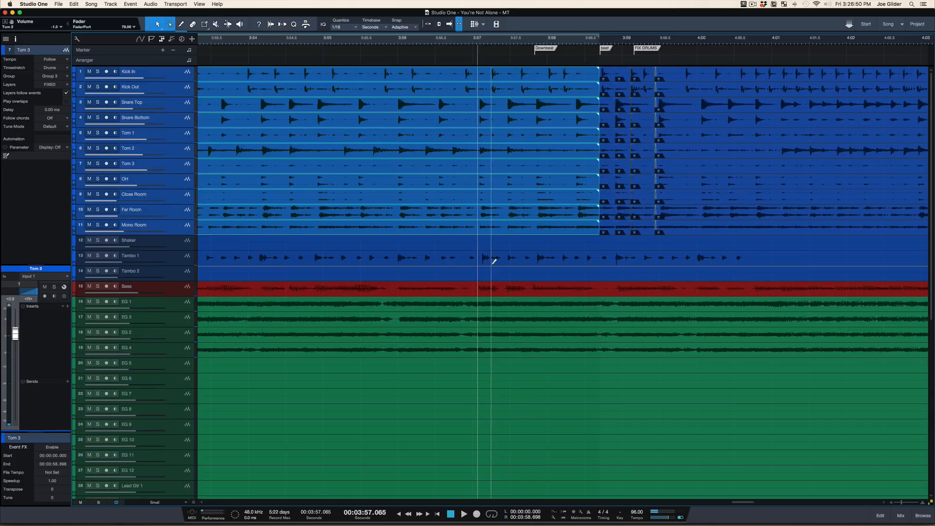
Select the Tambo 1 track and move it between the Snare Top and Snare Bottom tracks
key("shift+e")
key("shift+e")
scroll(498, 330, "down", 1)
scroll(498, 330, "down", 8)
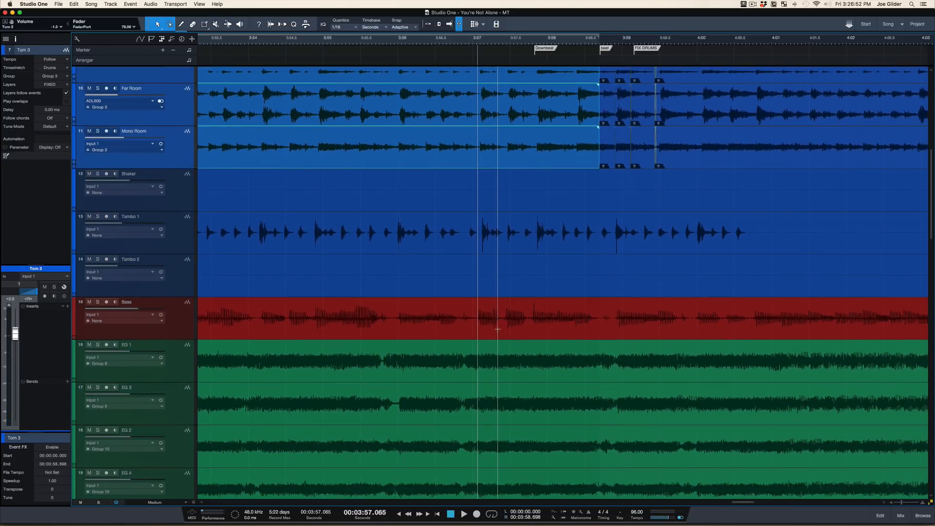
left_click(491, 237)
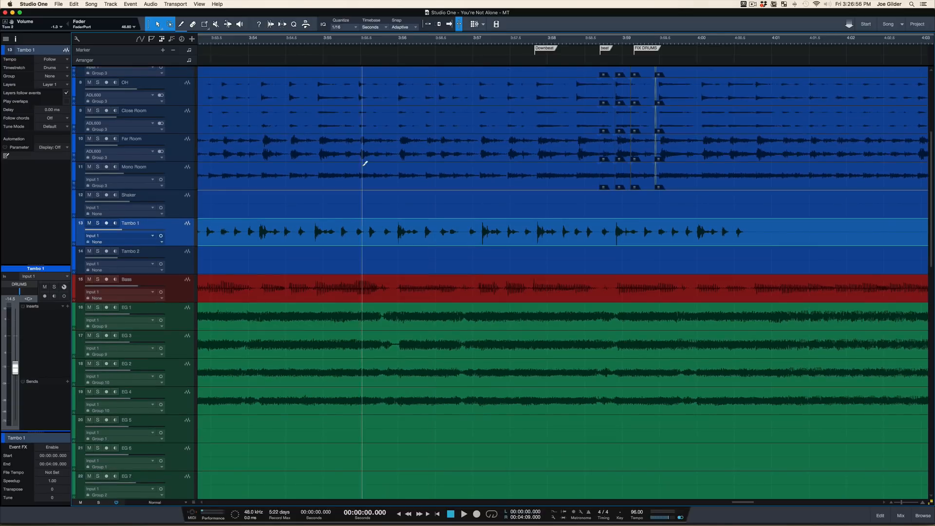
key("shift+w")
key("shift+w")
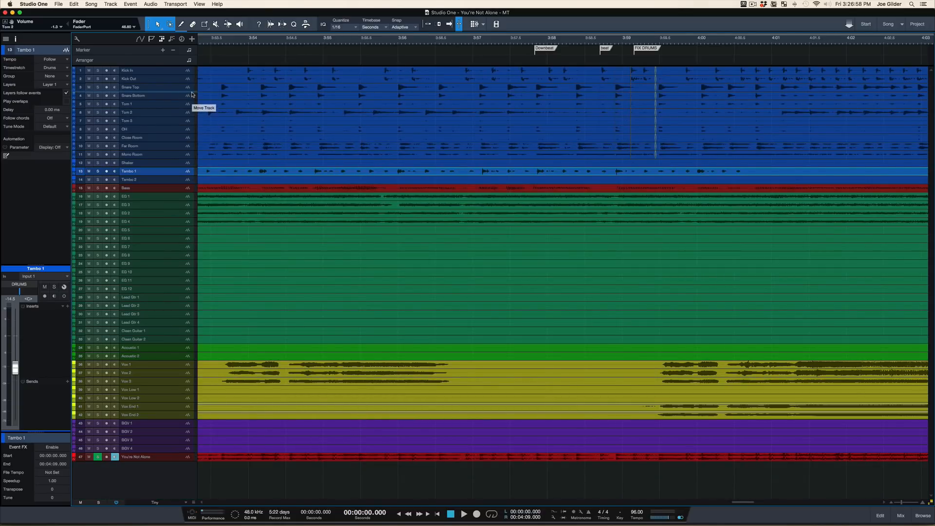
left_click_drag(192, 95, 205, 92)
Enlarge the tracks and recolor the Tambo 1 track pink
left_click(484, 37)
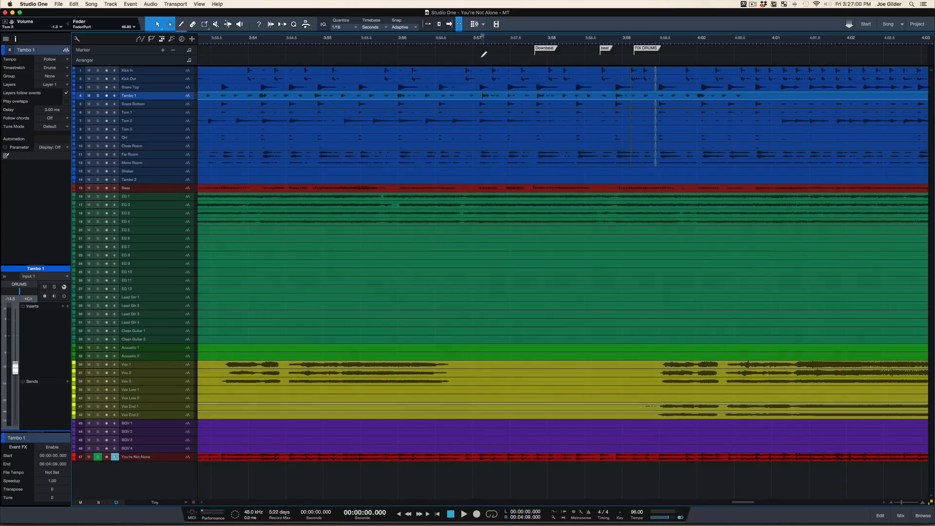
key("shift+e")
key("shift+e")
scroll(194, 148, "up", 1)
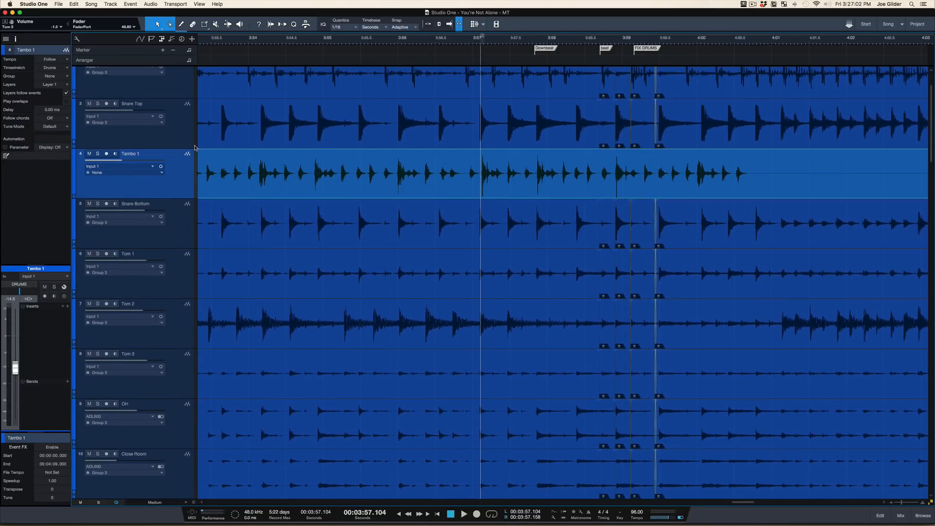
left_click(74, 168)
left_click(180, 171)
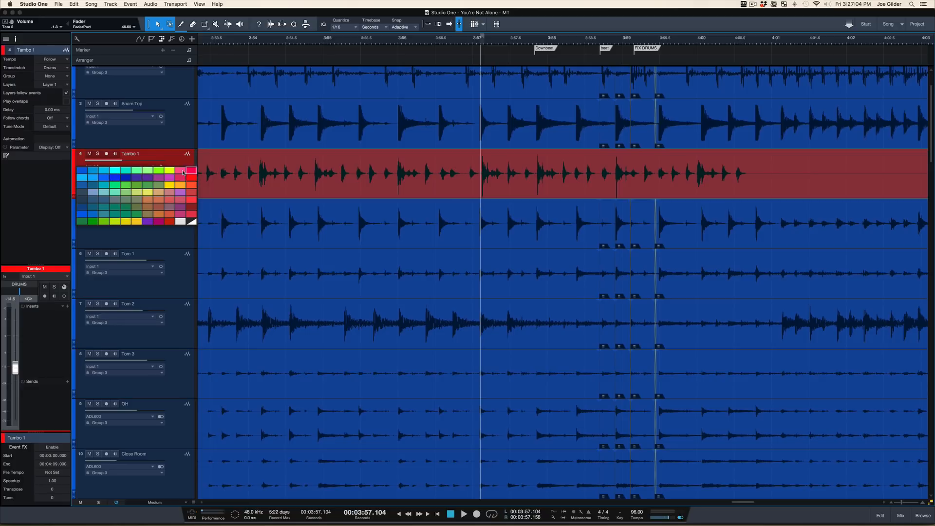
Audition the tambourine against the drums from about 3:55.5 past the Downbeat marker, and stop playback
left_click(364, 40)
key("space")
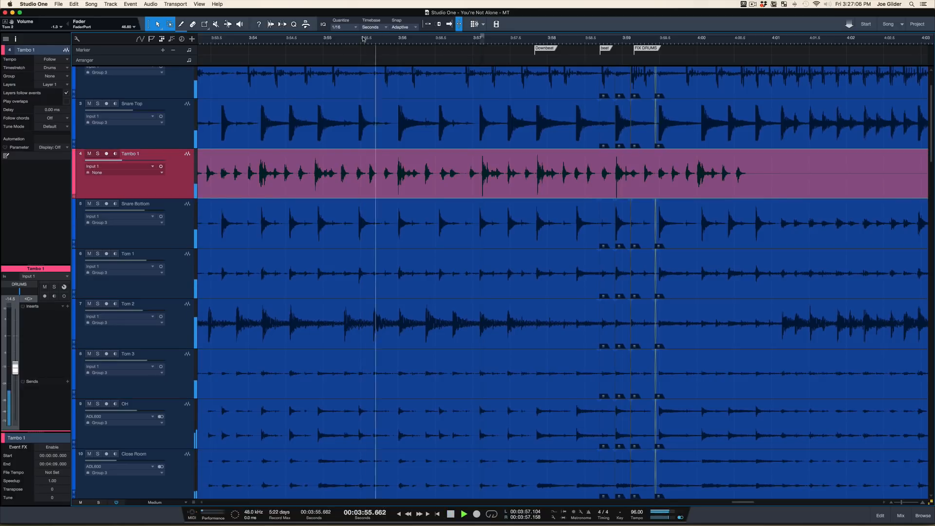
left_click_drag(492, 42, 489, 52)
key("p")
key("space")
key("space")
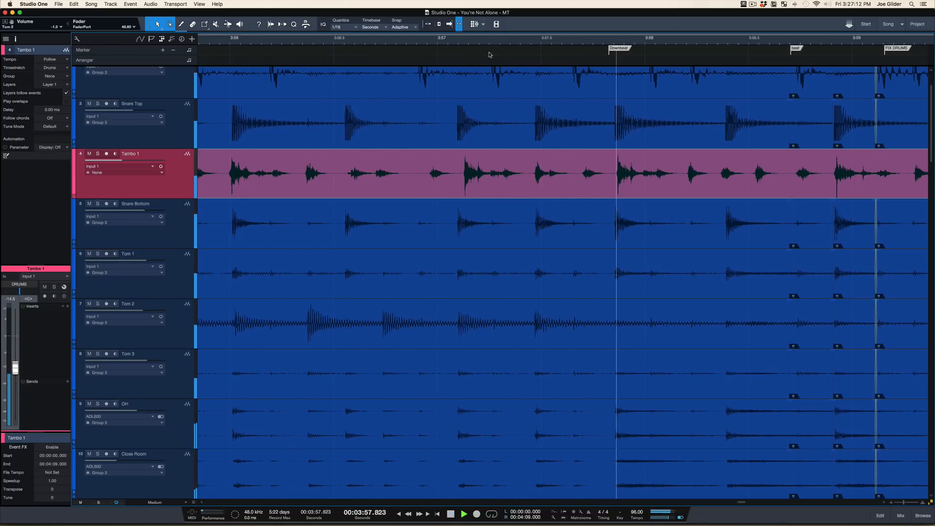
key("space")
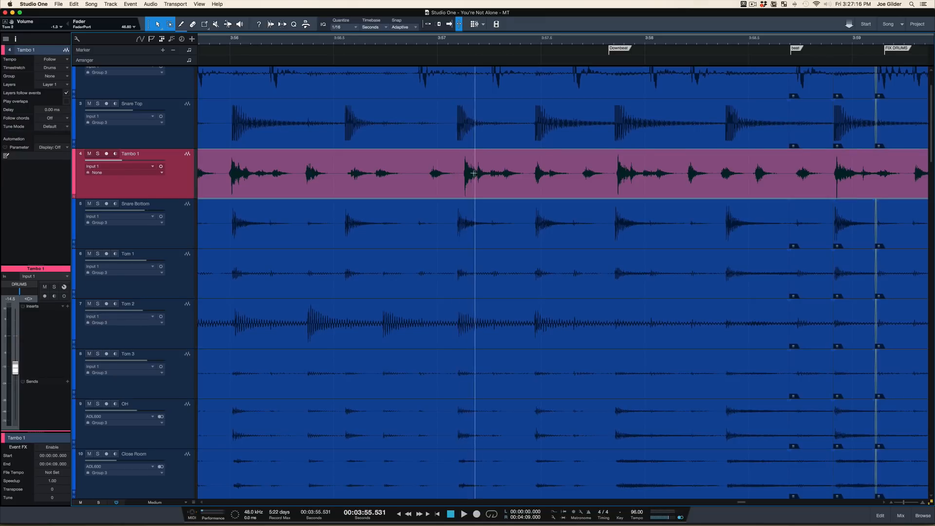
Split Tambo 1 at 3:56.869 and 3:57.445, and slip the audio inside that event earlier to match the snare hit
left_click(411, 178, "alt")
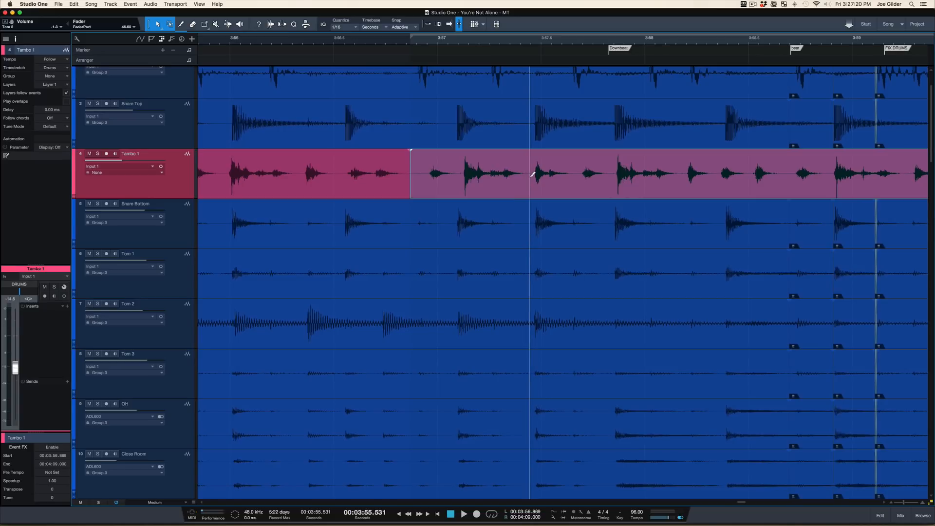
left_click(530, 174, "alt")
left_click(482, 180)
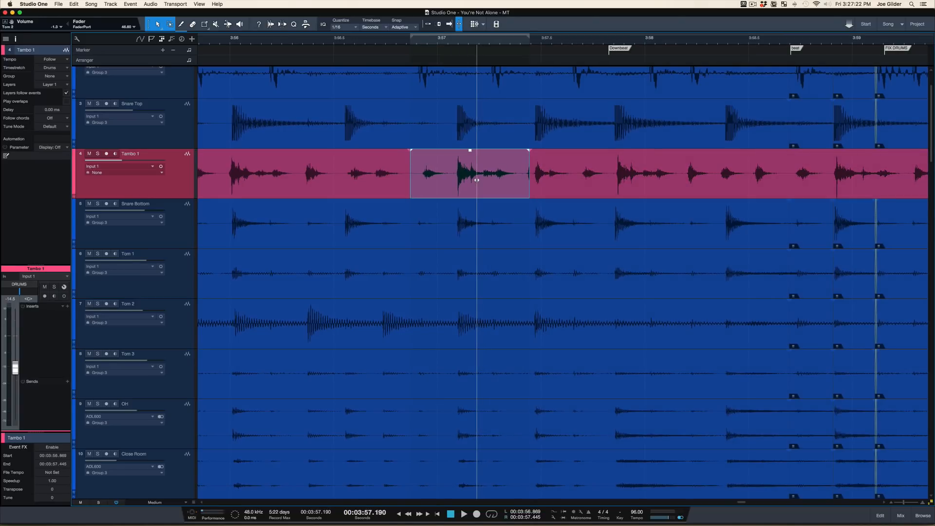
Trim the end of the slipped Tambo 1 event to 3:57.405 with crossfaded edges, and audition the edit from about 3:56
left_click_drag(529, 193, 520, 192)
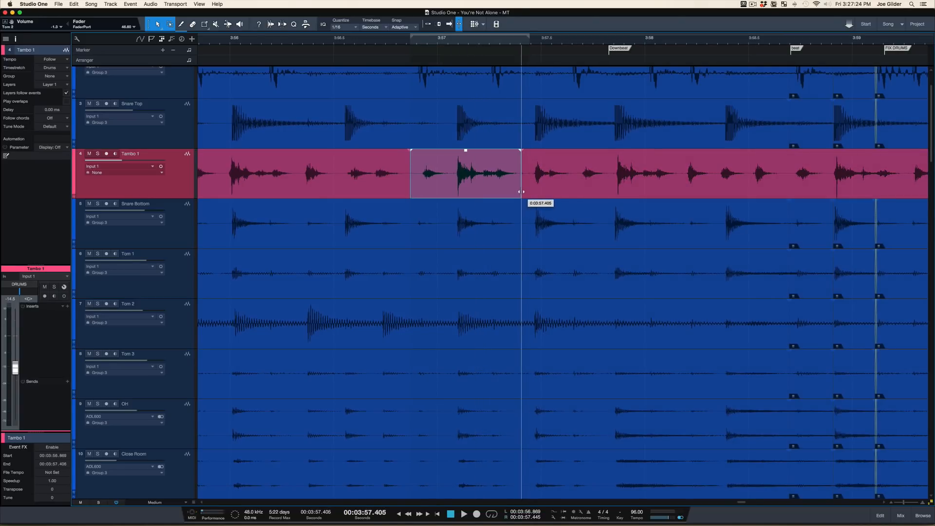
left_click(230, 39)
key("space")
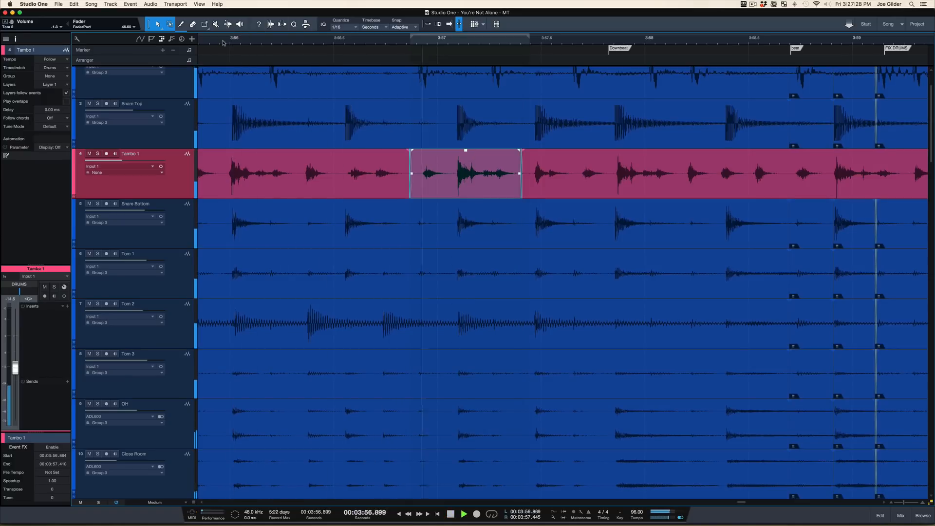
key("space")
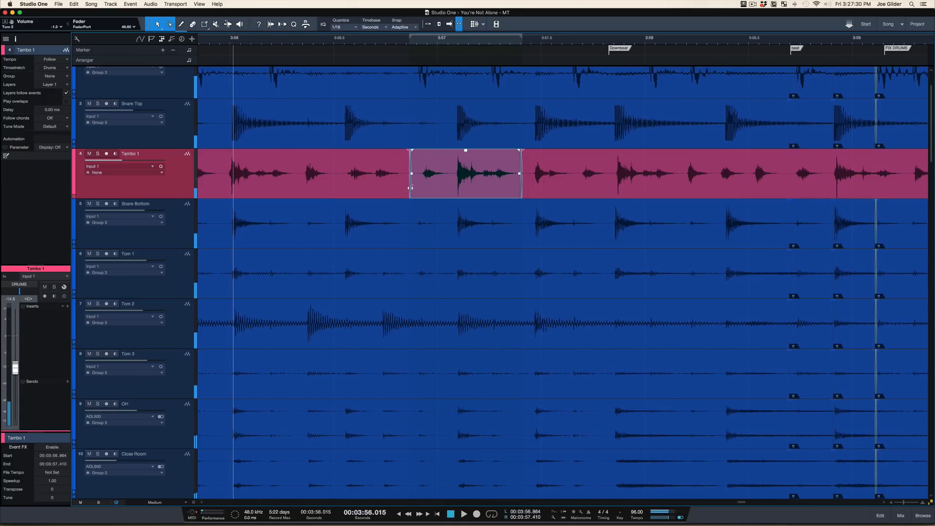
Try starting the slipped Tambo 1 event at 3:57.079, audition it, and extend its start back to 3:56.897
left_click_drag(412, 190, 454, 190)
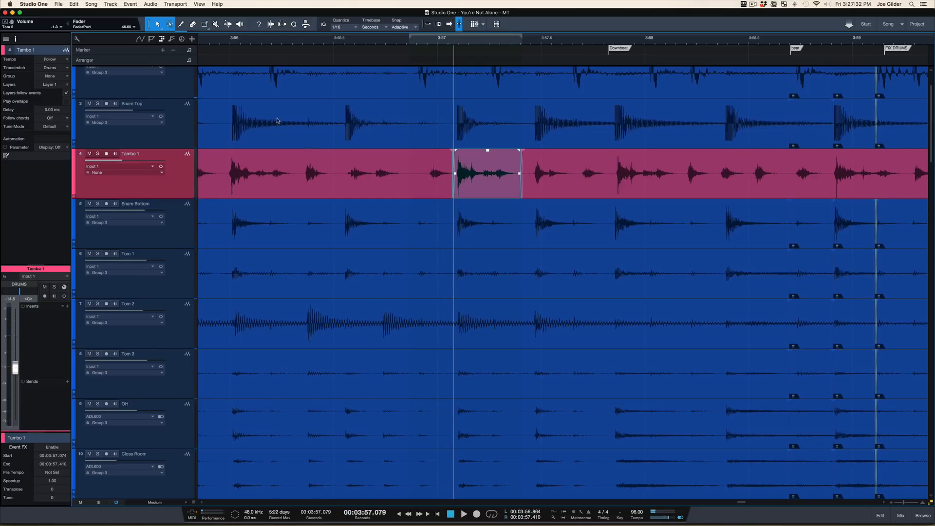
left_click(215, 40)
key("space")
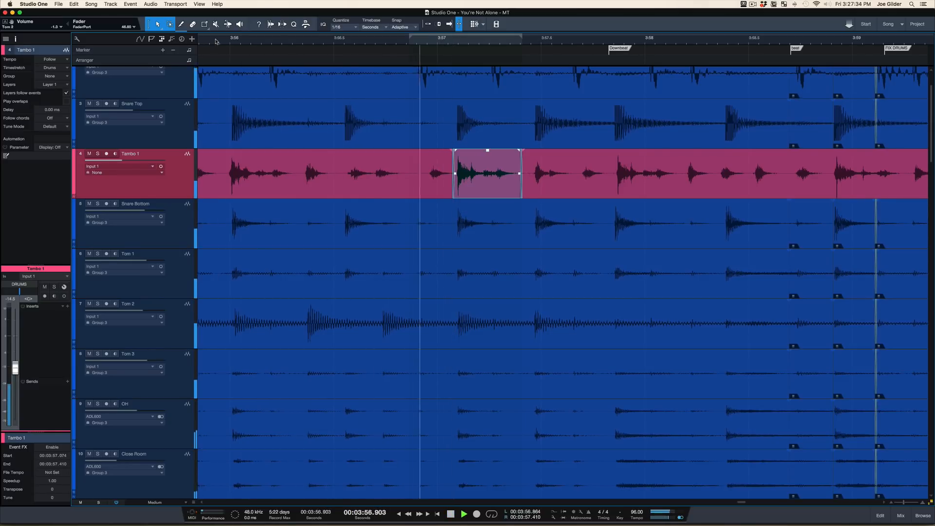
key("space")
key("p")
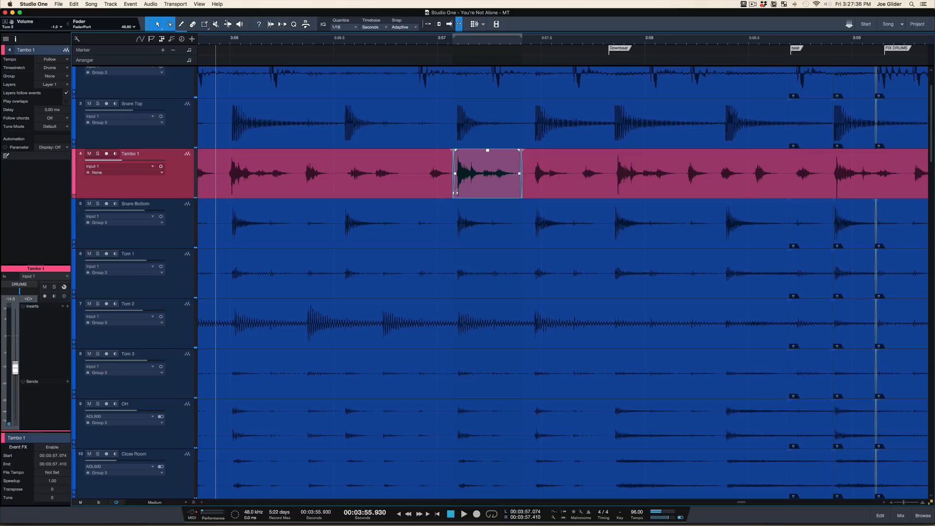
left_click_drag(455, 193, 416, 193)
Solo the grouped drum tracks together with the Tambo 1 track
scroll(288, 170, "down", 4)
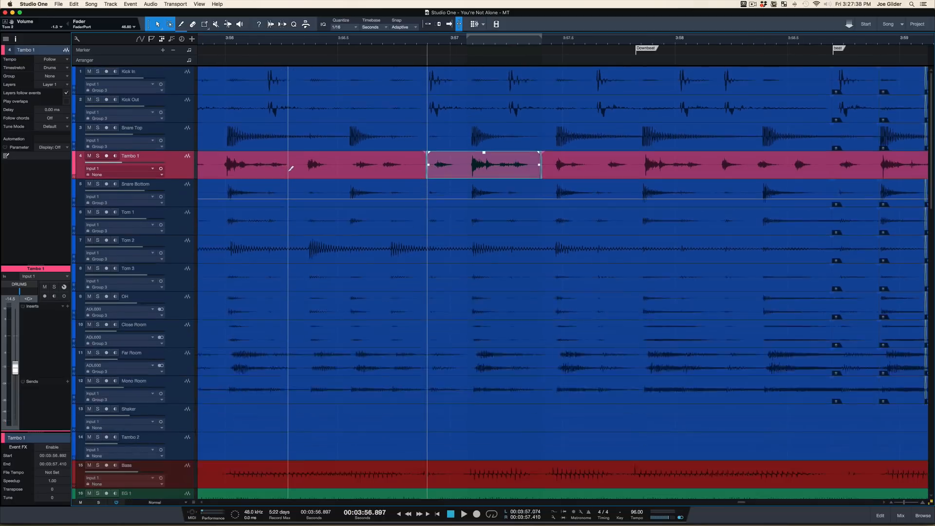
scroll(291, 168, "down", 2)
left_click(184, 82)
key("s")
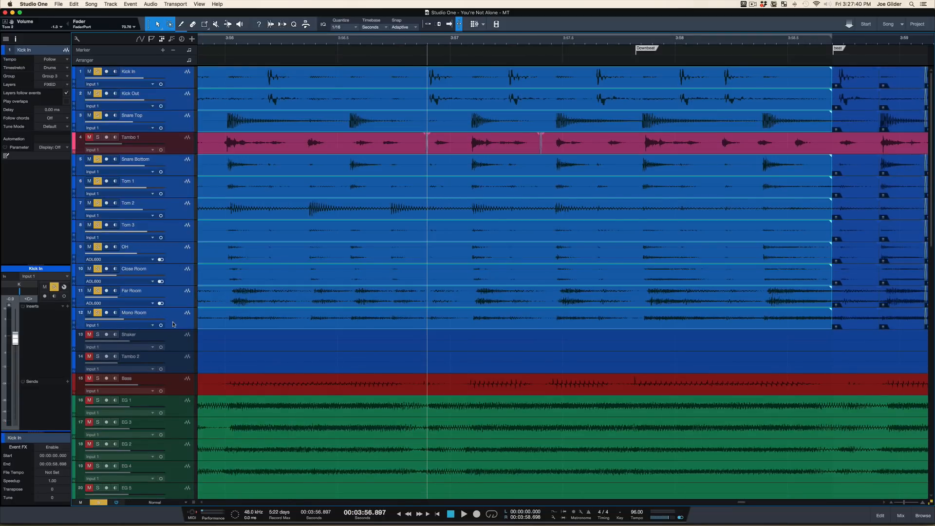
left_click(172, 143)
key("s")
Audition the soloed drums and tambourine leading into the corrected hit, restarting from about 3:56.2
key("space")
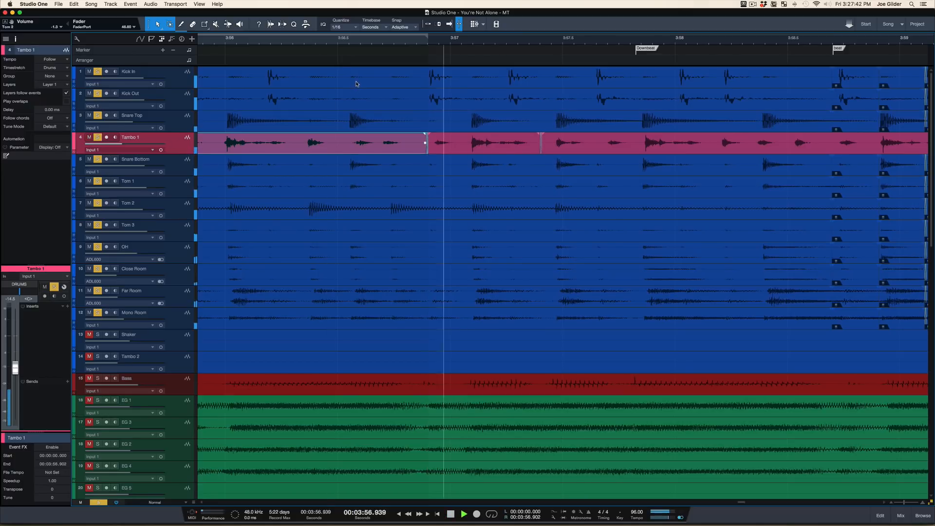
key("space")
left_click(268, 41)
key("space")
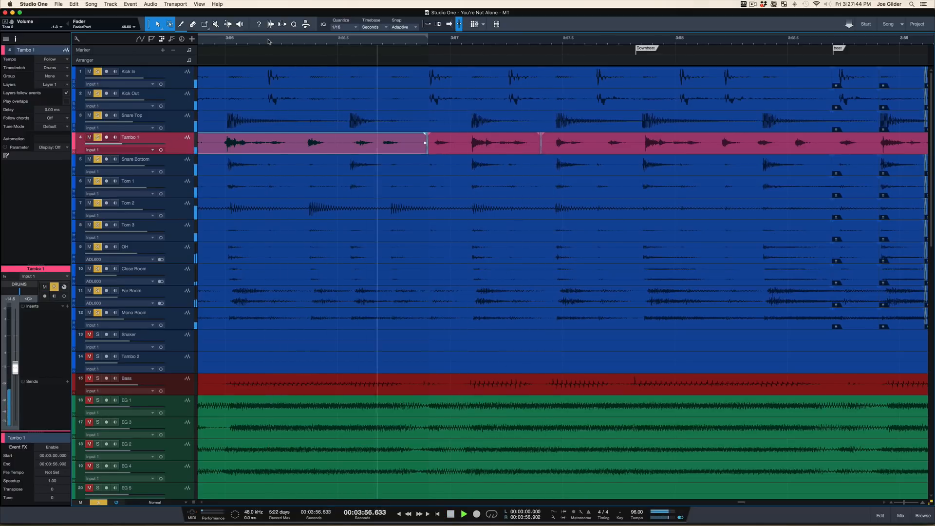
key("space")
Try the original audio in place of the corrected Tambo 1 event by extending the preceding event, audition it, and undo the swap
left_click(477, 151)
key("p")
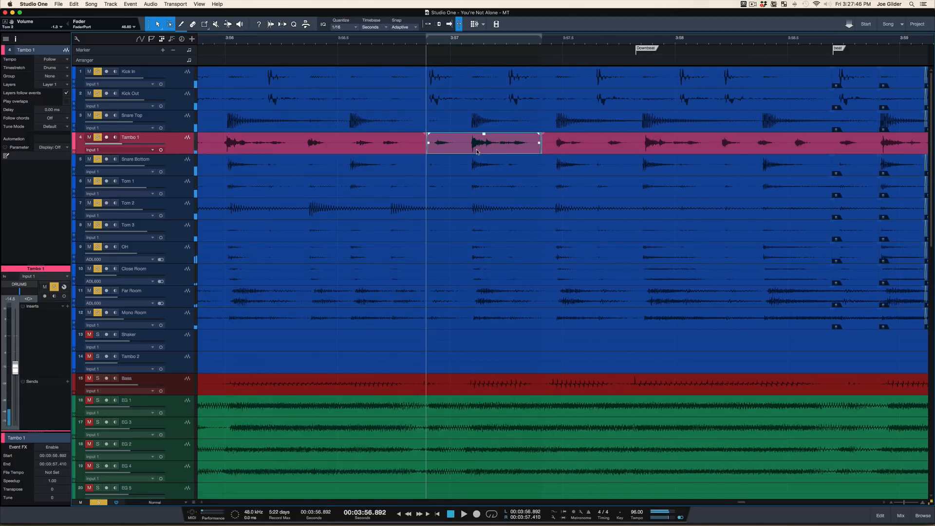
key("Delete")
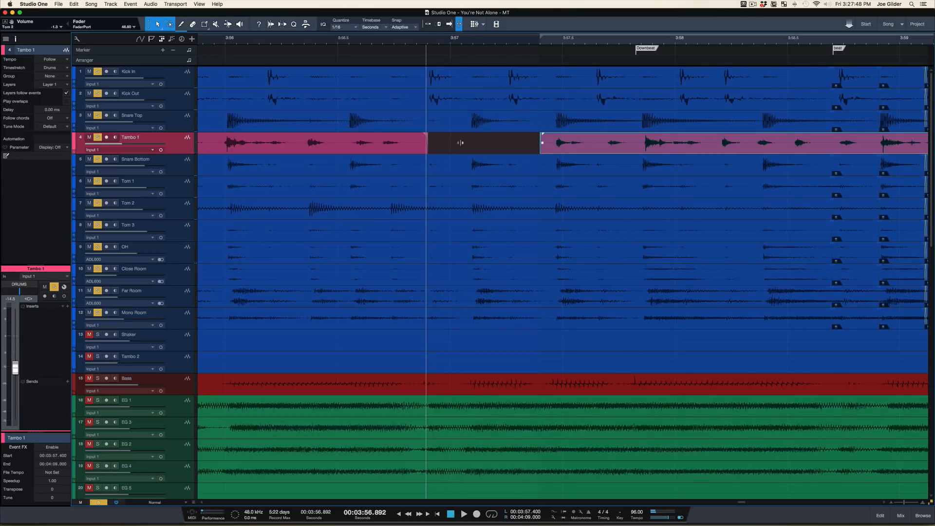
left_click_drag(427, 142, 536, 143)
left_click(202, 40)
key("space")
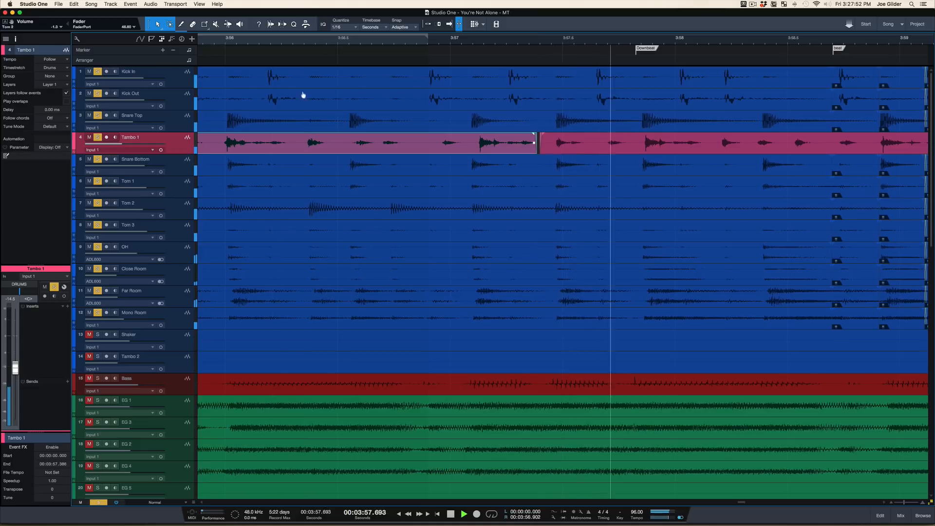
key("space")
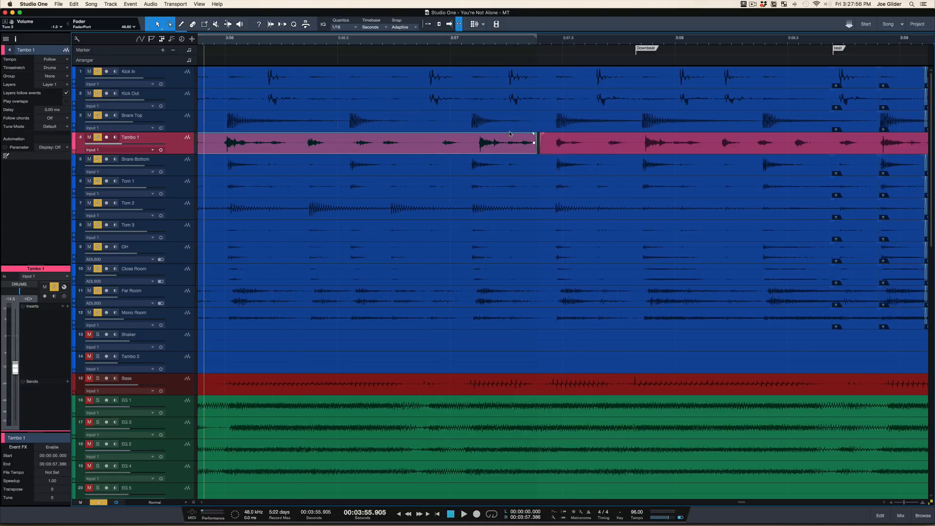
key("super+z")
key("super+z")
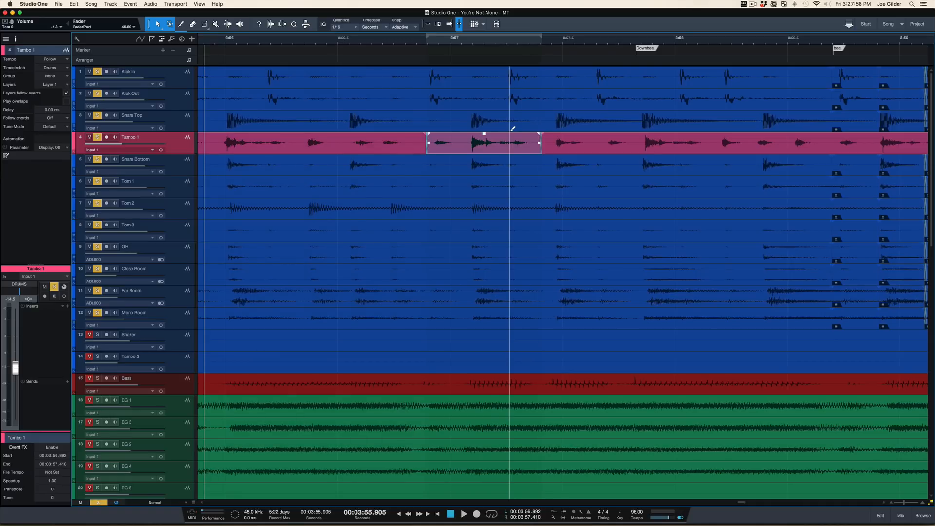
Audition the soloed drums and tambourine from 3:55.403 through the FIX DRUMS marker, and stop playback
left_click_drag(441, 42, 438, 24)
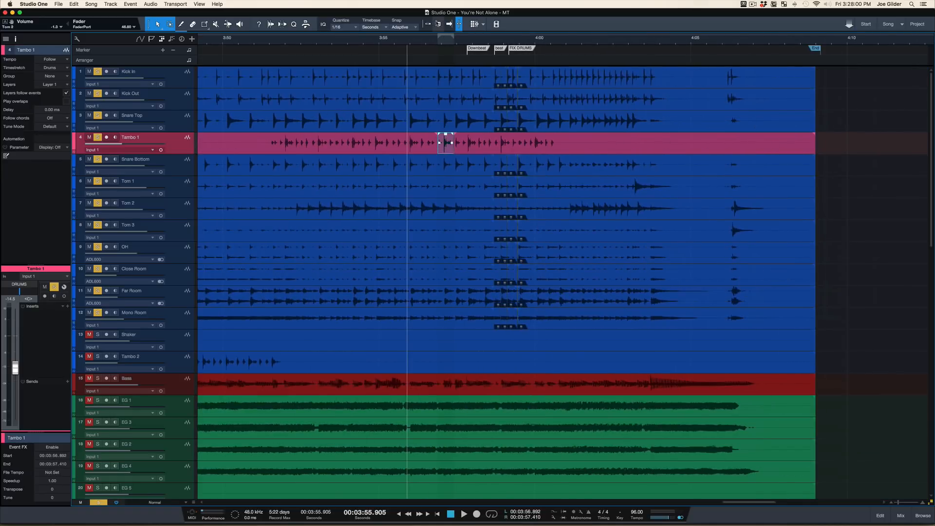
left_click(391, 43)
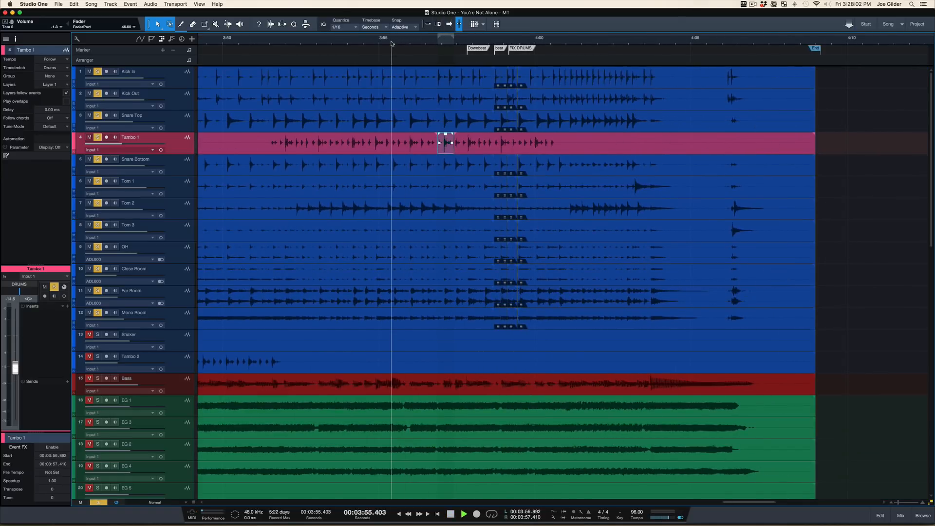
key("space")
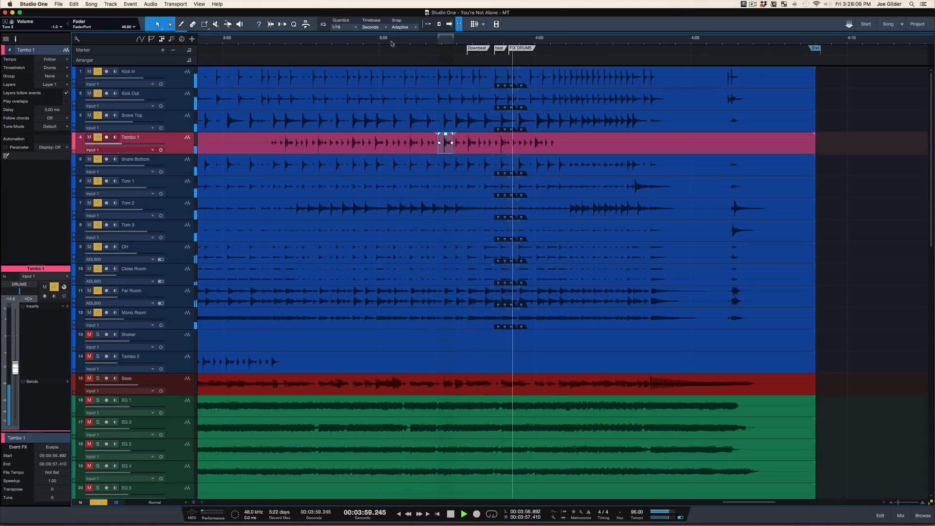
key("space")
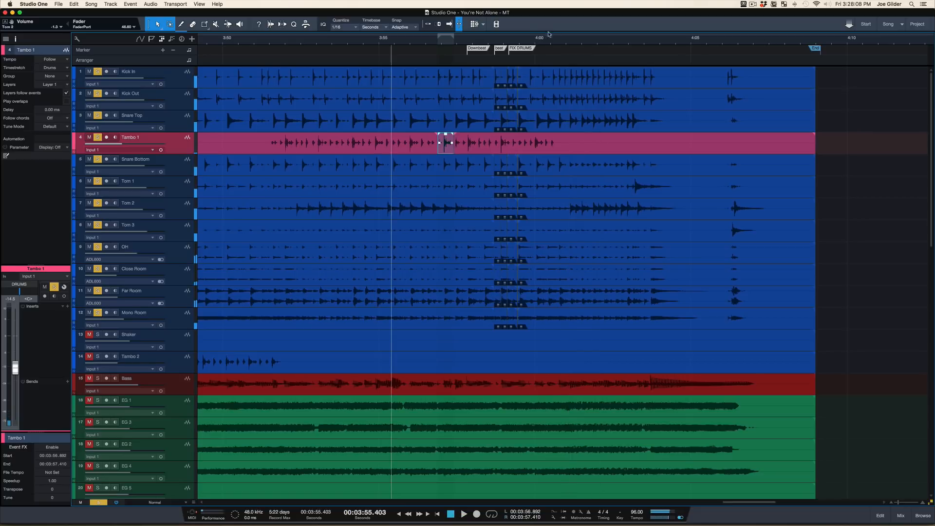
Split Tambo 1 at 3:59.997, just before its loud hit, and slip the following audio later to line up with the snare hit
left_click_drag(537, 40, 530, 69)
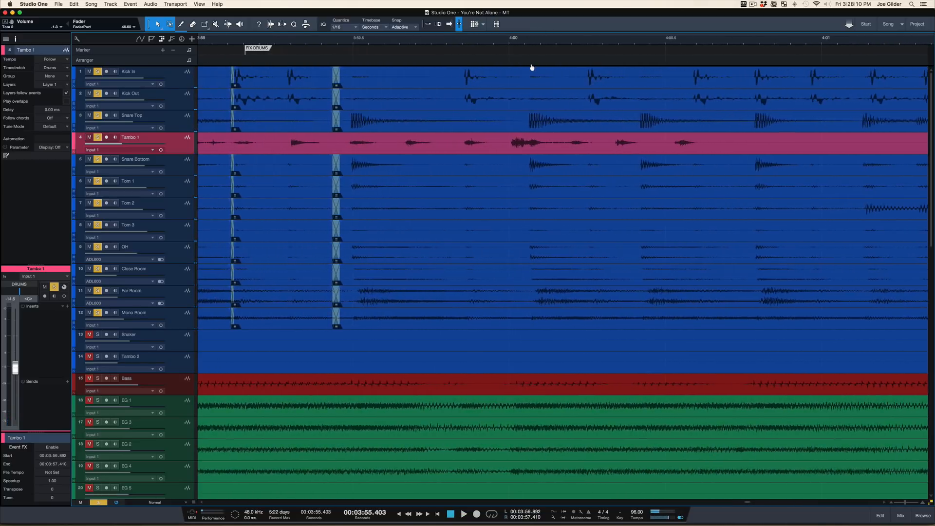
left_click(510, 143)
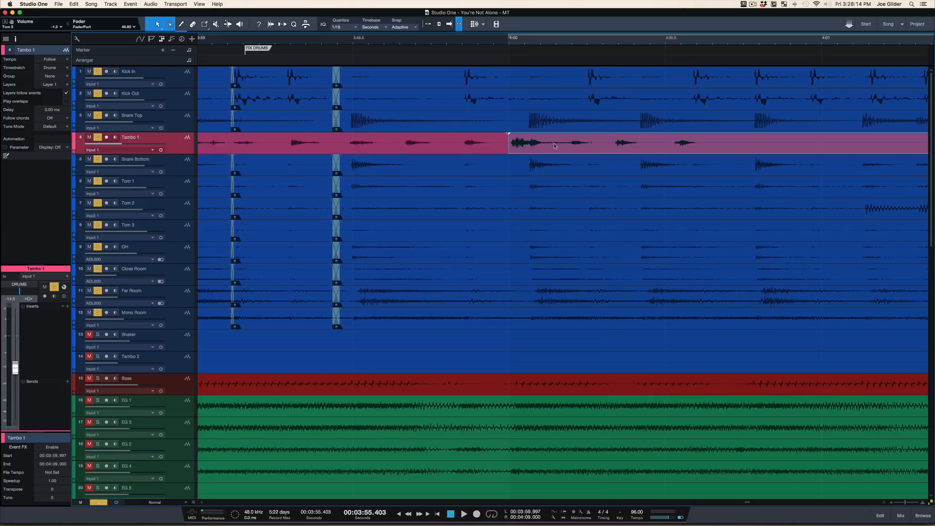
left_click_drag(546, 147, 563, 148)
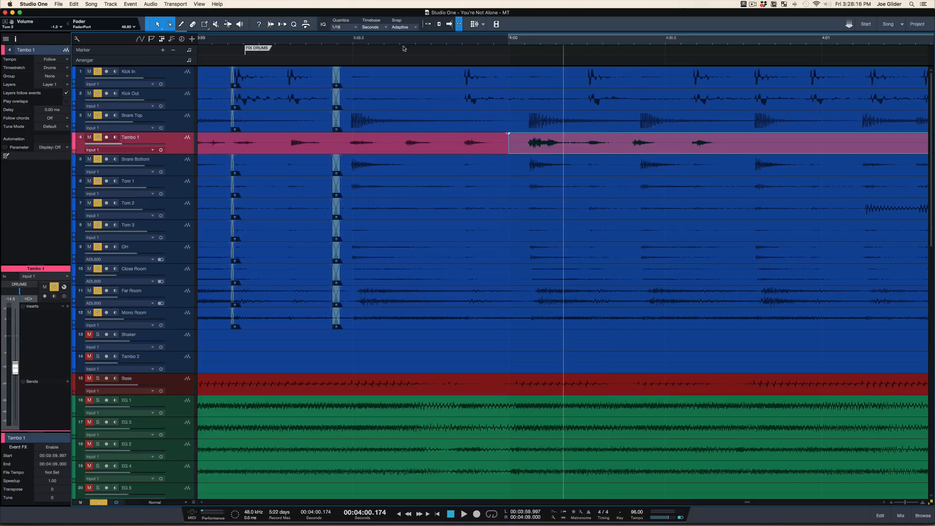
Audition the shifted Tambo 1 hit with the soloed drums from 3:59.451, and crossfade the split just before 4:00
left_click(338, 38)
key("space")
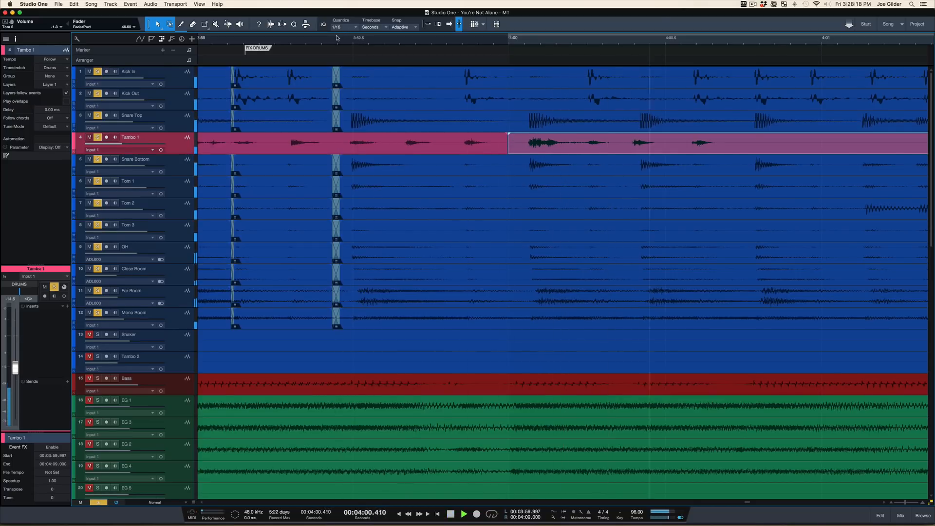
key("space")
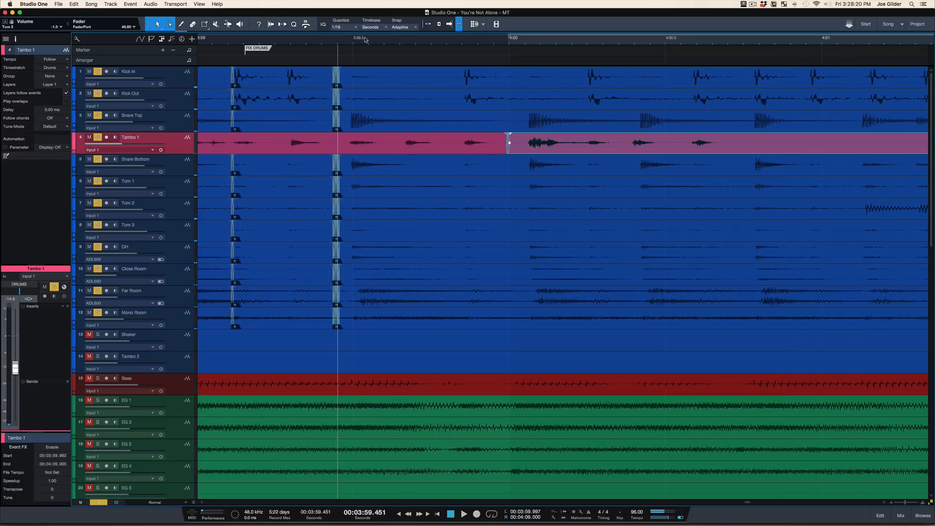
Move the Tambo 1 track between Shaker and Tambo 2, and change its color to the blue of the drum tracks
left_click_drag(367, 40, 367, 6)
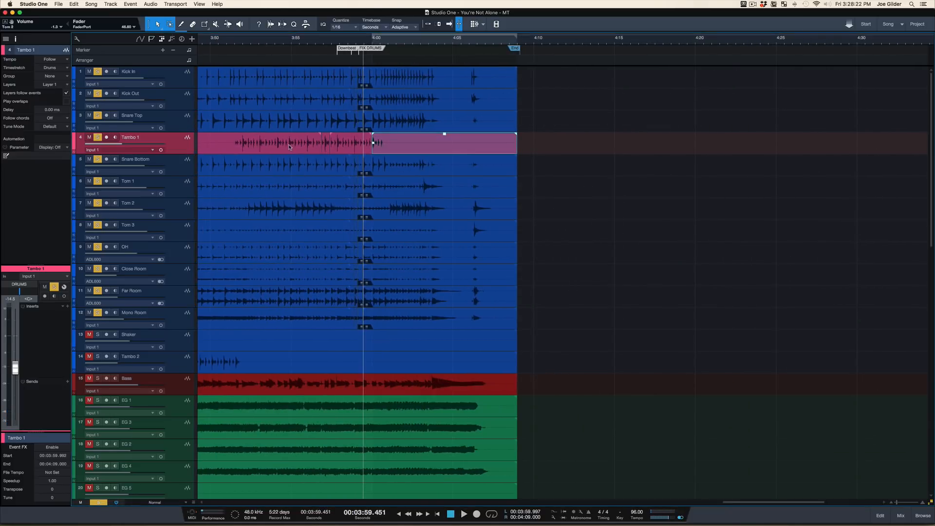
scroll(471, 142, "left", 5)
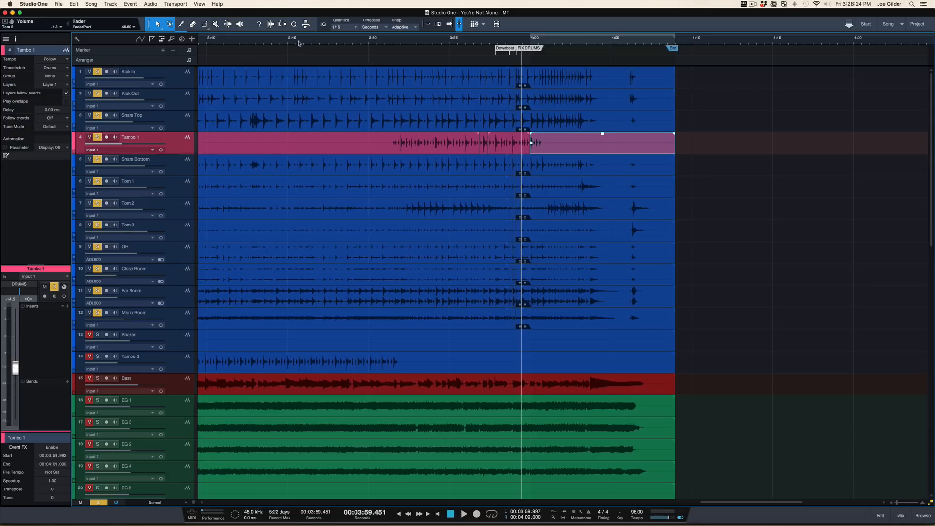
left_click_drag(299, 42, 296, 27)
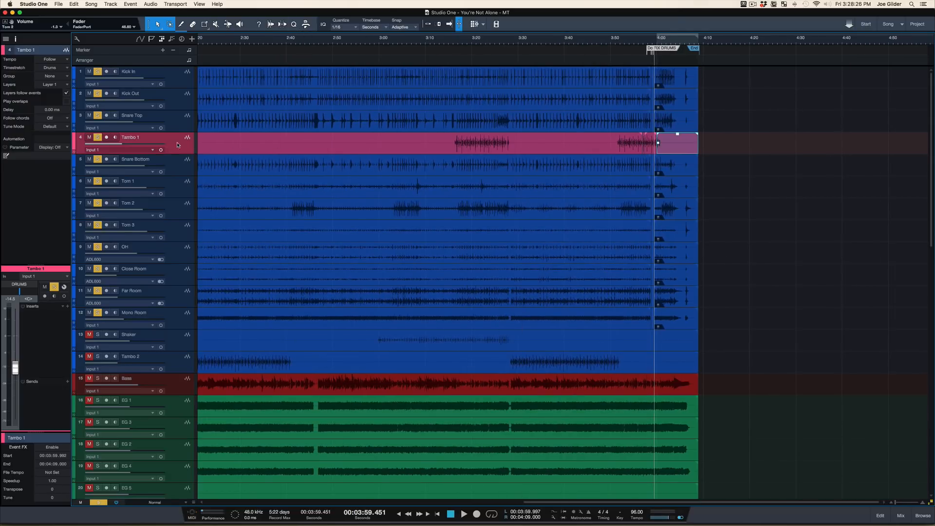
left_click_drag(181, 192, 164, 350)
left_click(75, 341)
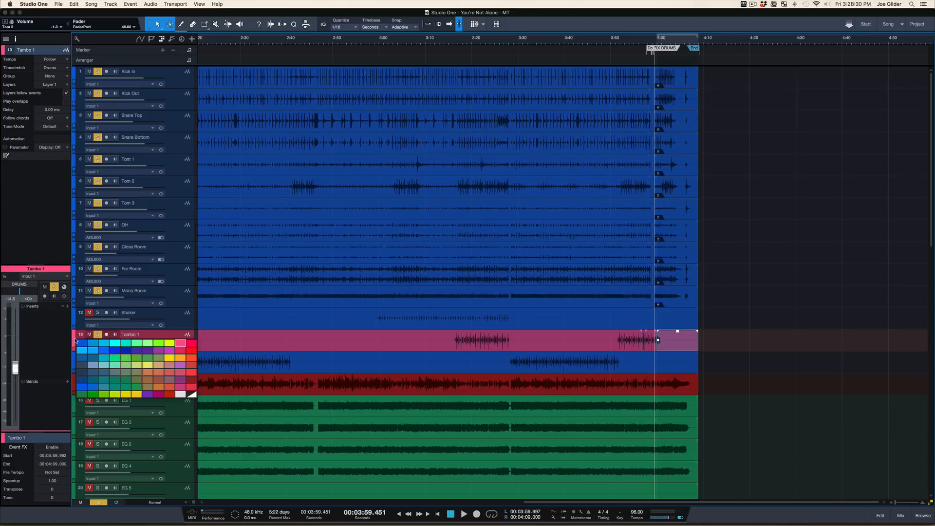
left_click(81, 342)
Clear the solos on the drum and tambourine tracks so that every track plays, leaving the Shaker track selected
left_click(185, 361)
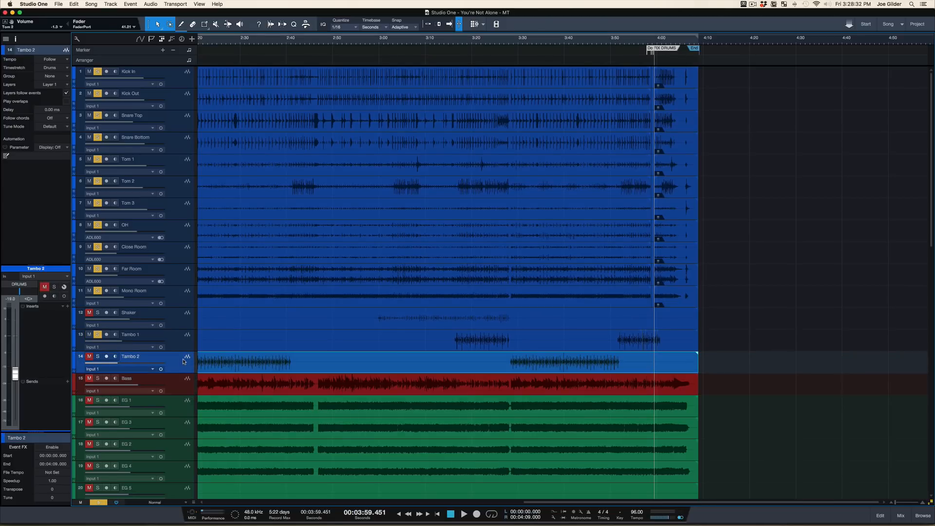
left_click(184, 325)
key("shift+s")
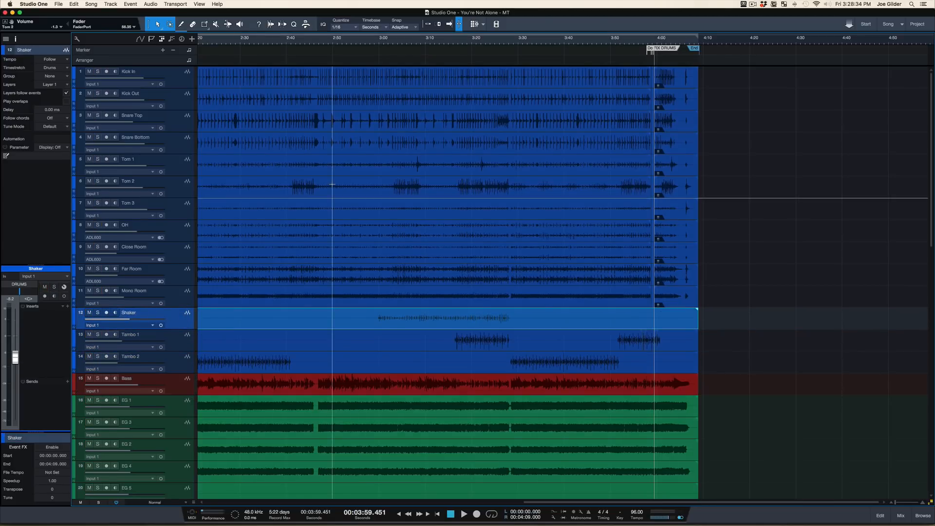
Audition the full mix from 3:55.306 through the FIX DRUMS marker to the song's ending, and return to the start point
left_click_drag(648, 43, 646, 72)
scroll(631, 91, "right", 6)
scroll(519, 103, "left", 3)
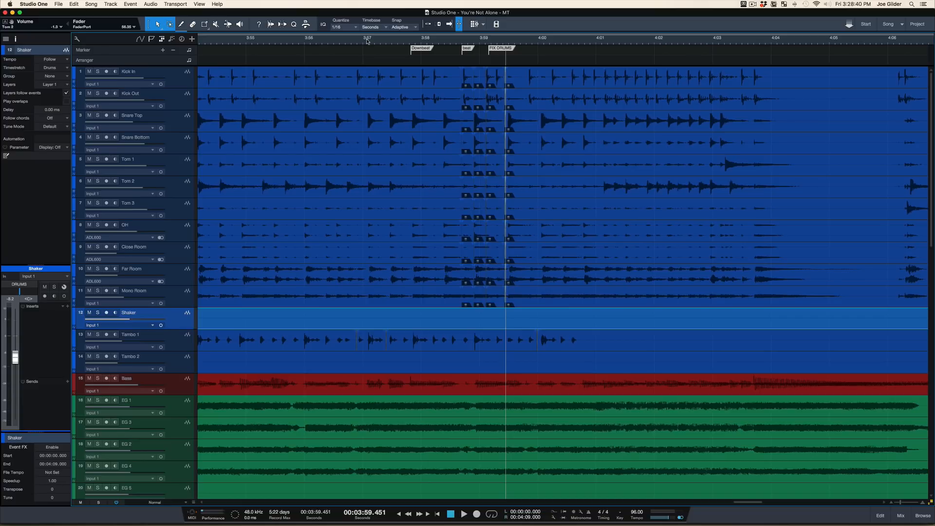
left_click_drag(368, 42, 368, 38)
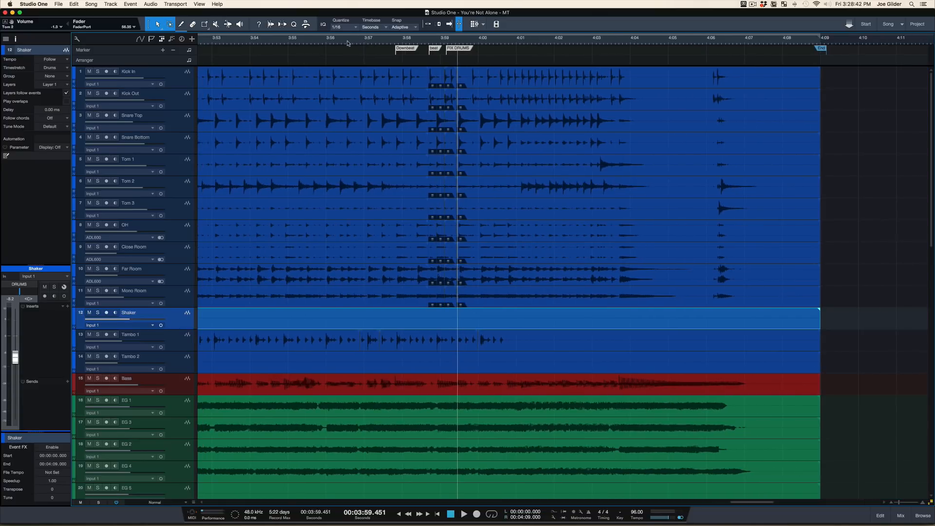
left_click(330, 40)
left_click(309, 40)
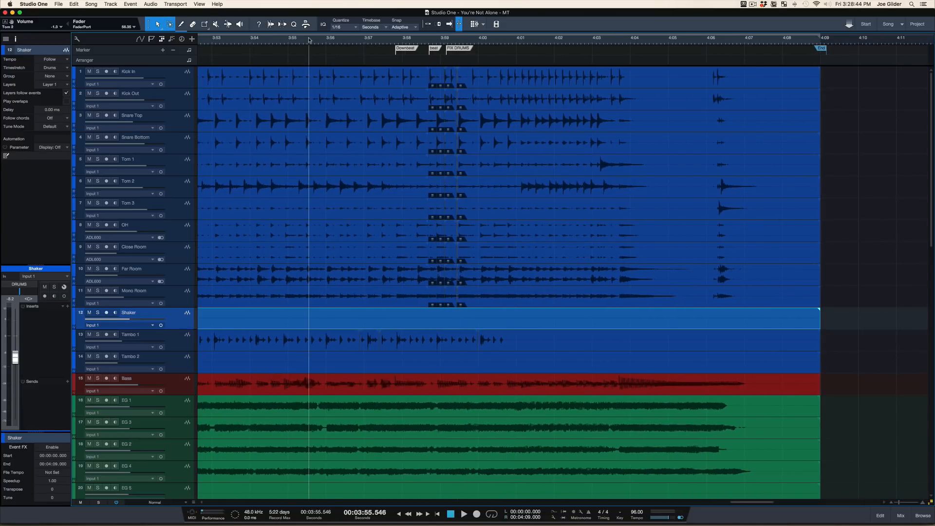
left_click(300, 41)
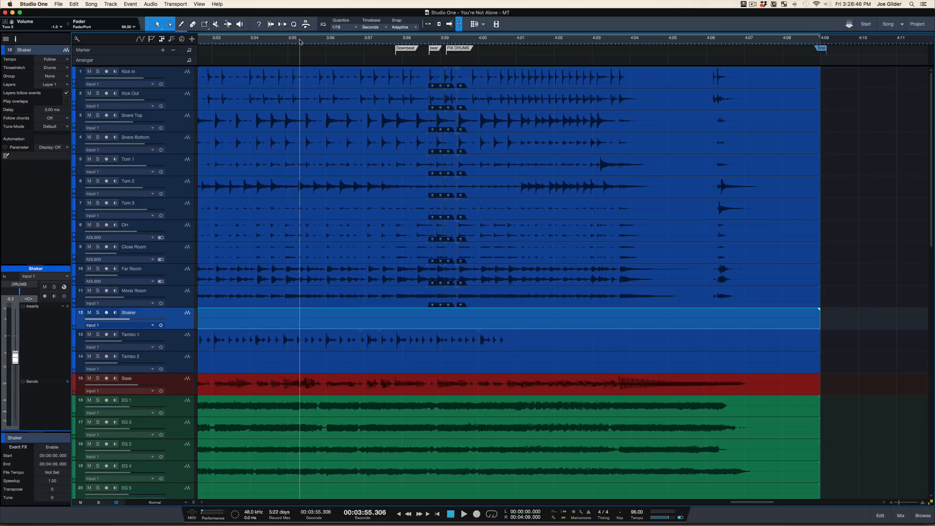
key("space")
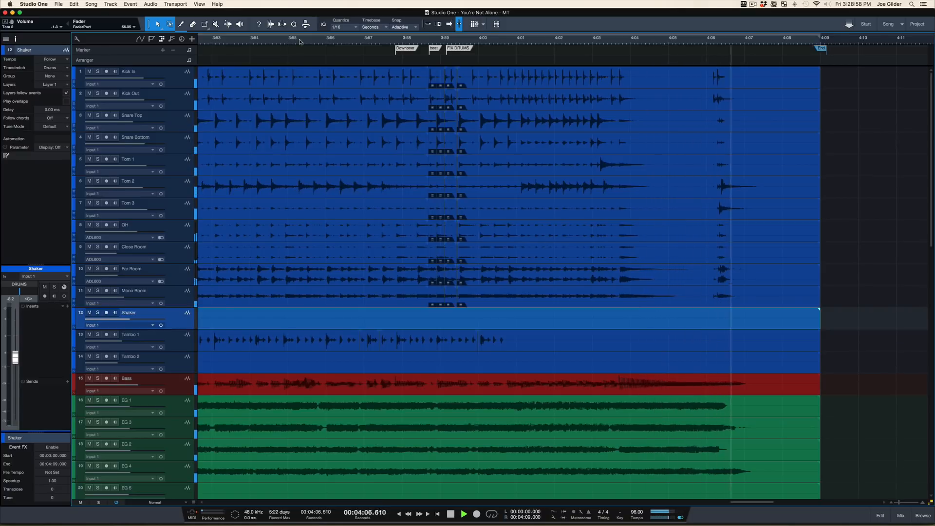
left_click(299, 42)
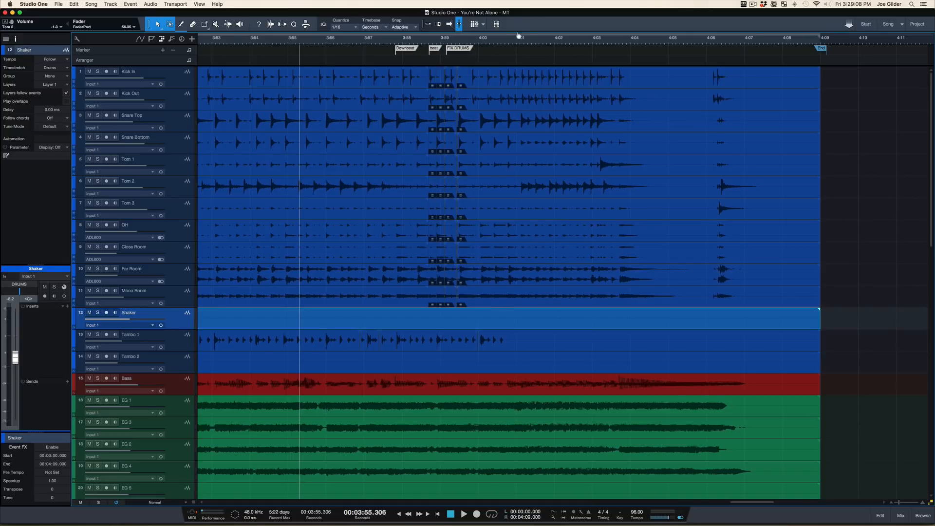
Crossfade both edges of the grouped drum events at the beat marker, and fine-tune the crossfade just before the snare hit near 3:58.91
scroll(517, 39, "down", 5)
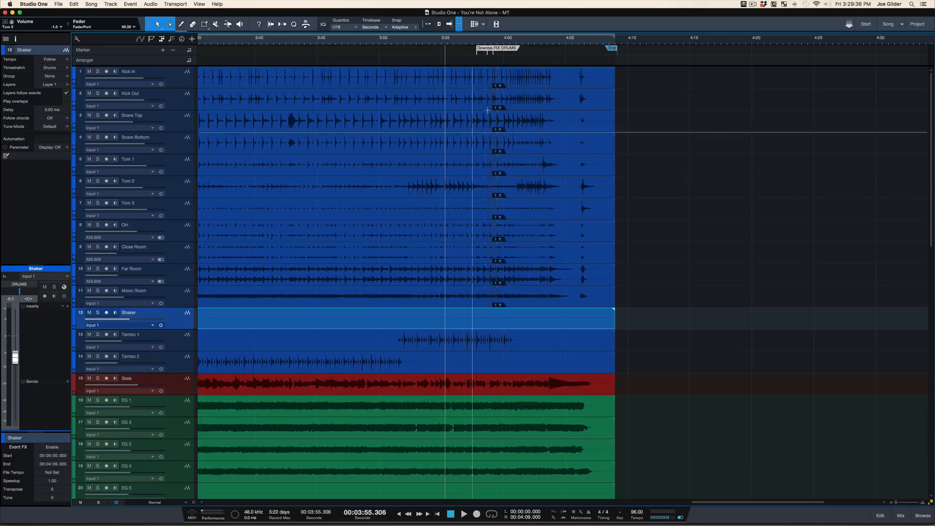
left_click_drag(486, 44, 480, 74)
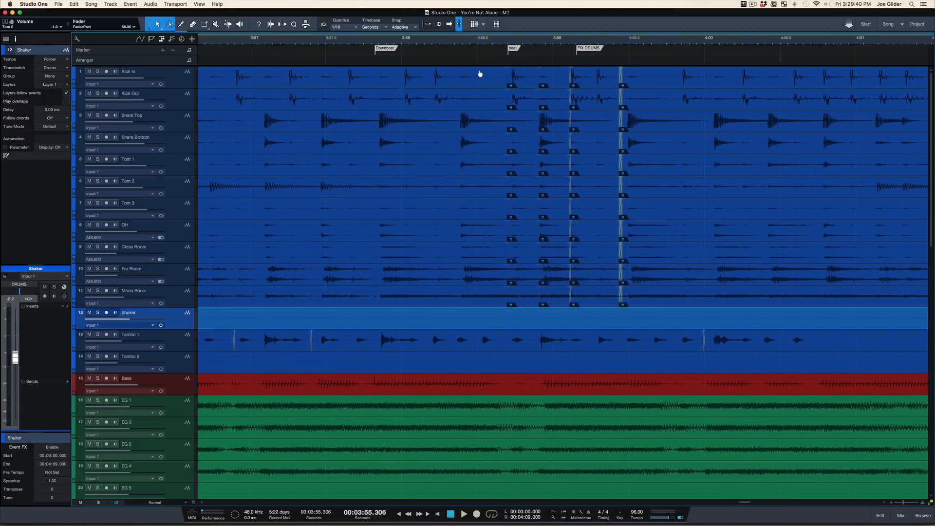
scroll(589, 150, "right", 3)
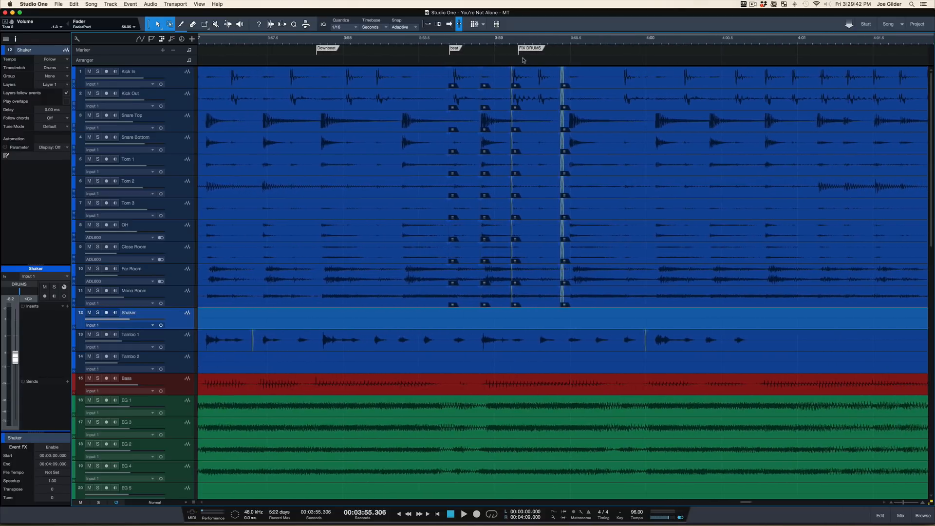
mouse_move(518, 41)
left_mouse_down()
mouse_move(517, 62)
mouse_move(515, 48)
left_mouse_up()
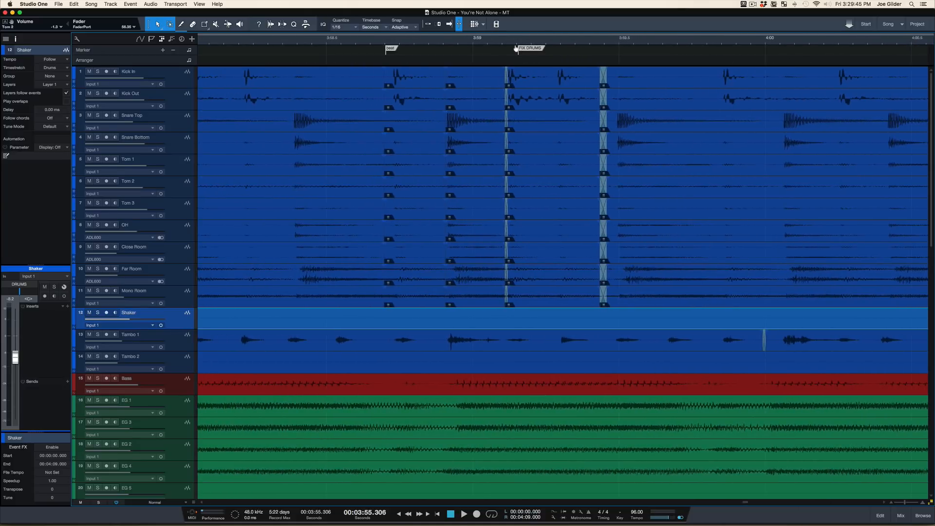
left_click(407, 130)
key("x")
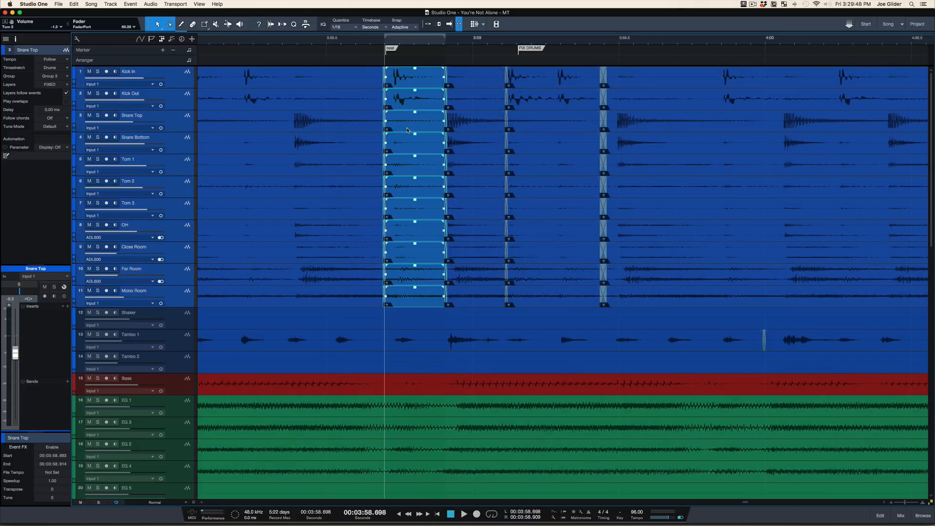
left_click_drag(450, 44, 445, 68)
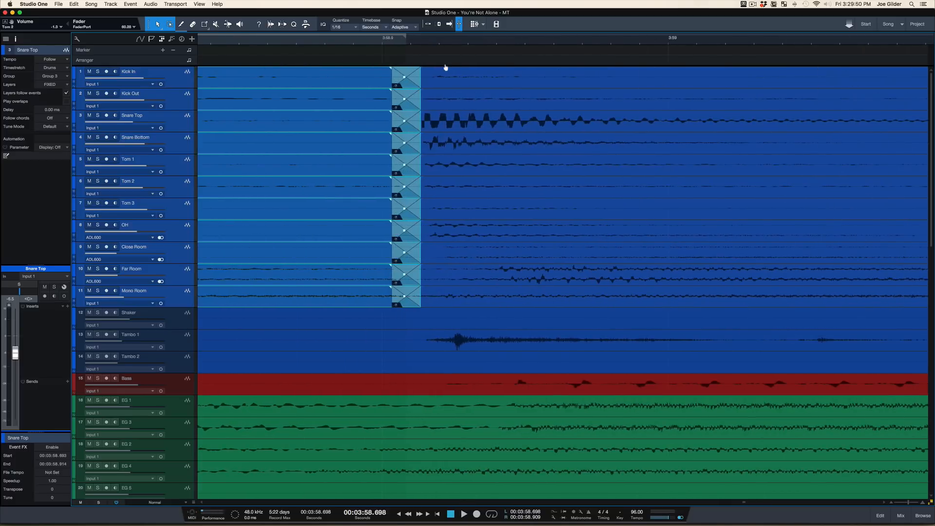
mouse_move(408, 94)
left_mouse_down()
mouse_move(388, 95)
mouse_move(406, 95)
left_mouse_up()
Examine the arrangement of all tracks over the whole song, from the drums through the guitars, vocals and reference mix
left_click_drag(395, 39, 397, 3)
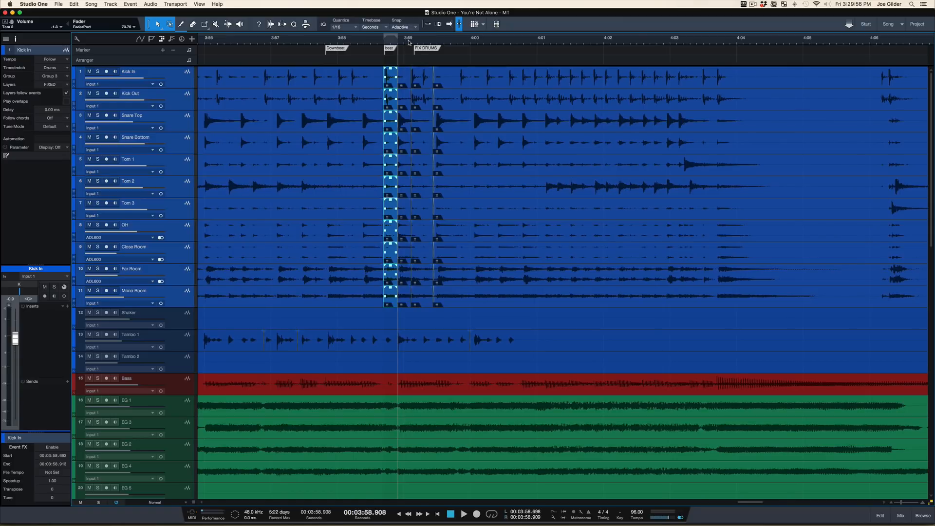
left_click_drag(413, 43, 374, 25)
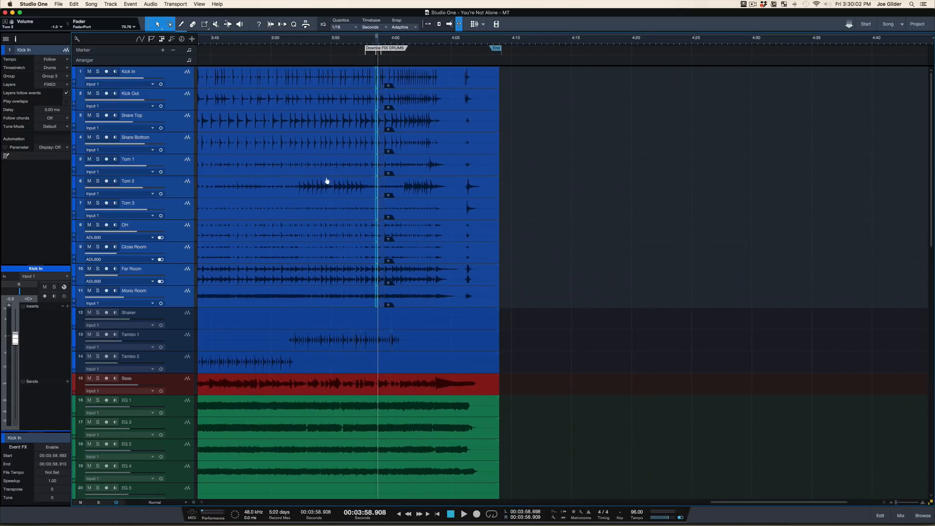
scroll(327, 181, "down", 5)
scroll(327, 181, "up", 4)
scroll(327, 181, "down", 2)
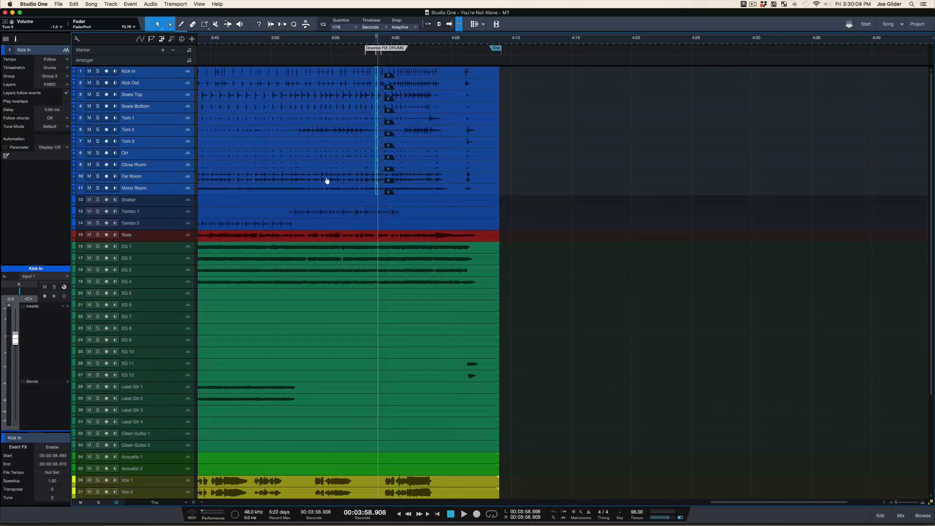
scroll(327, 182, "down", 1)
scroll(326, 181, "left", 10)
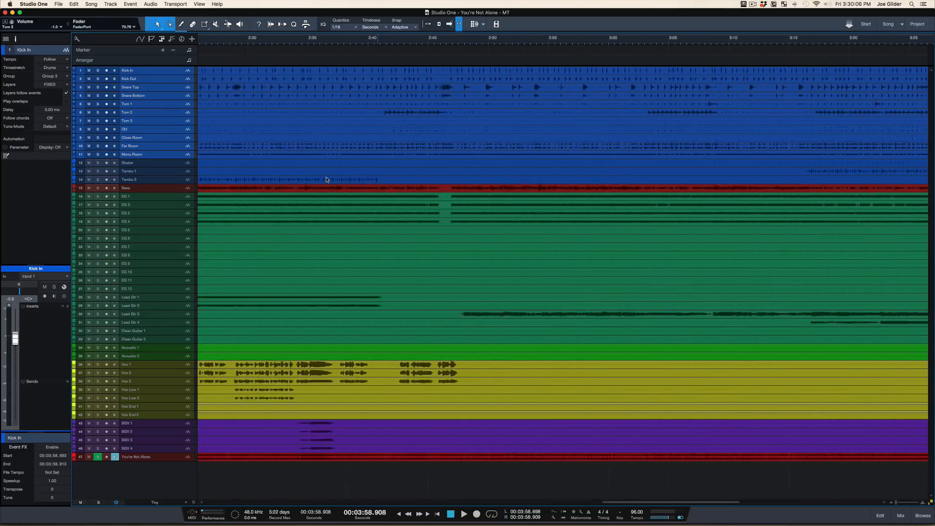
left_click_drag(288, 42, 286, 24)
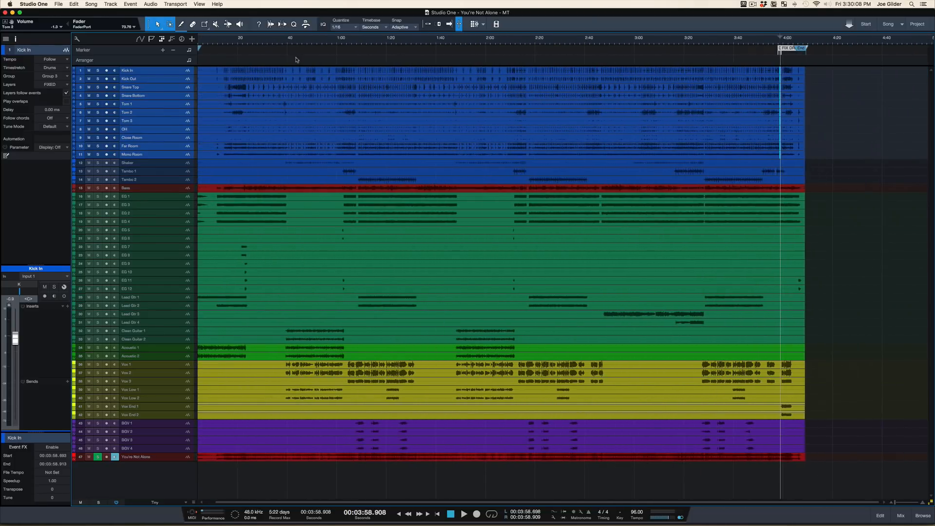
scroll(366, 186, "left", 1)
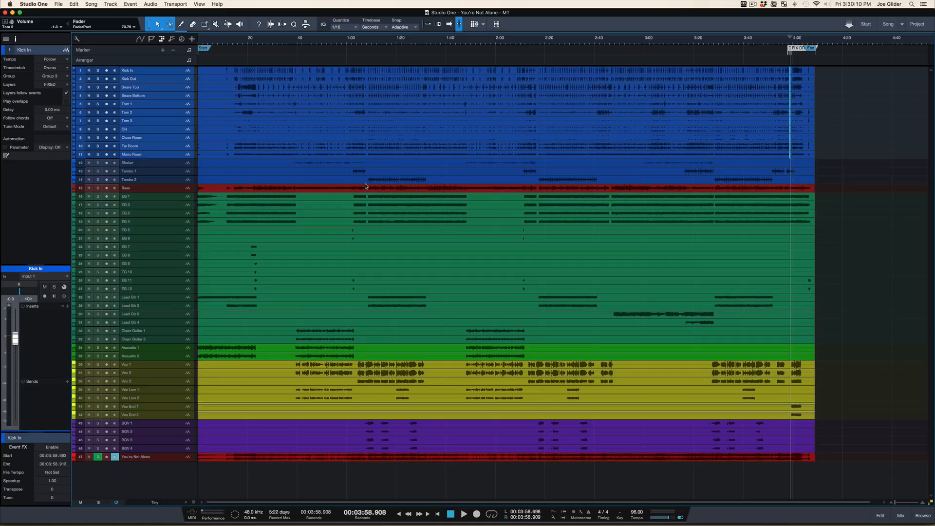